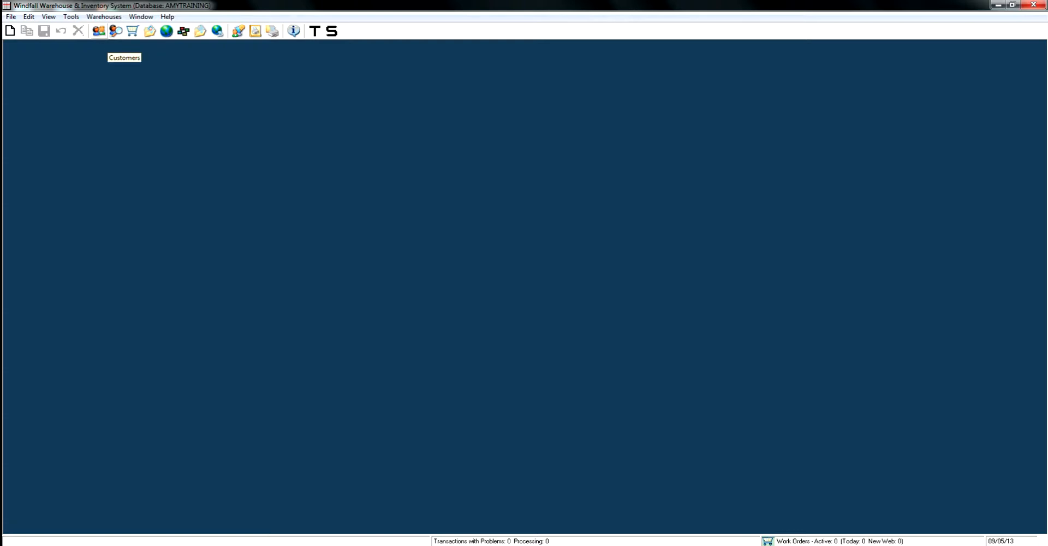
Create a new customer record named HOTEL.
left_click(98, 31)
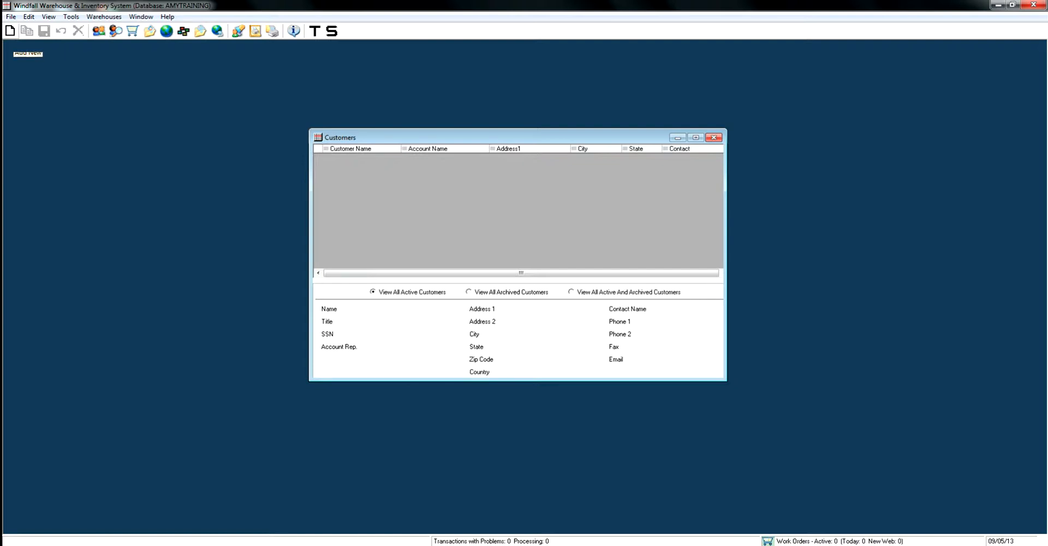
left_click(10, 31)
left_click_drag(163, 50, 453, 134)
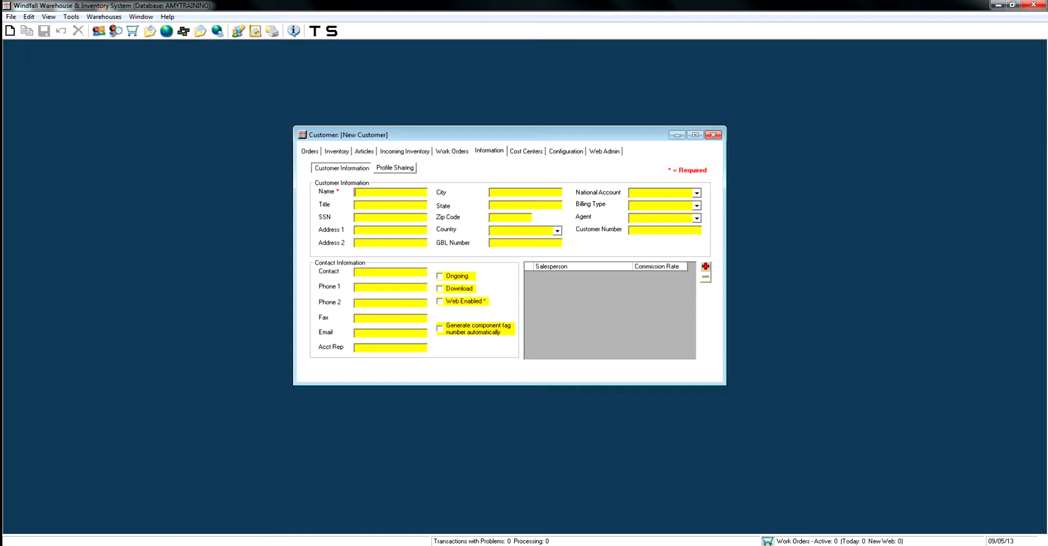
type("HOTEL")
key("Tab")
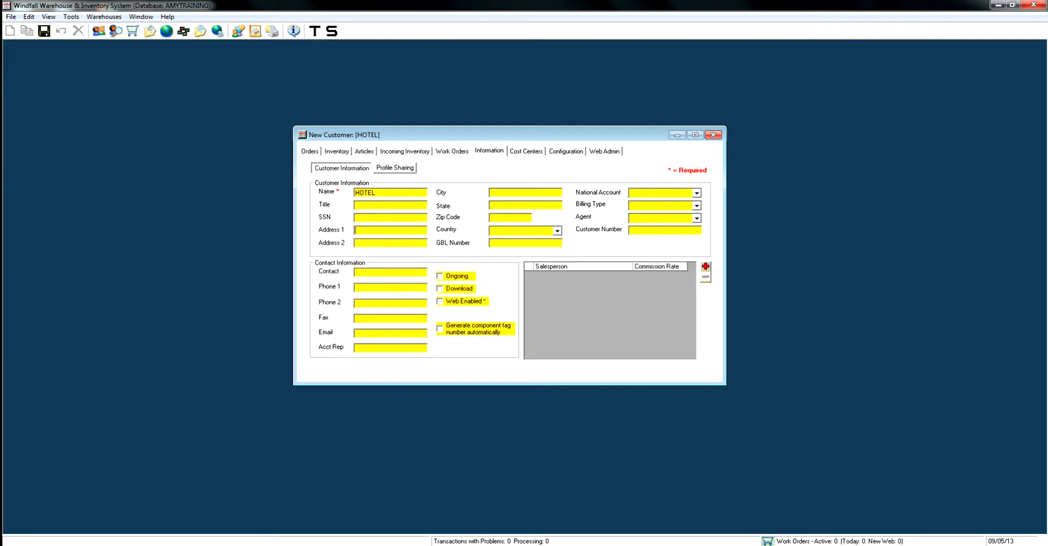
Enter the customer's street address, city, state and zip code.
key("Tab")
type("SAINT LOUIS")
key("Tab")
type("MO")
key("Tab")
type("63044")
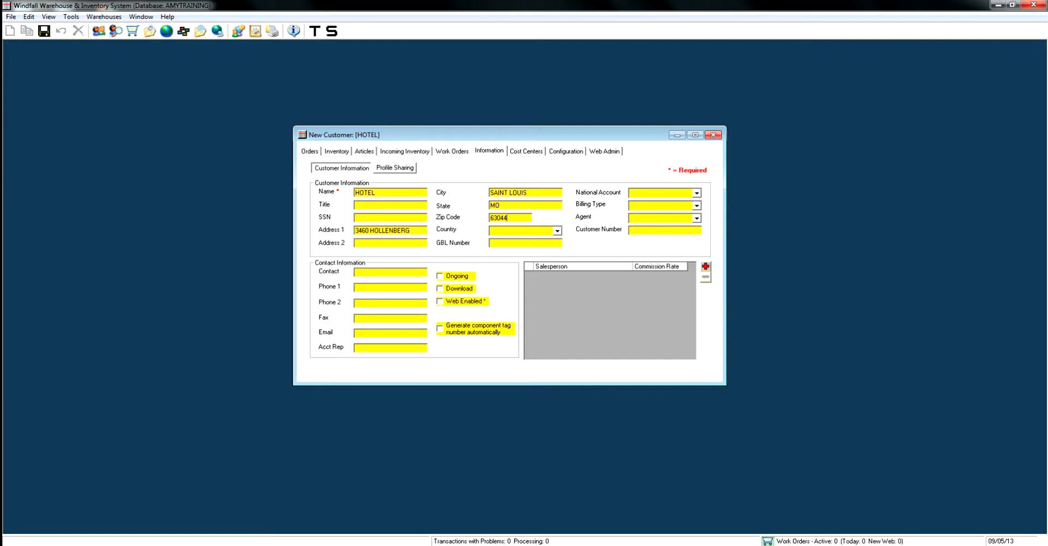
Set the customer's country to USA, the billing type to COMMERCIAL and the agent to 456.
left_click(557, 231)
left_click(521, 240)
key("Tab")
left_click(696, 206)
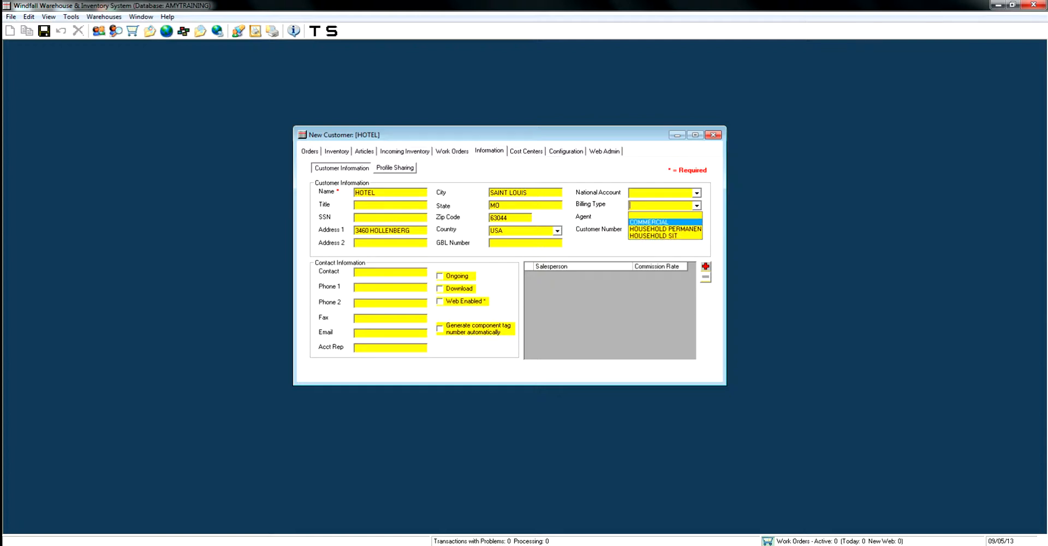
left_click(649, 222)
left_click(696, 219)
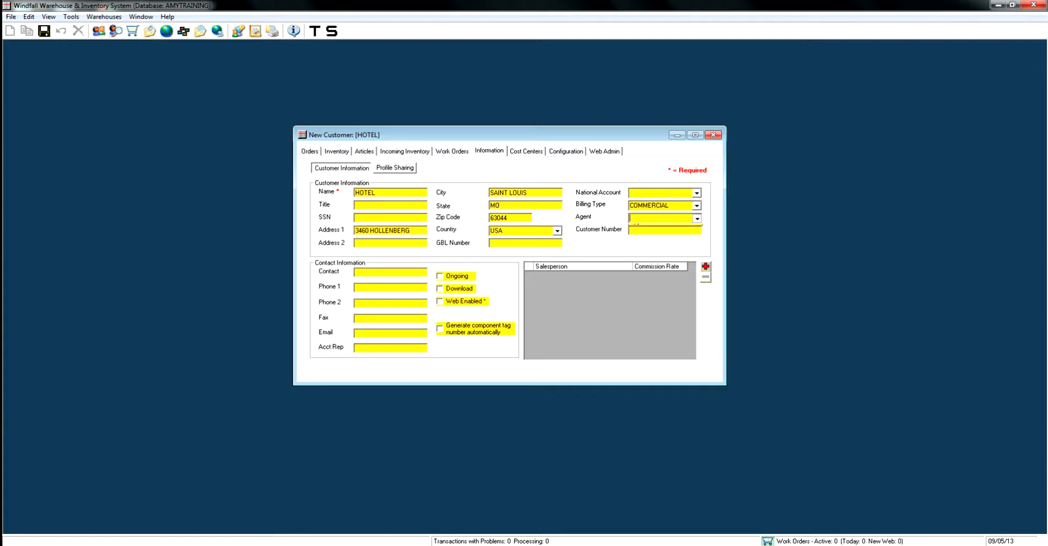
left_click(655, 228)
left_click(631, 229)
Enter the contact's name and first phone number, and enable Ongoing and Download for the customer.
double_click(365, 193)
left_click(376, 193)
type("JOE SCHMO")
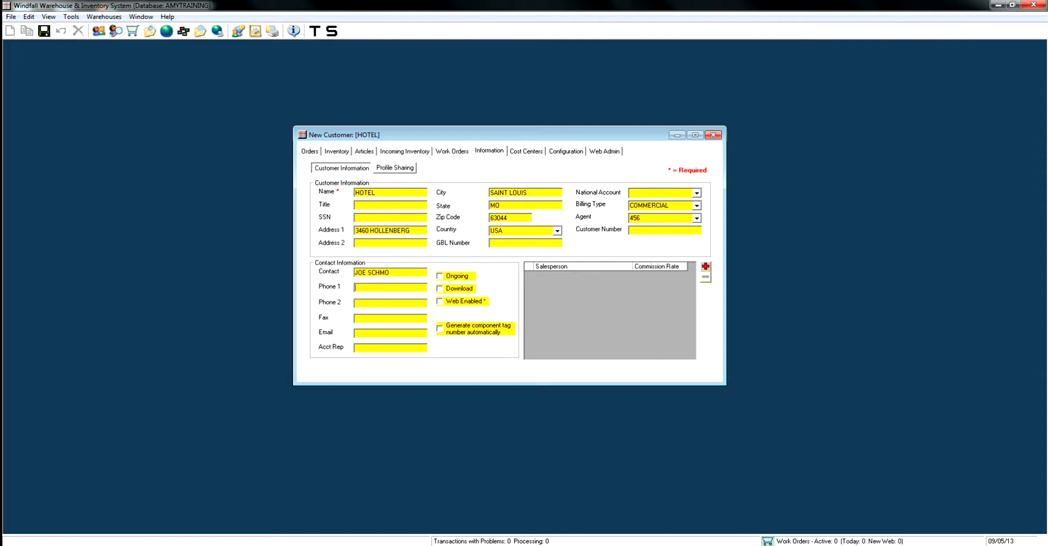
key("Tab")
key("Tab")
key("Tab")
Add a salesperson row with the salesperson's name and save the new customer record.
left_click(705, 266)
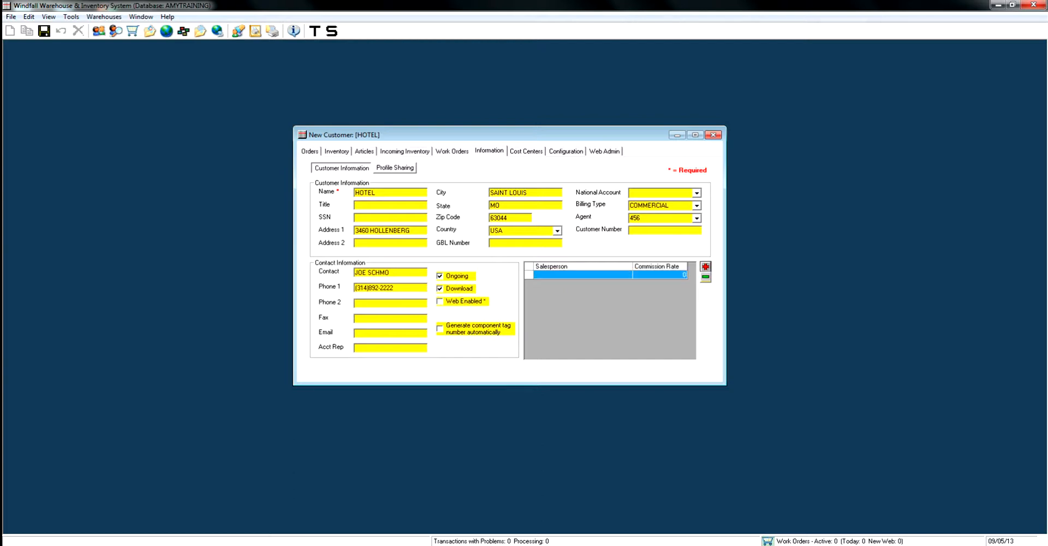
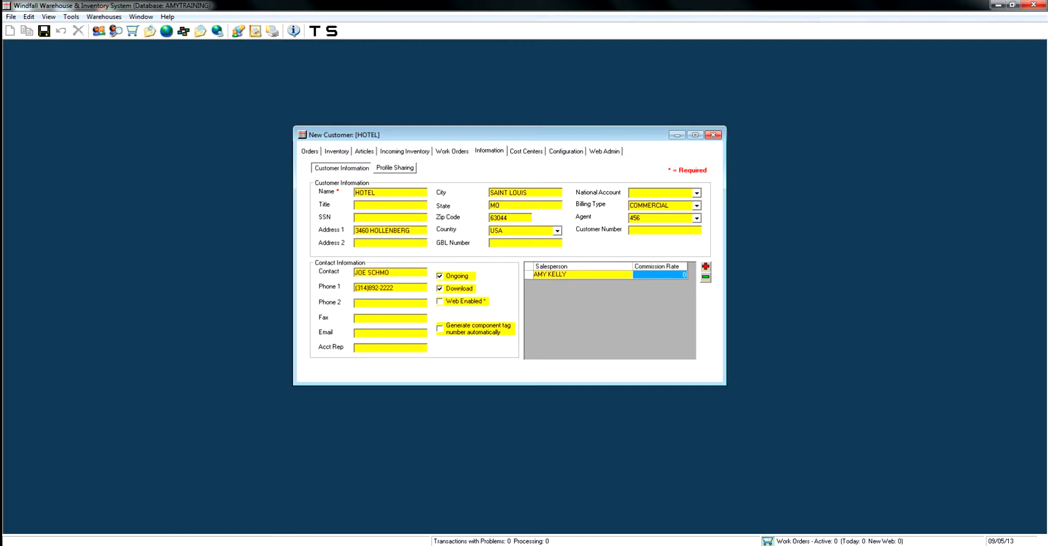
key("Return")
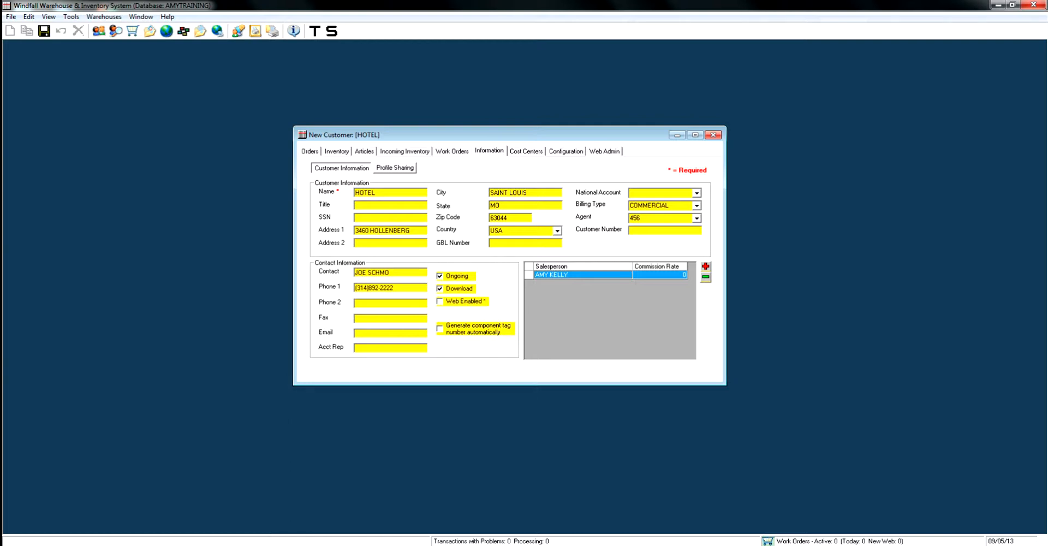
left_click(44, 31)
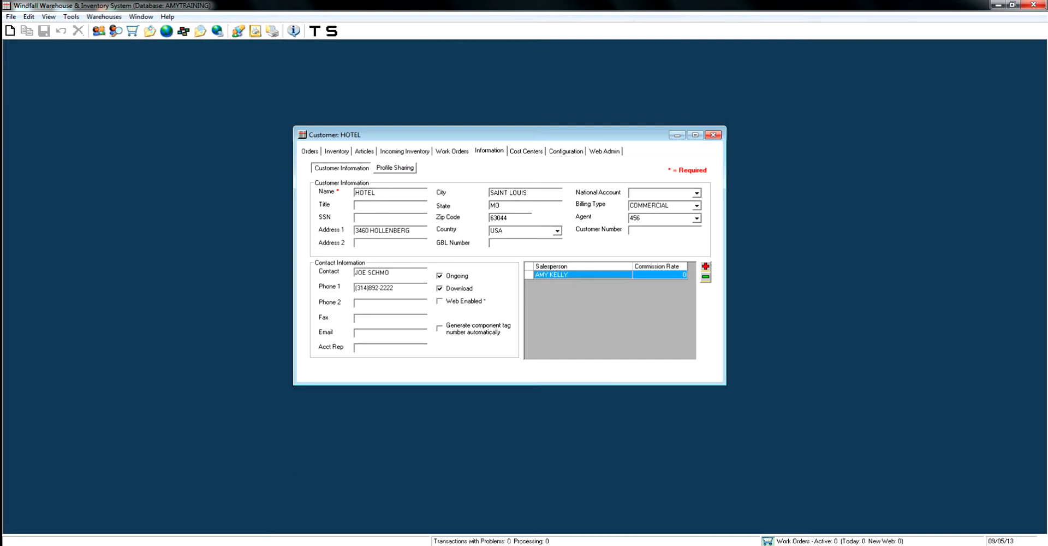
Add an empty profile sharing entry to the HOTEL customer and remove it again.
left_click(394, 168)
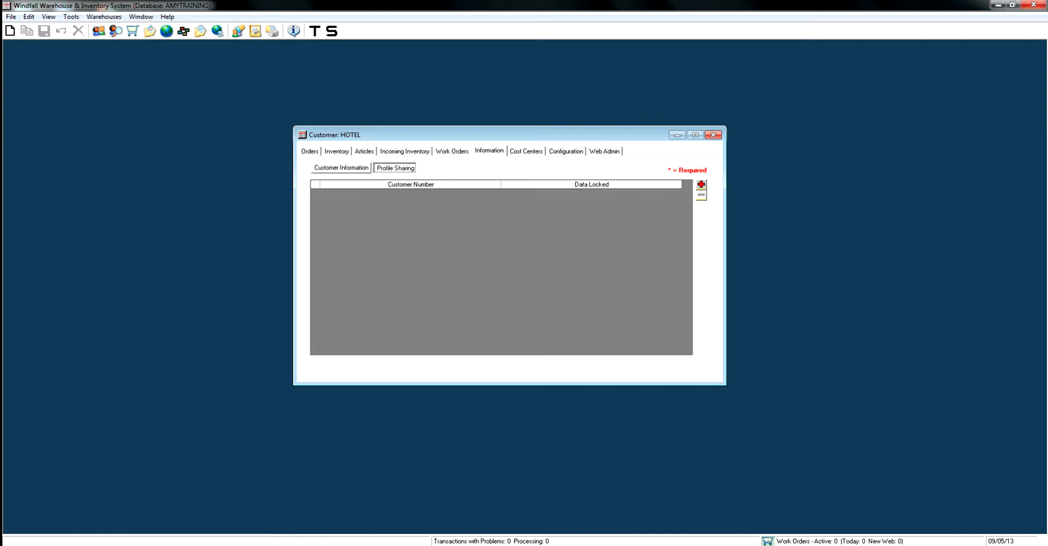
left_click(701, 185)
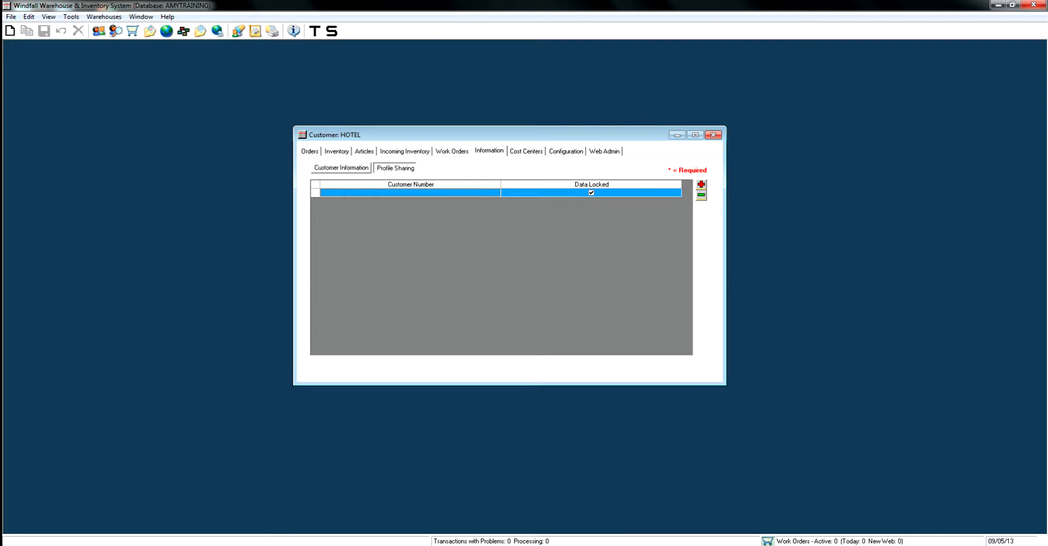
left_click(701, 196)
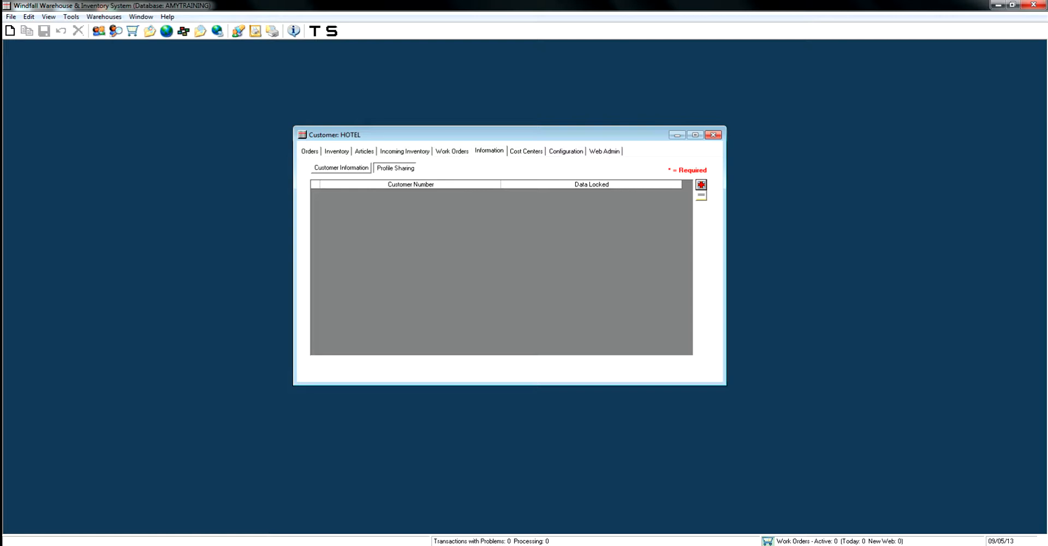
left_click(341, 168)
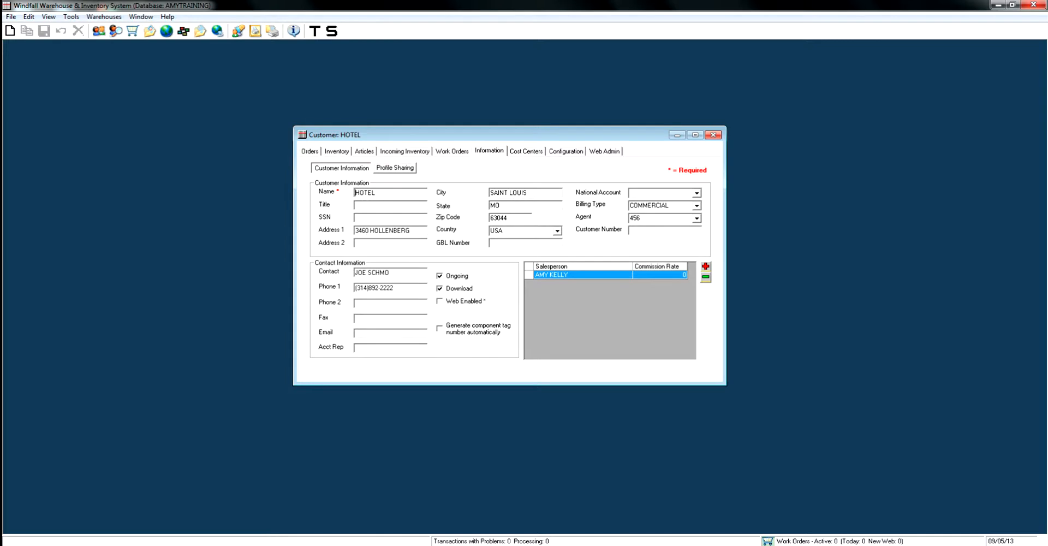
Create an order for the customer with HOTEL as its order number and save it.
left_click(310, 151)
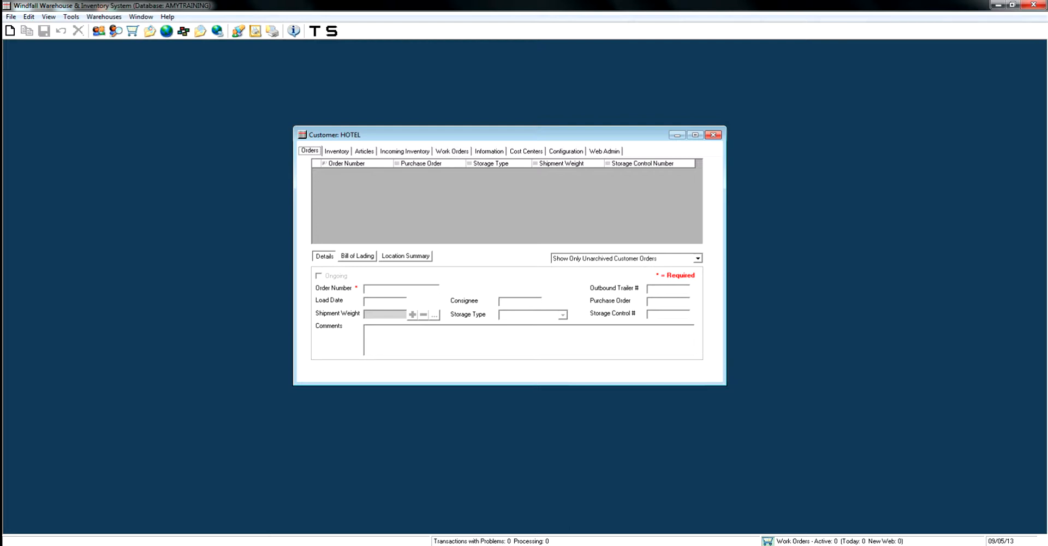
left_click(10, 30)
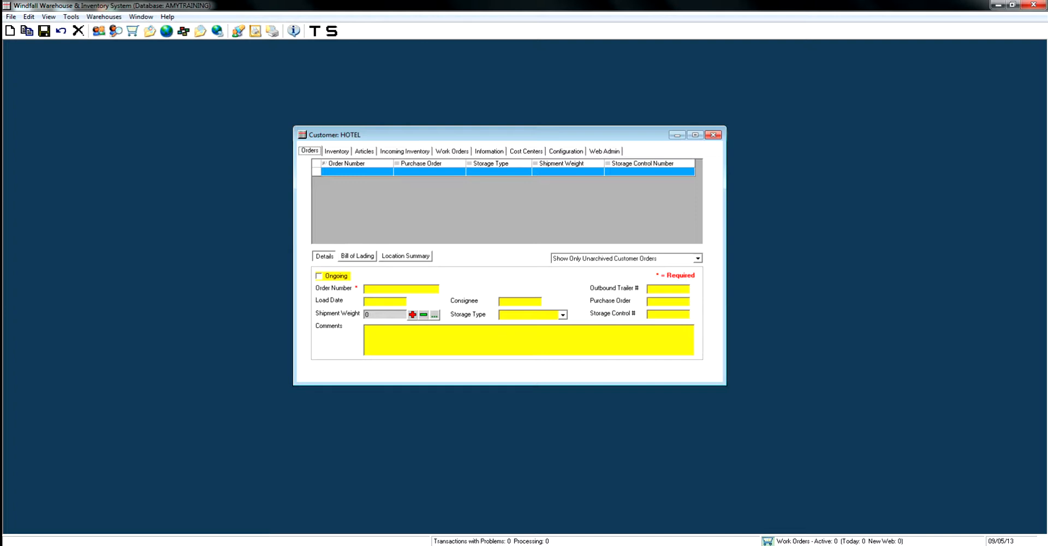
left_click(393, 288)
type("HOTEL")
left_click(44, 31)
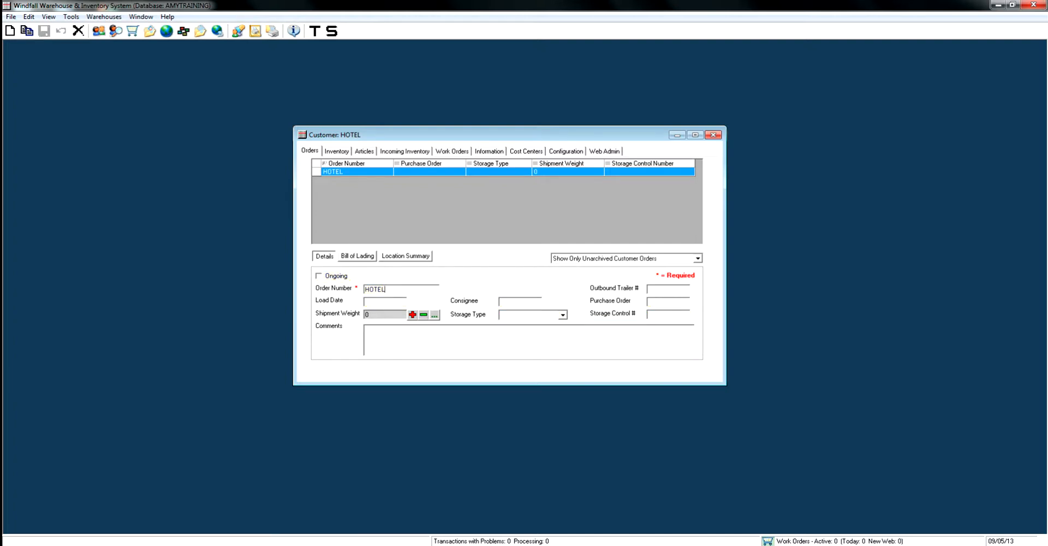
Add three more customer orders numbered TOWER A, TOWER B and TOWER C, saving each one.
left_click(10, 31)
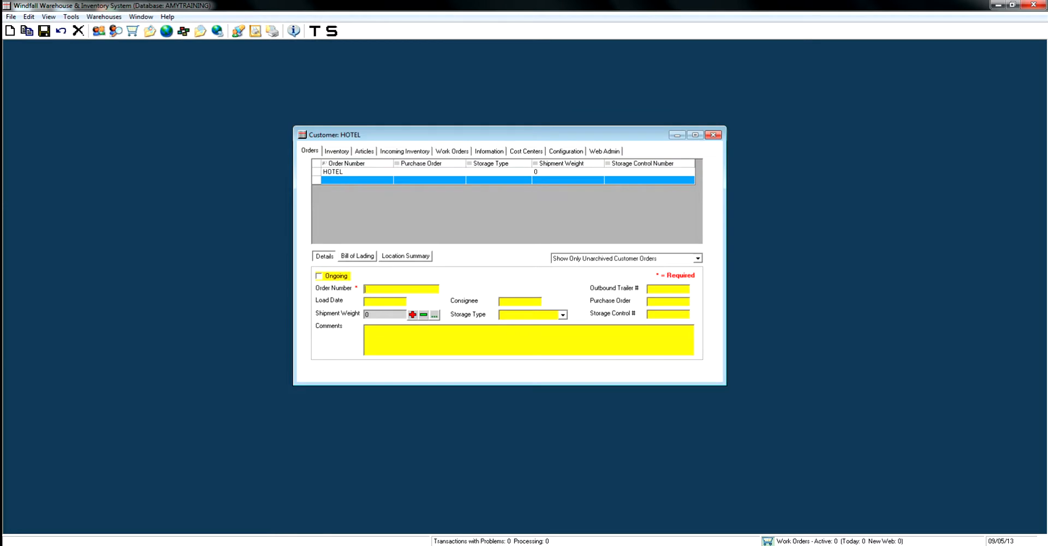
type("TOWER A")
left_click(44, 31)
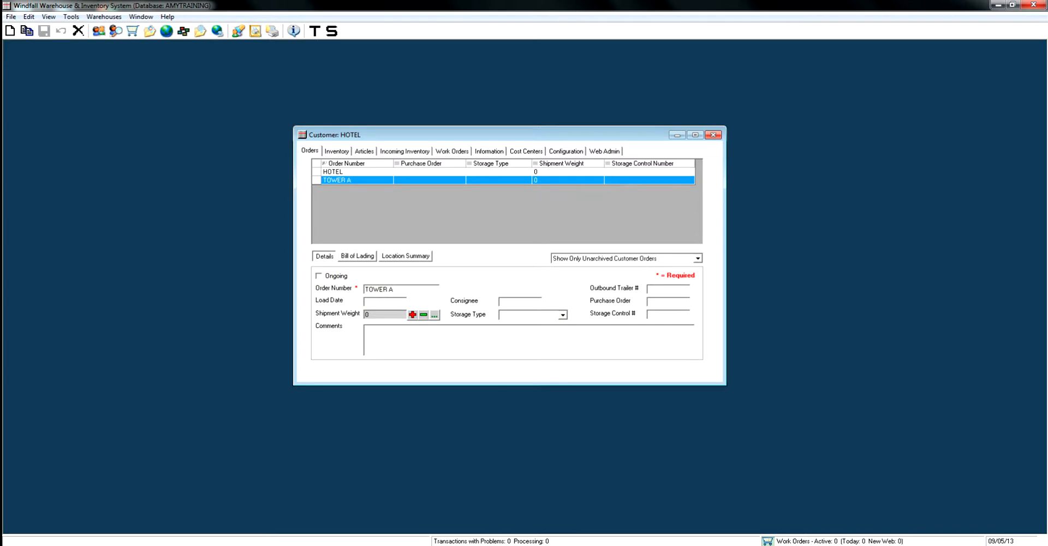
left_click(10, 31)
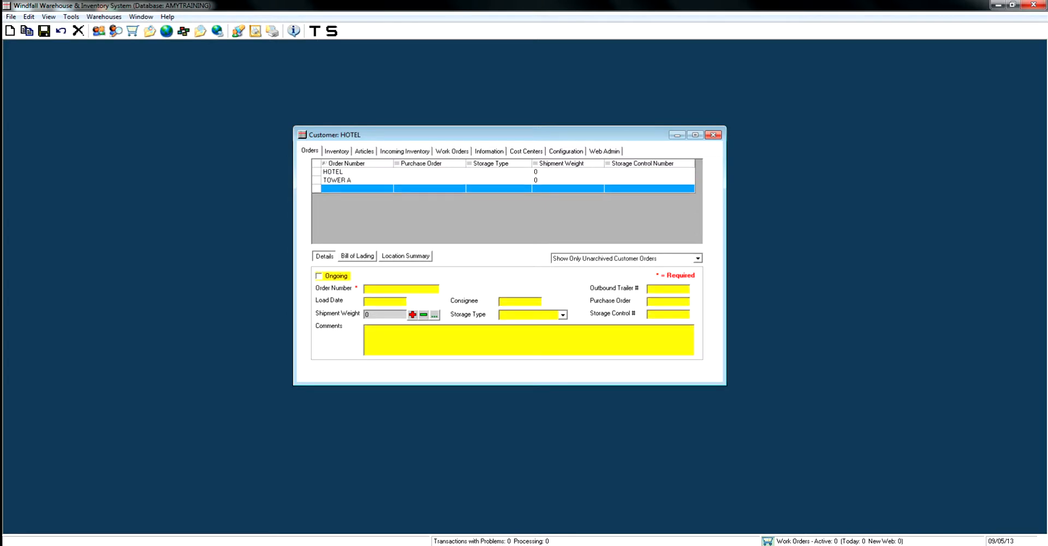
type("TOWER B")
left_click(43, 30)
left_click(10, 31)
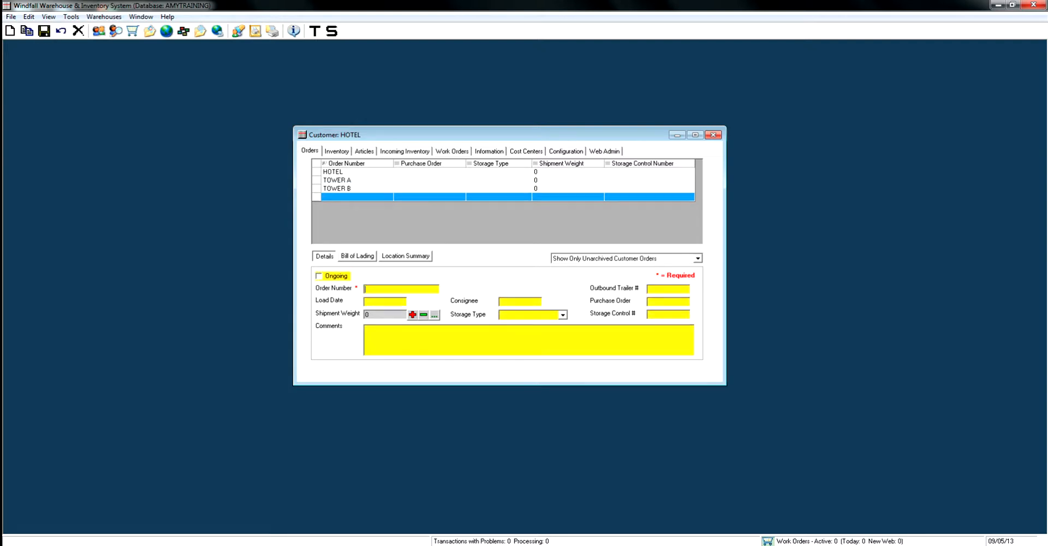
type("TOWER C")
left_click(44, 31)
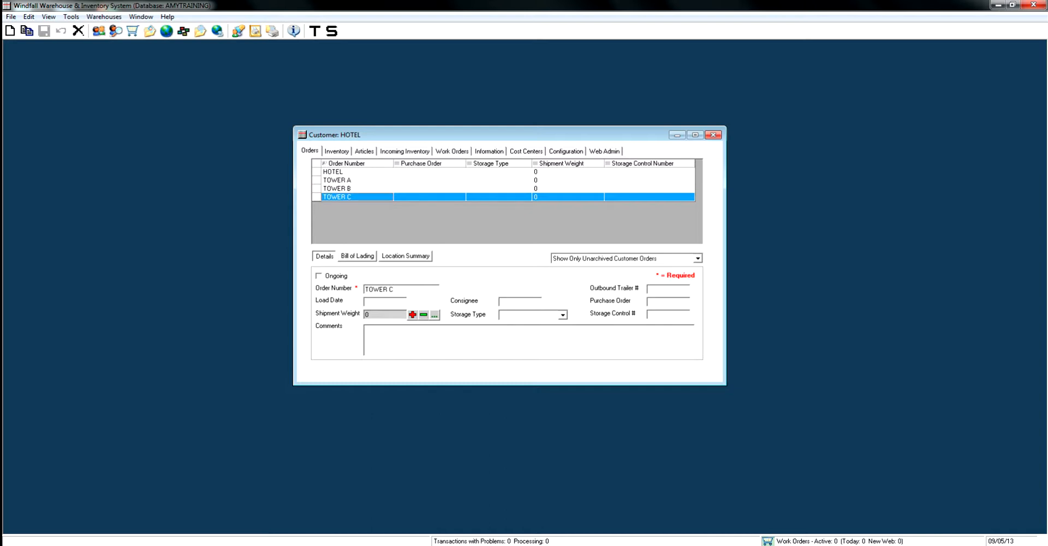
Mark the TOWER C, TOWER B and TOWER A orders as Ongoing, saving each change.
left_click(320, 276)
left_click(45, 32)
left_click(349, 189)
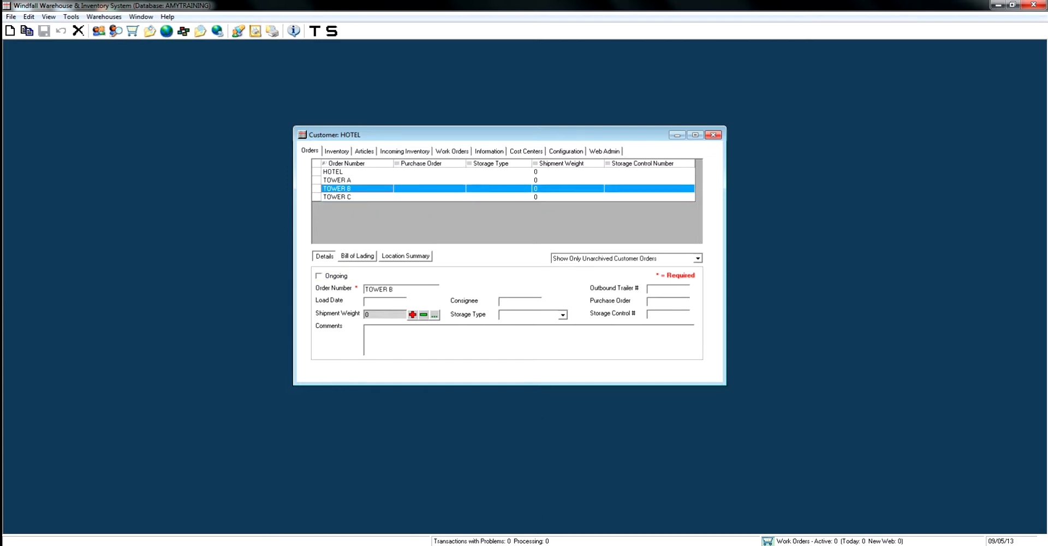
left_click(319, 276)
left_click(45, 31)
left_click(349, 180)
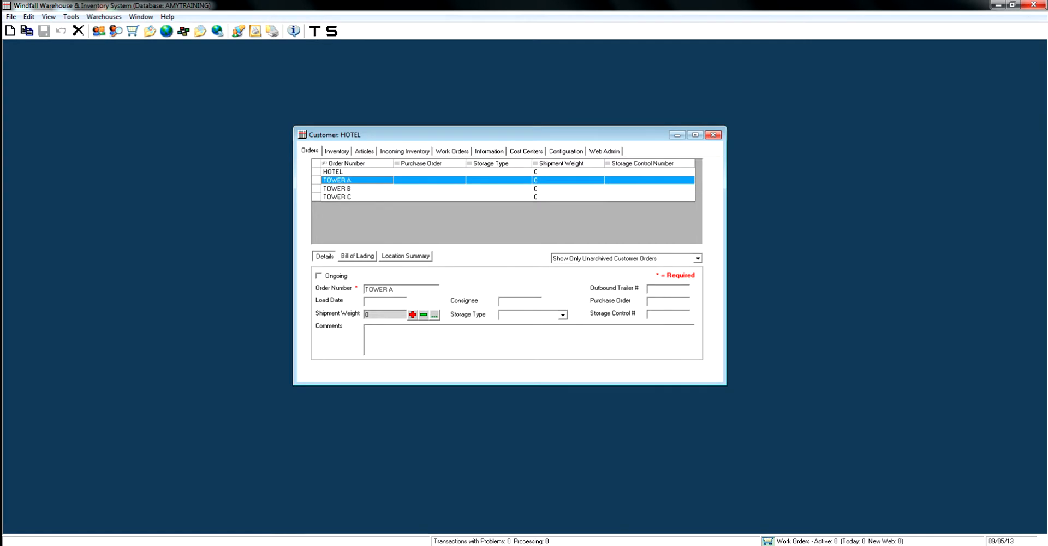
left_click(319, 276)
left_click(44, 31)
Examine the available storage type options for the TOWER C order.
left_click(350, 197)
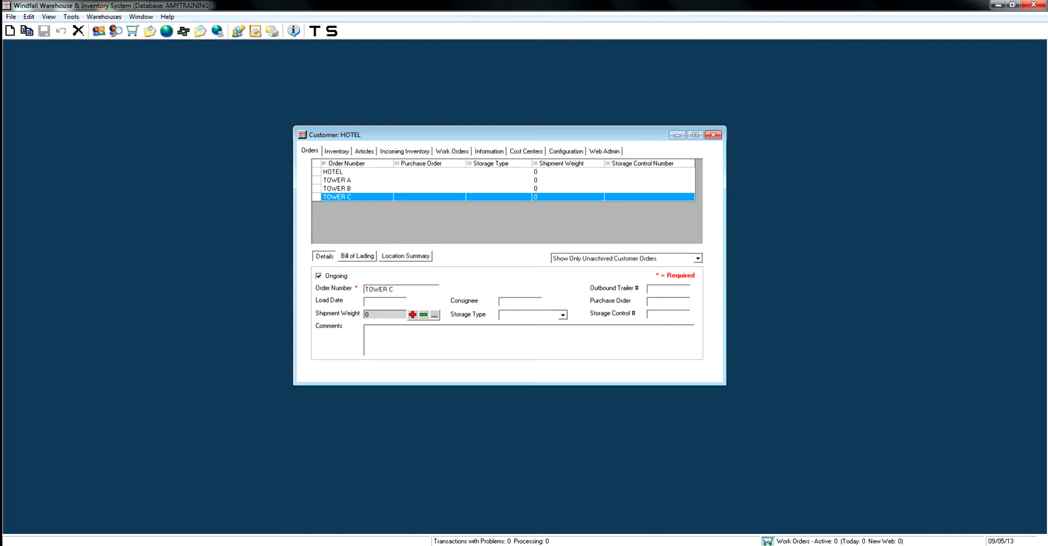
left_click(562, 315)
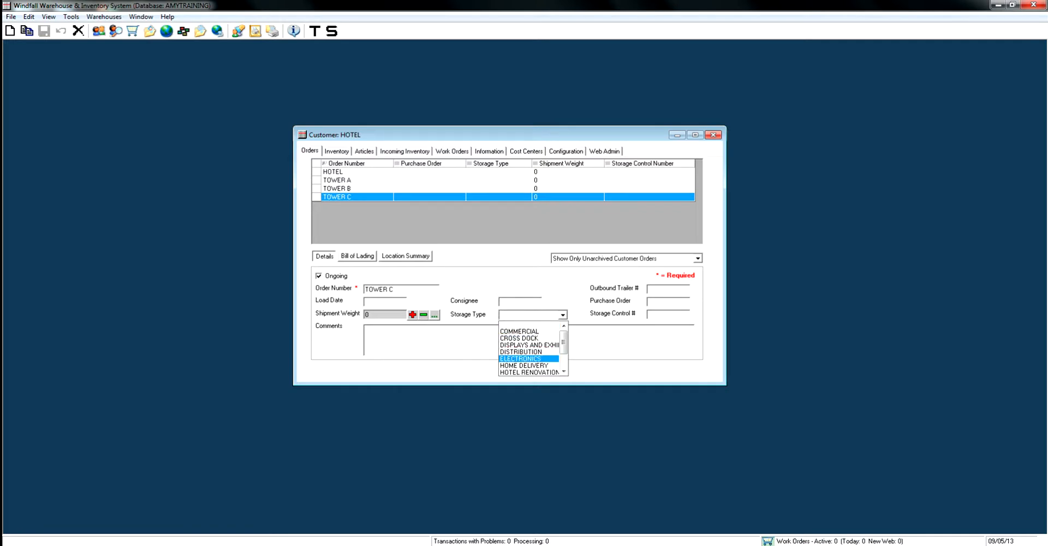
scroll(529, 350, "down", 1)
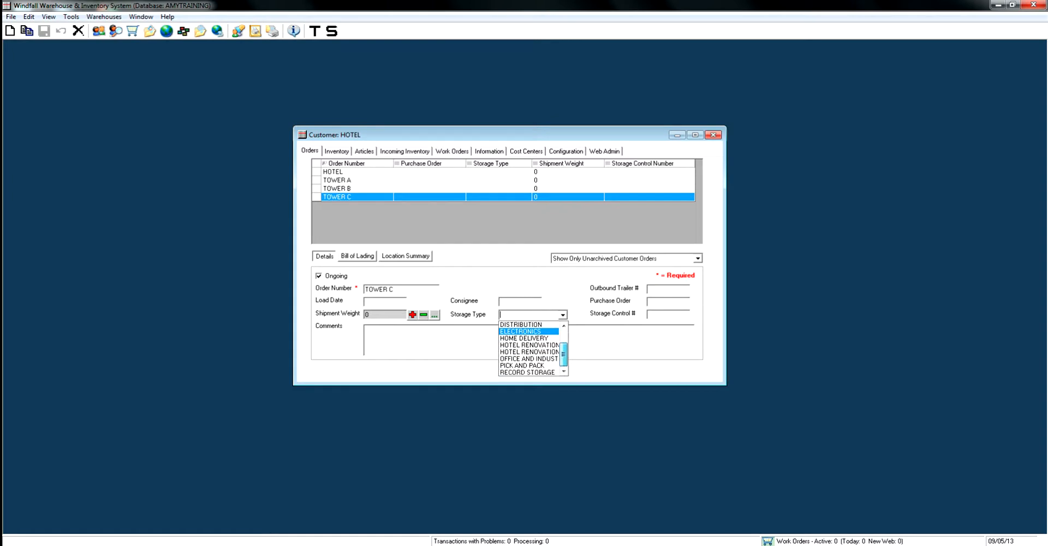
scroll(564, 371, "up", 1)
left_click(563, 315)
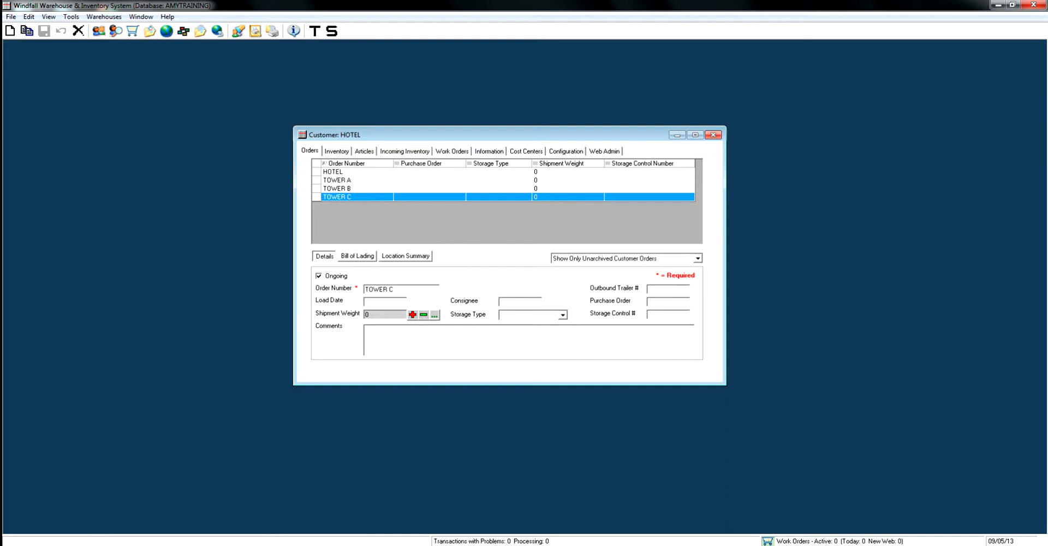
left_click(563, 315)
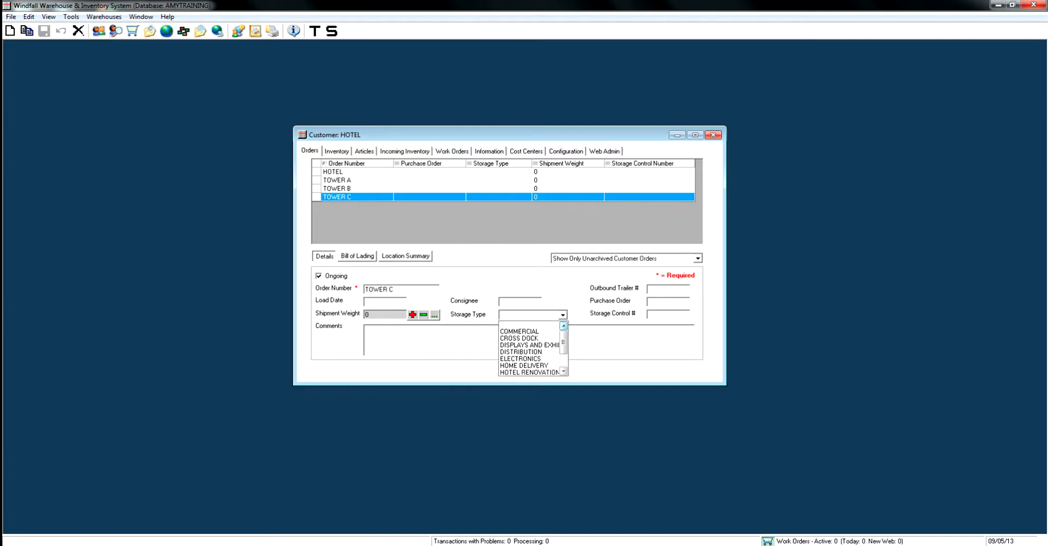
left_click(562, 315)
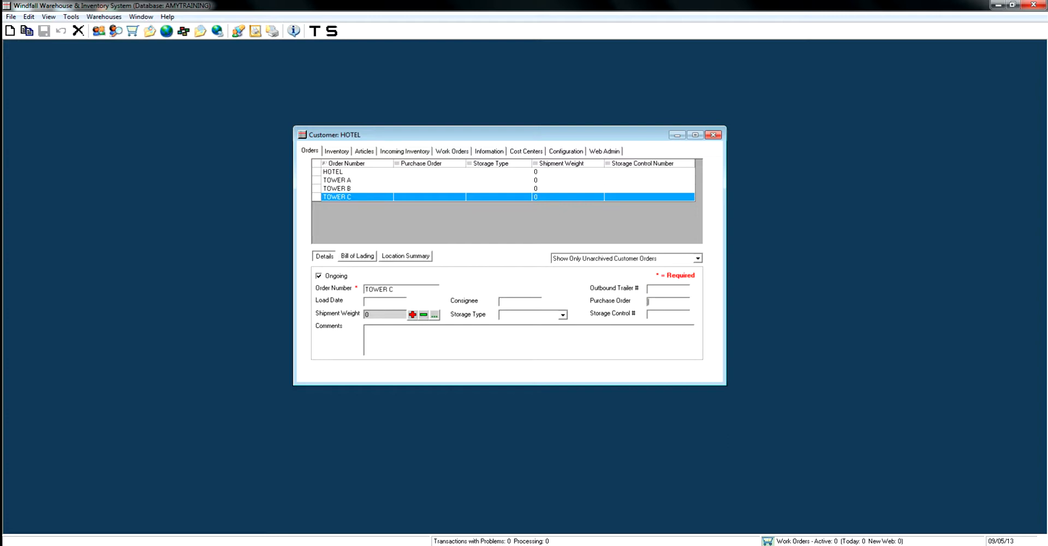
Examine the TOWER C order's bill of lading and location summary, and view the TOWER B order's details.
left_click(358, 256)
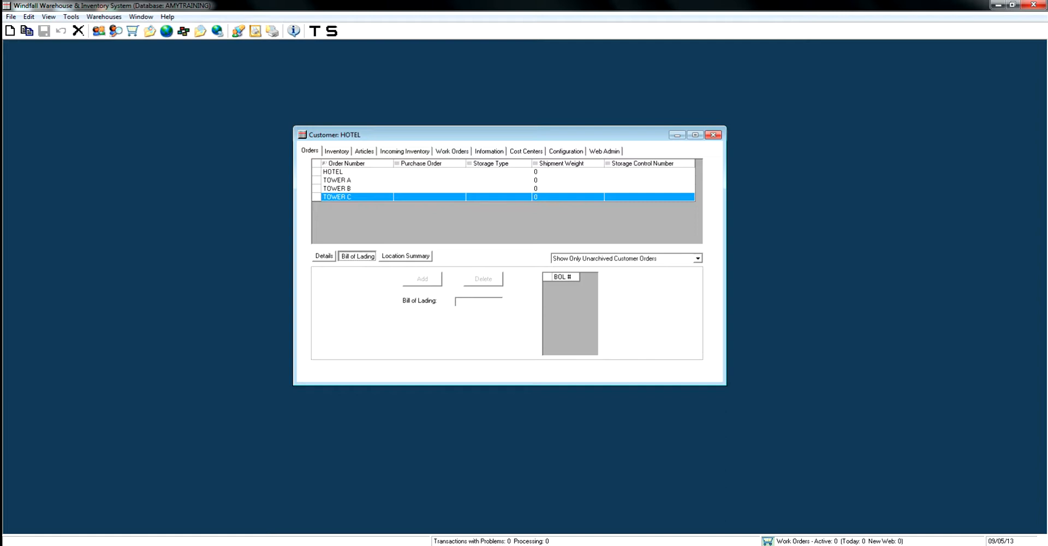
left_click(406, 256)
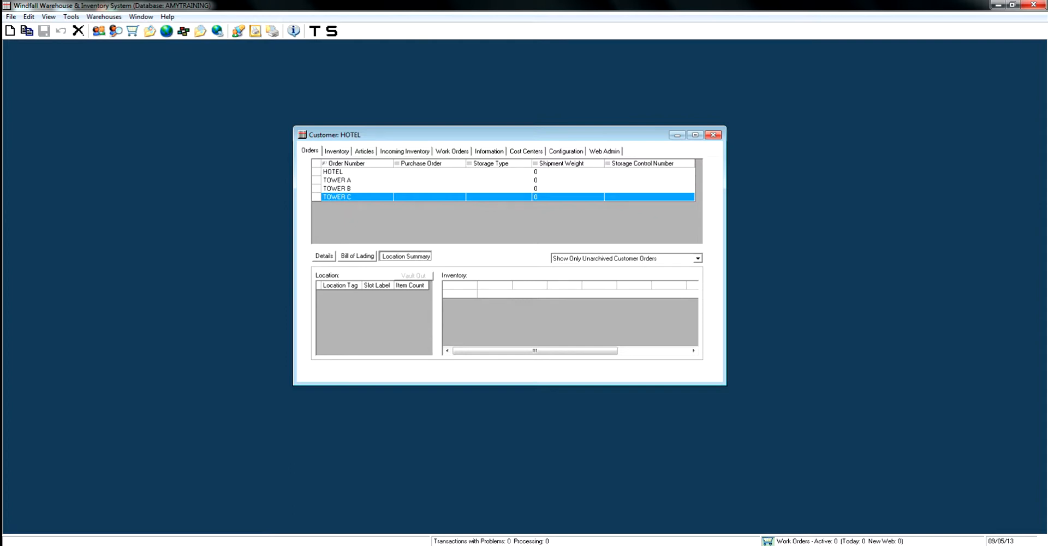
left_click(324, 256)
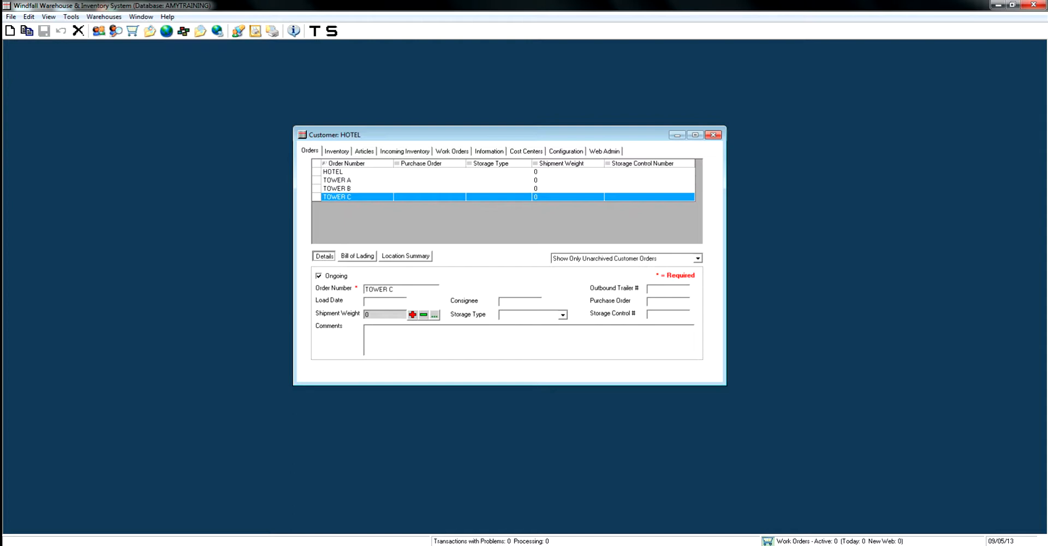
left_click(349, 188)
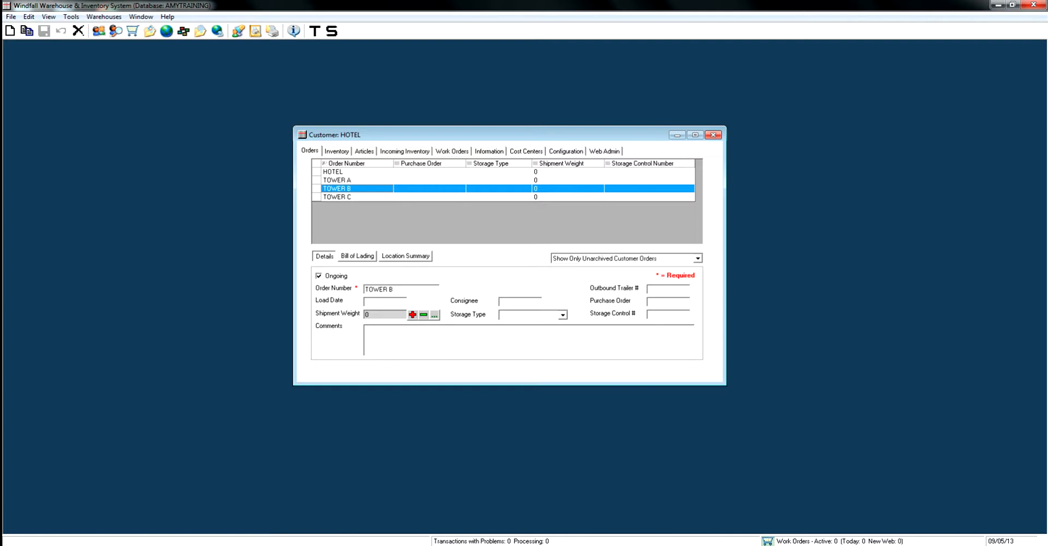
Hide the Storage Control Number column in the HOTEL customer's order list and show the Comments column.
right_click(414, 218)
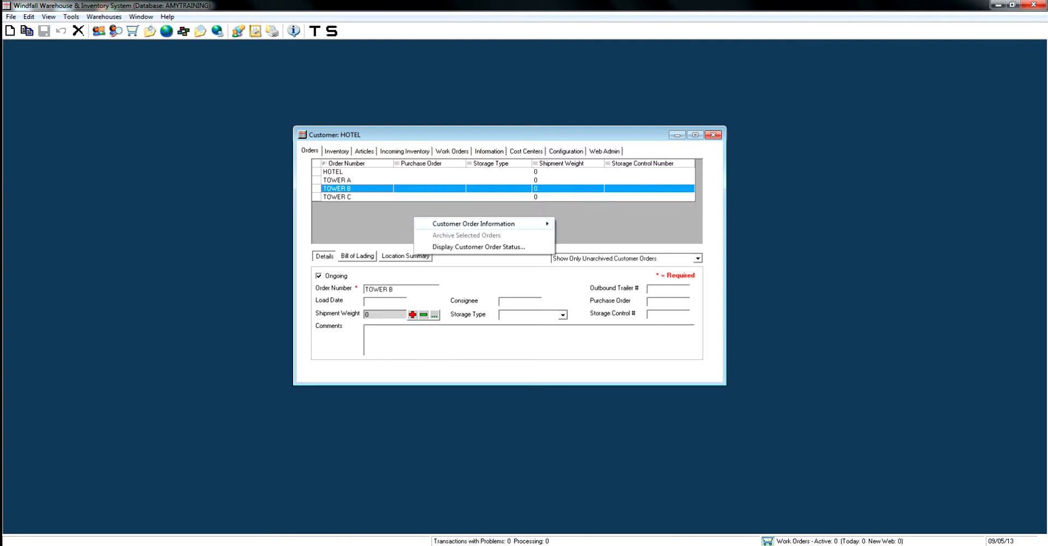
mouse_move(473, 223)
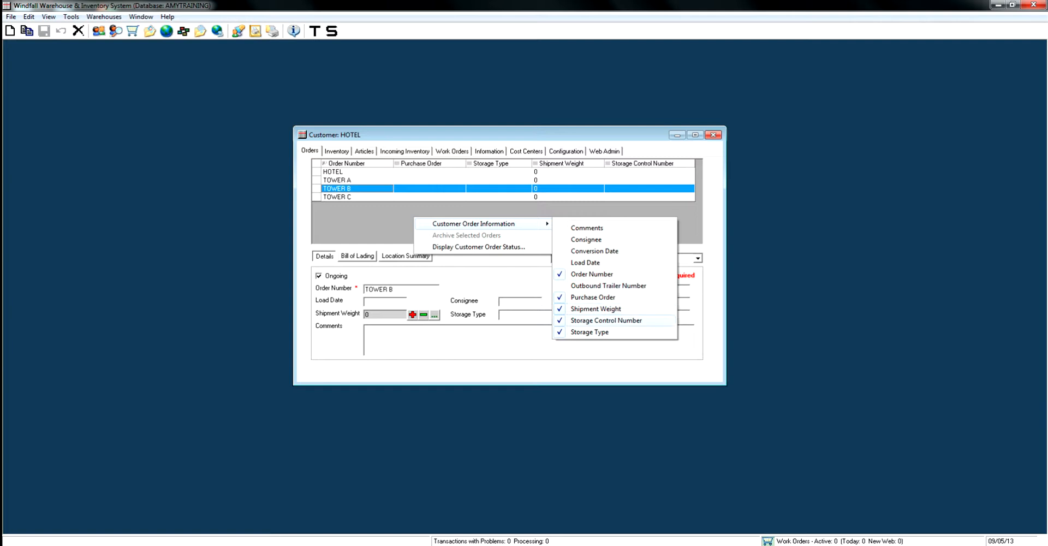
left_click(605, 320)
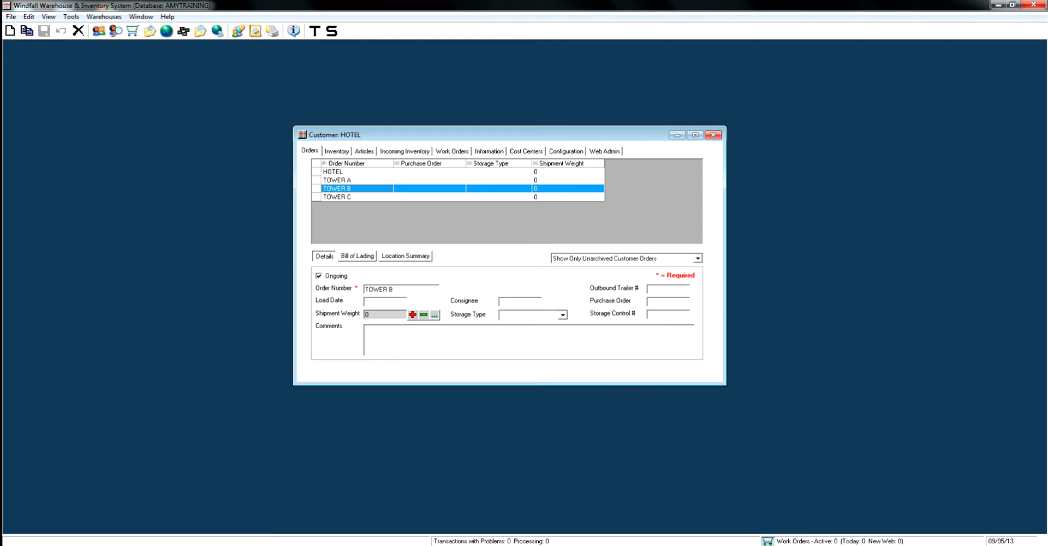
right_click(503, 230)
mouse_move(562, 236)
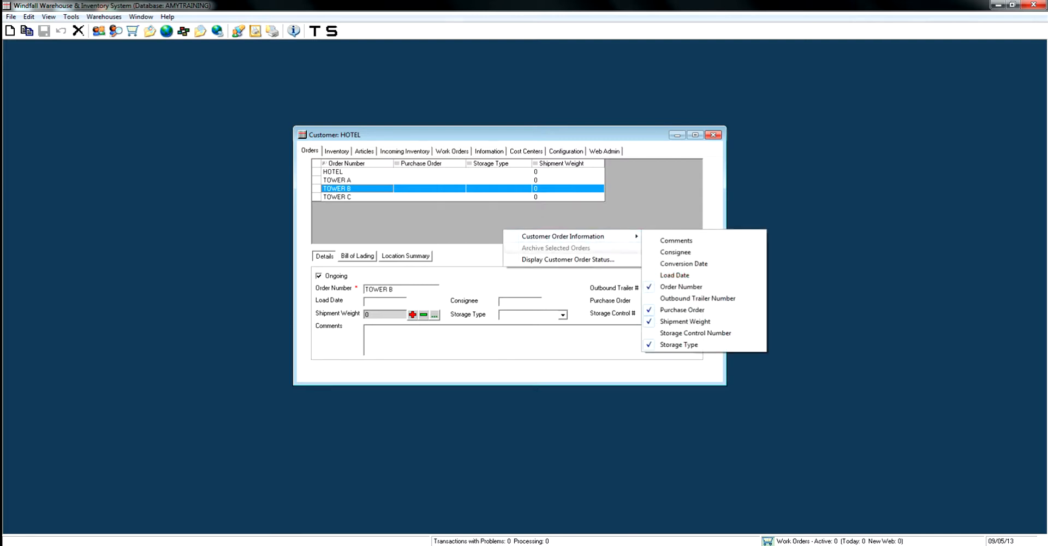
left_click(676, 240)
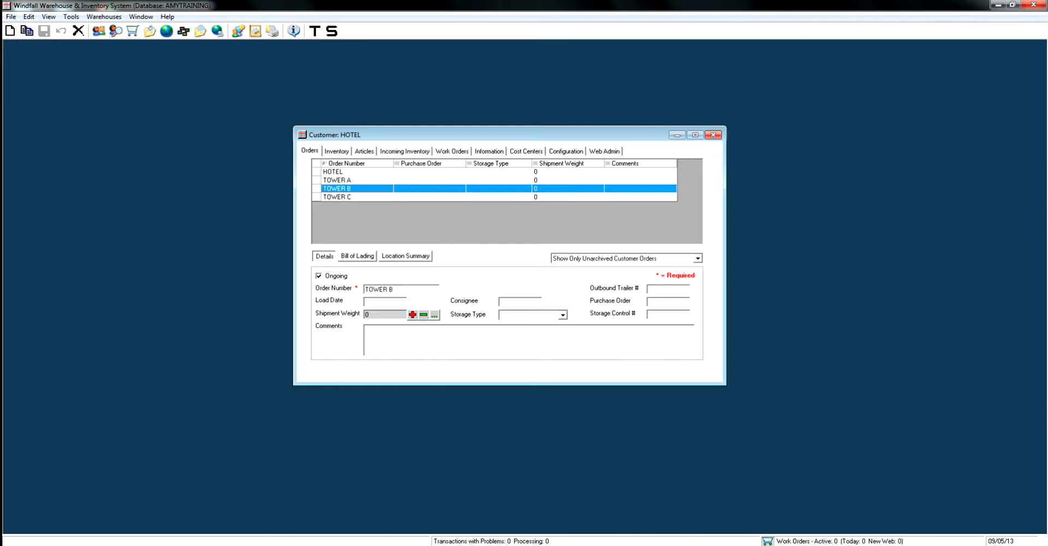
Move the Shipment Weight column directly after Order Number and sort the orders by order number in descending order.
left_click(568, 164)
left_click_drag(545, 163, 401, 164)
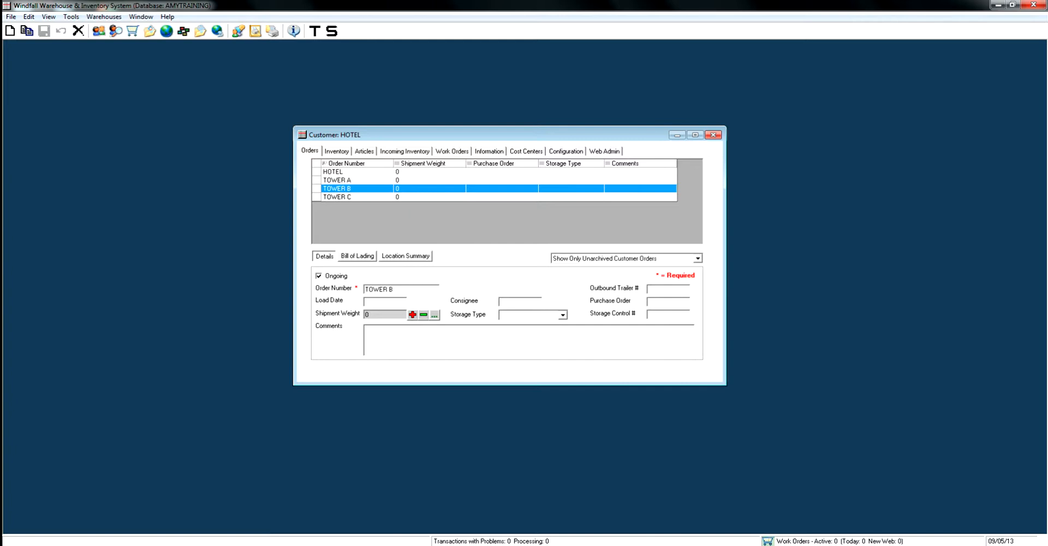
left_click(347, 164)
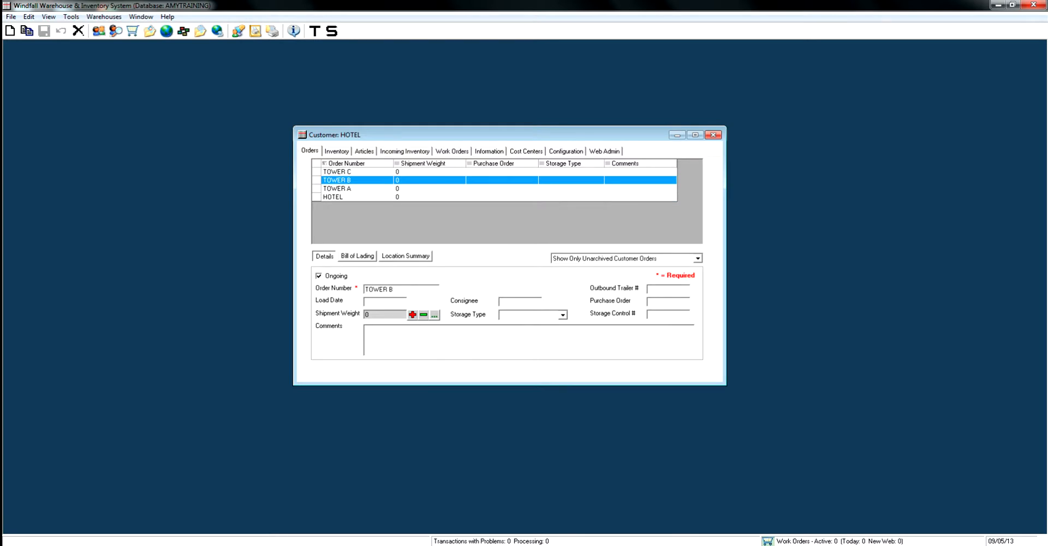
left_click(347, 164)
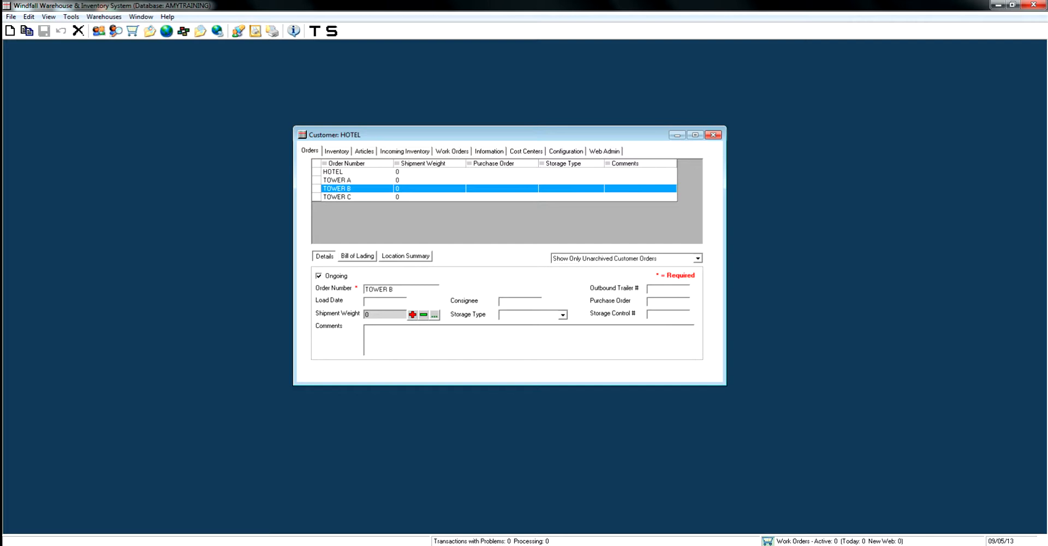
left_click(347, 164)
left_click(347, 163)
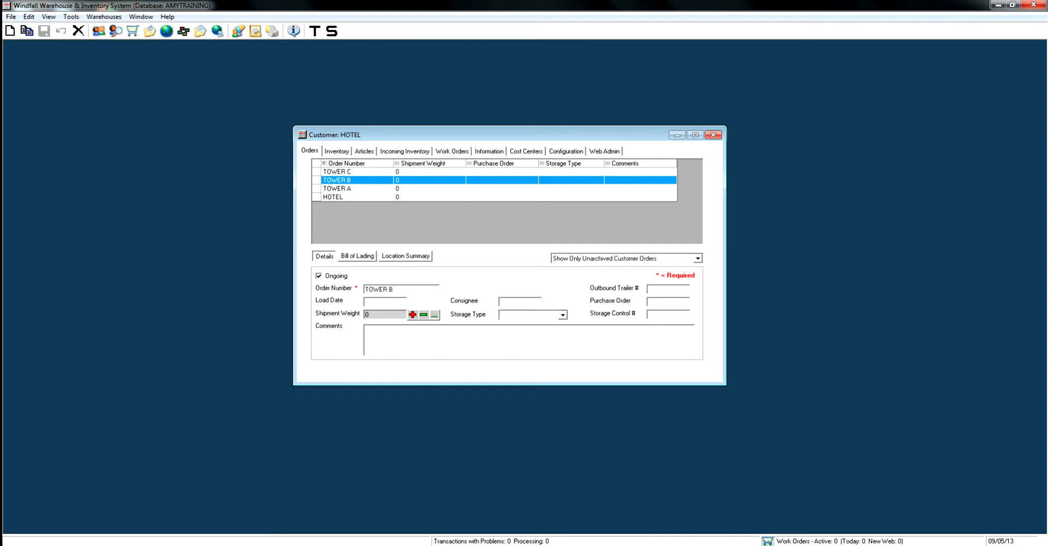
Create a new article for the HOTEL customer with article number CH100 and class HOTEL PROJECT.
left_click(364, 151)
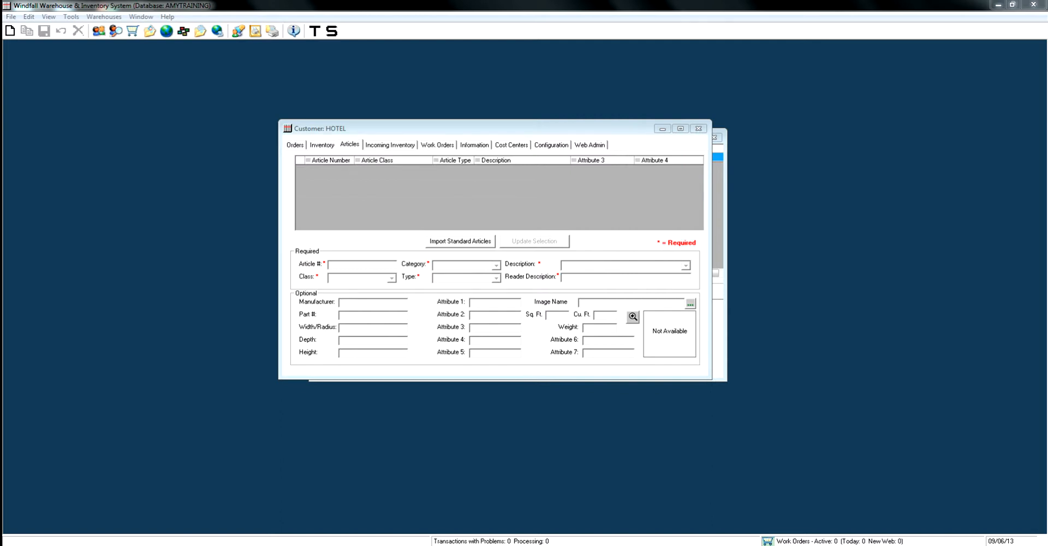
left_click(10, 31)
left_click(358, 265)
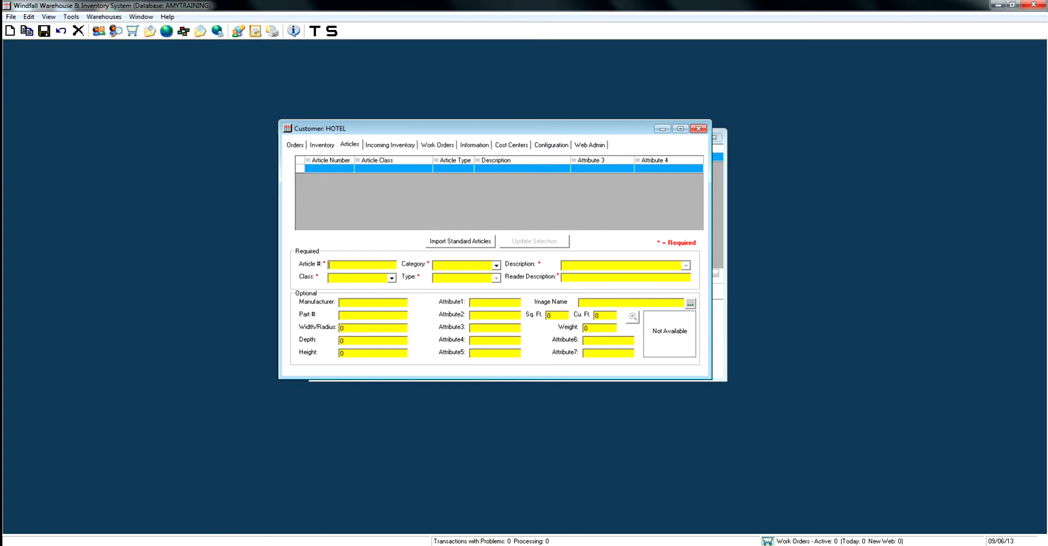
type("H100")
left_click(391, 277)
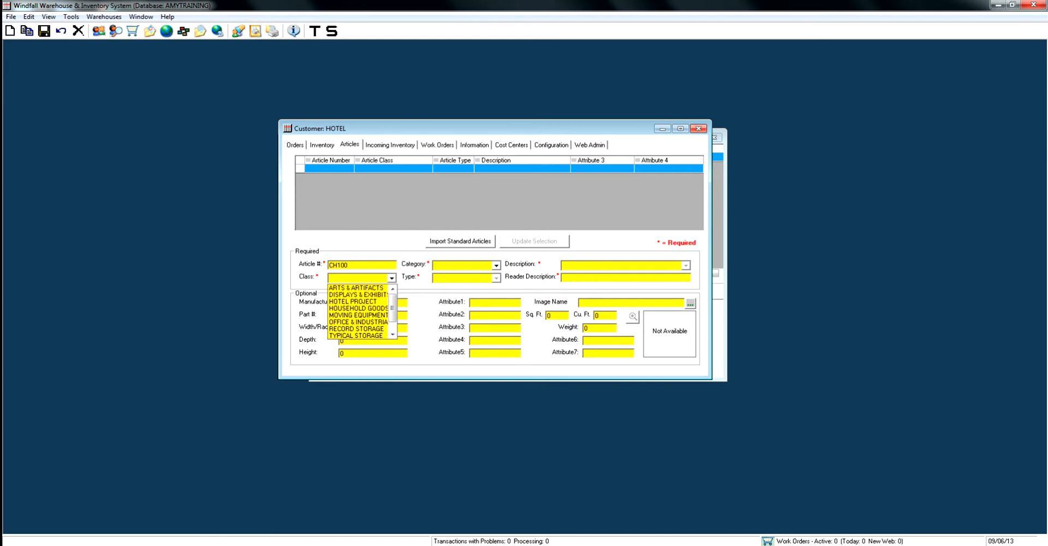
key("Down")
key("Down")
key("Down")
key("Return")
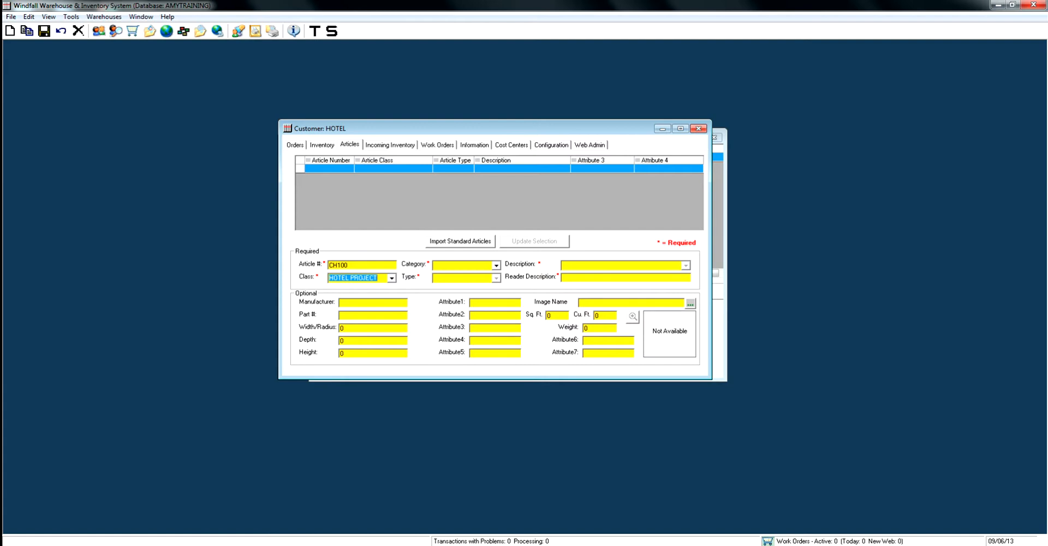
Set the category of article CH100 to SEATING and its type to CHAIR.
left_click(463, 265)
left_click(496, 265)
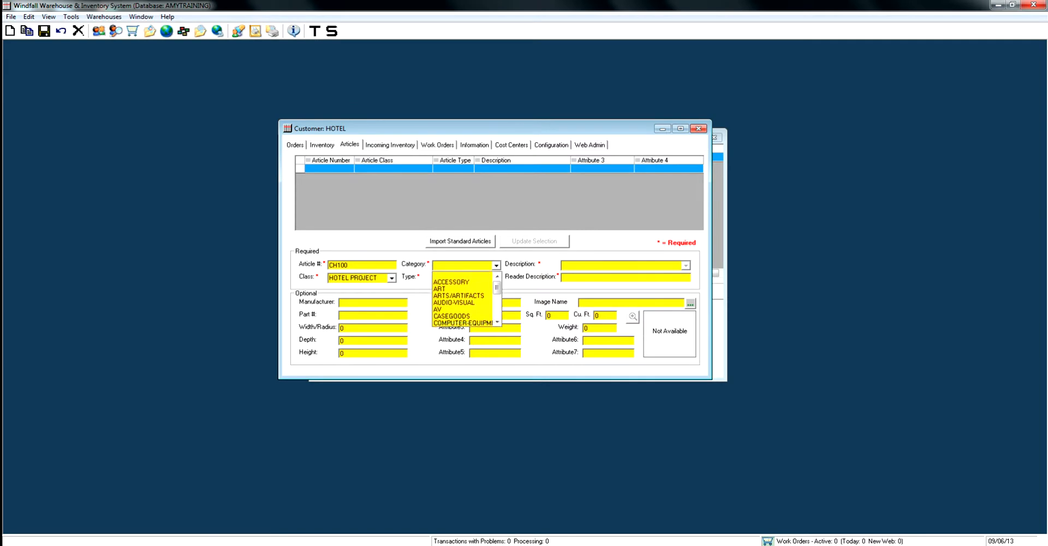
left_click(496, 265)
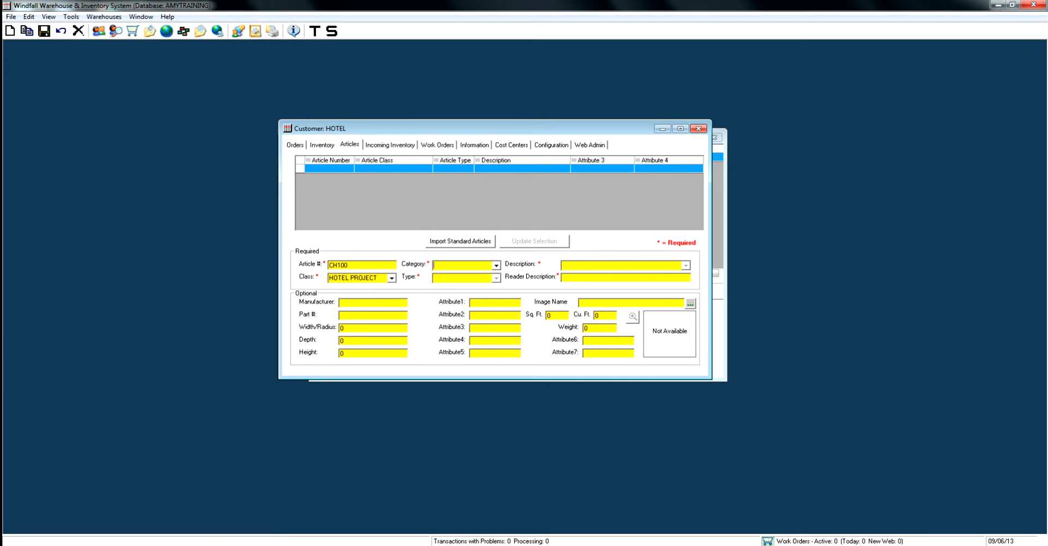
type("SEATOI")
key("BackSpace")
type("ING")
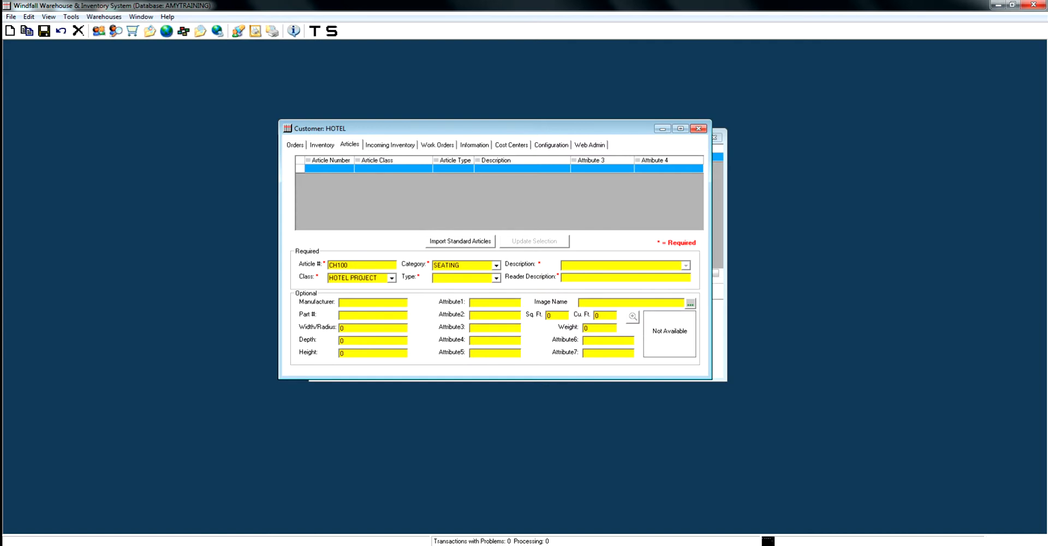
type("CHAIR")
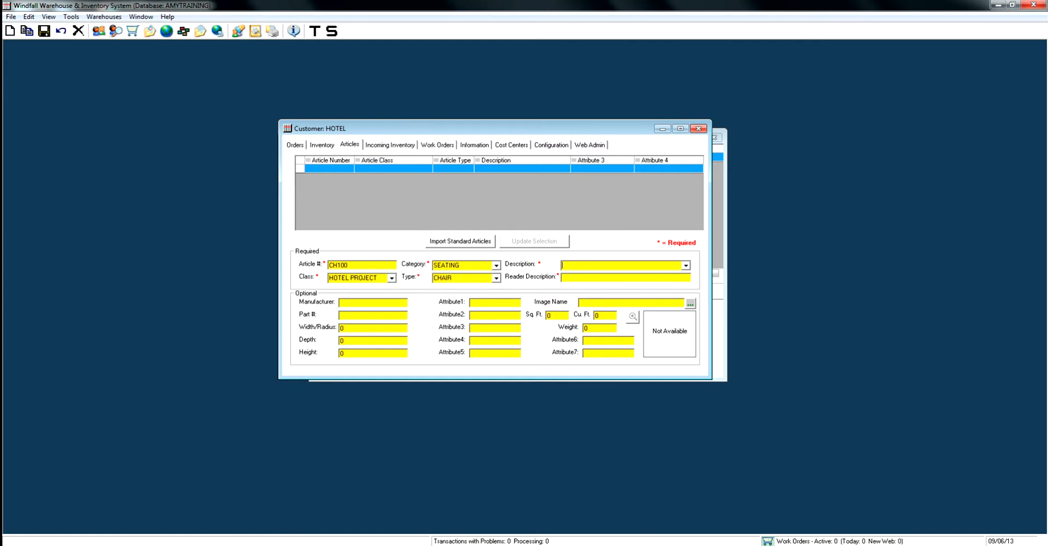
type("LOVE SEATR")
Enter LOVE SEAT as the description of article CH100.
key("BackSpace")
key("Tab")
key("Tab")
key("Tab")
Copy the article number CH100 to the start of the reader description and enter KNOLL as the manufacturer.
double_click(338, 265)
key("ctrl+c")
right_click(341, 264)
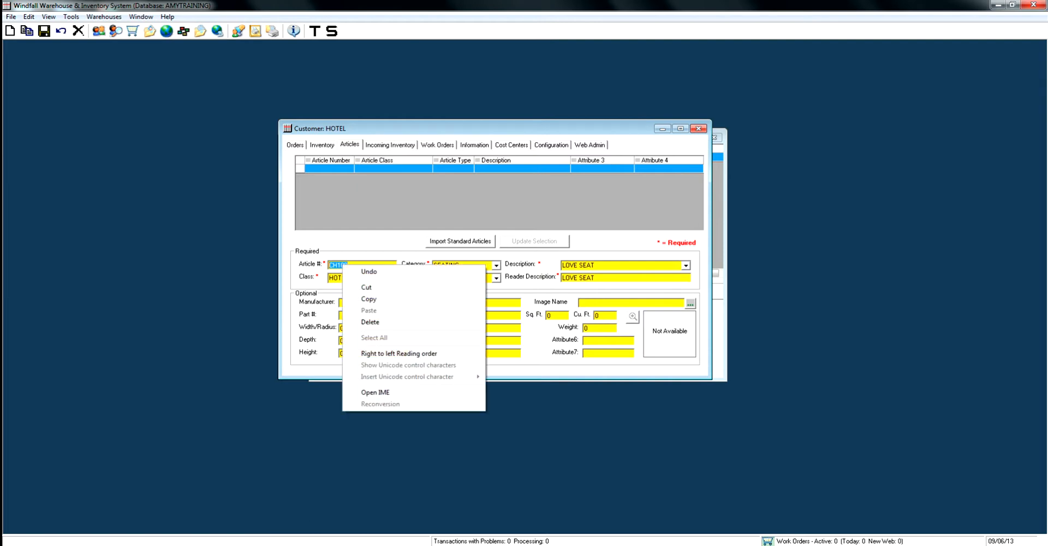
left_click(360, 303)
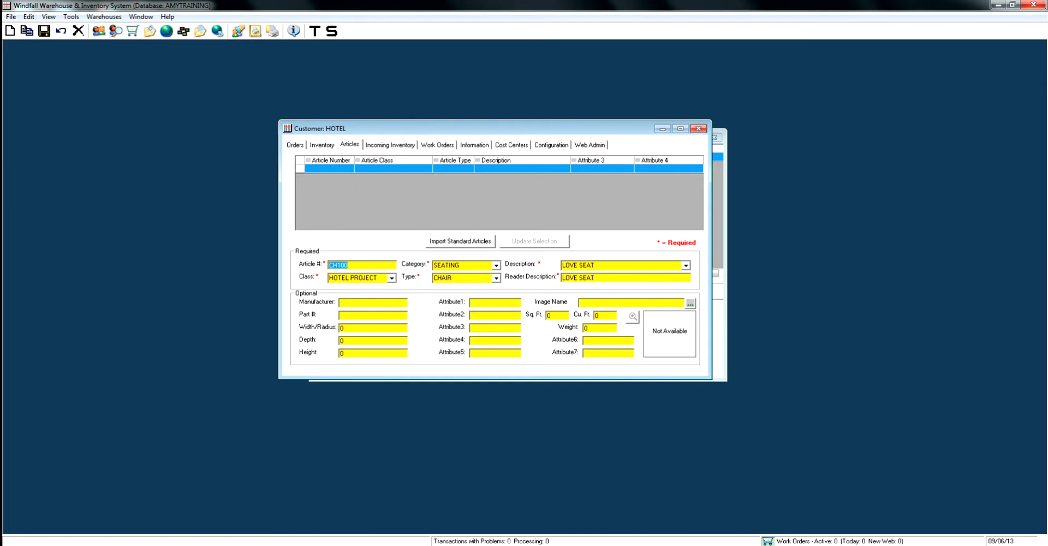
right_click(564, 277)
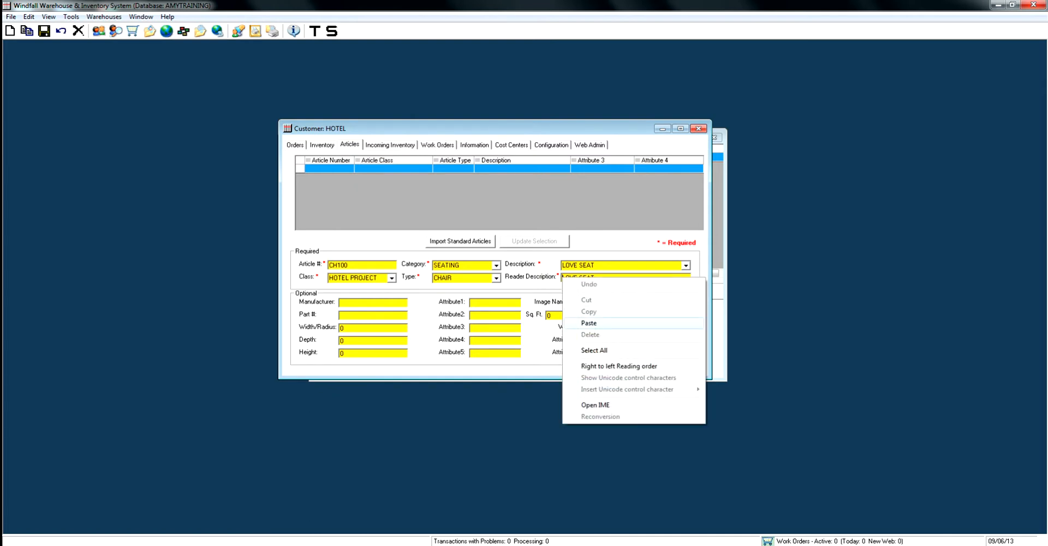
left_click(579, 321)
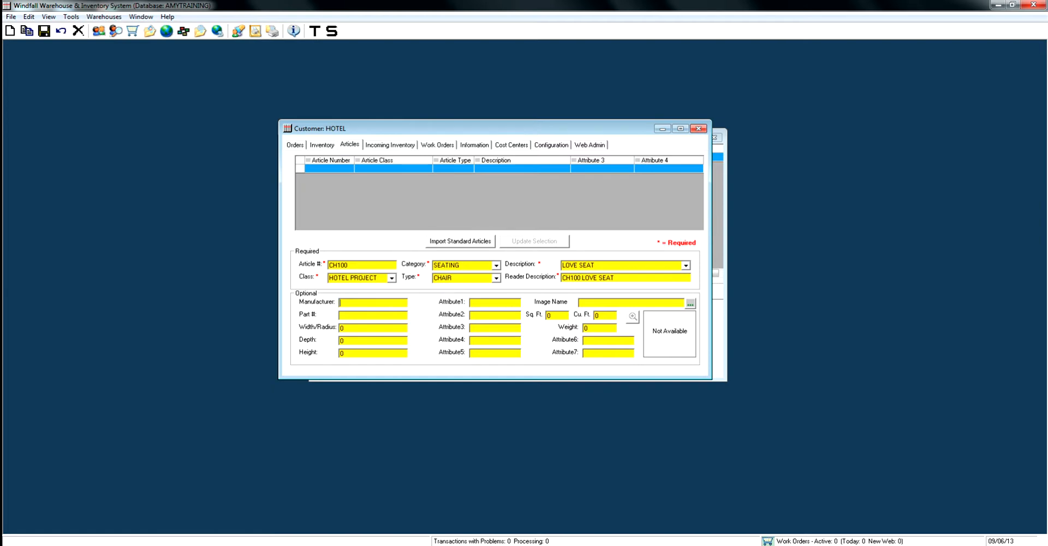
type("KNOLL")
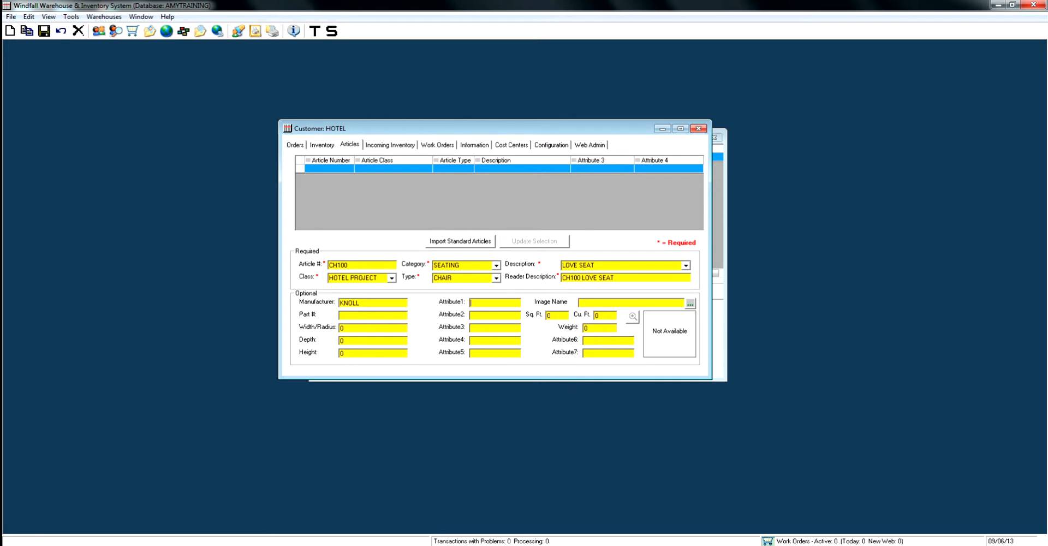
Enter COTTON as attribute 1 and TAN as attribute 2 of article CH100, then save it and apply the changes to inventory.
type("COTTO")
type("N")
type("TAN")
left_click(44, 30)
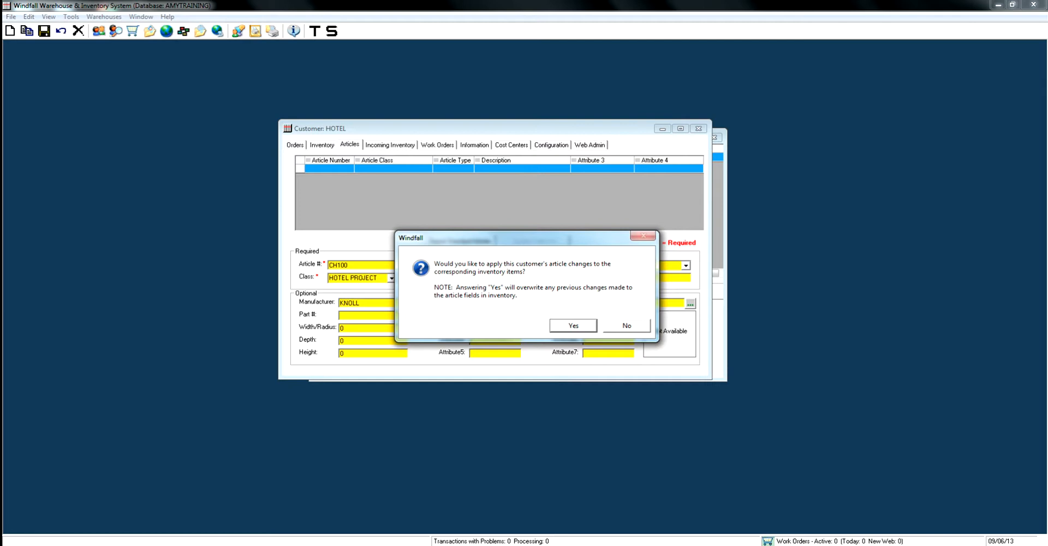
key("Return")
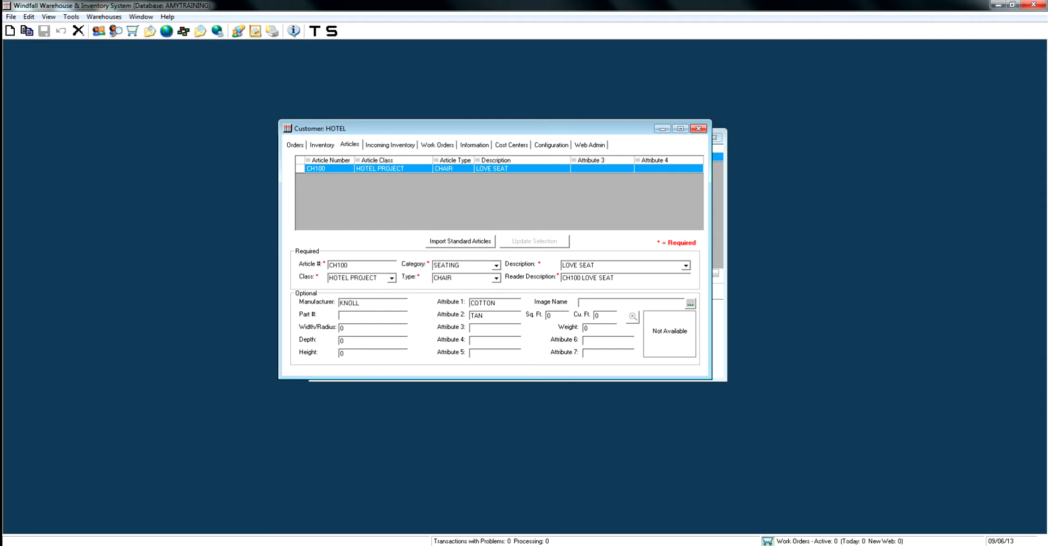
In the HOTEL customer's attribute label configuration, enable overriding of the Attribute 1 and Attribute 2 labels for the SEATING category.
left_click(551, 145)
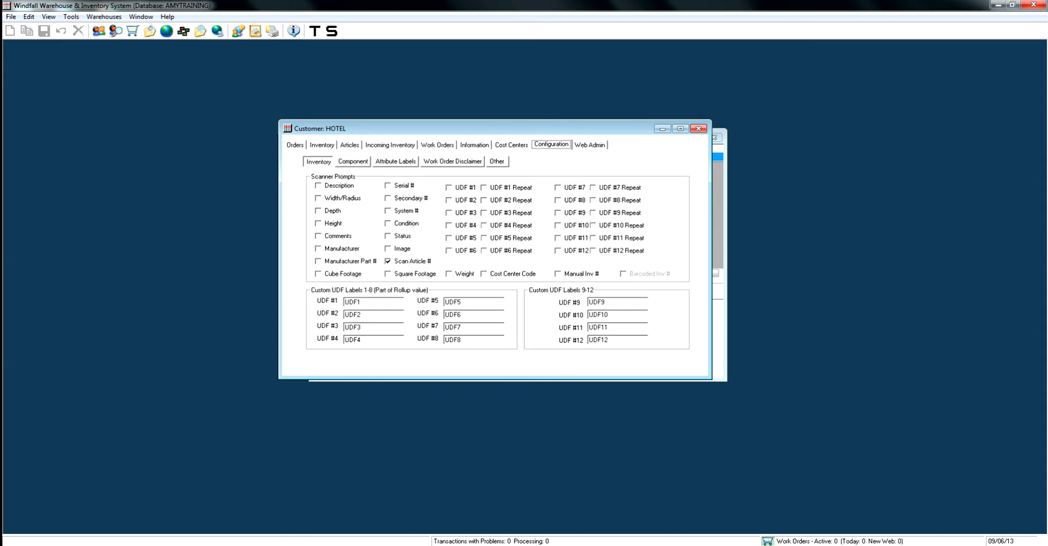
left_click(396, 162)
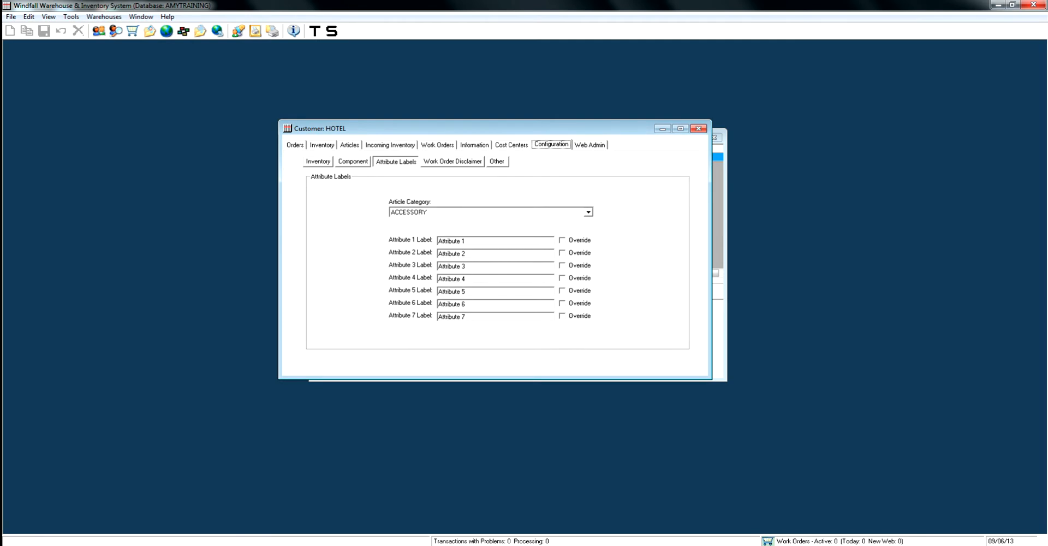
left_click(588, 211)
left_click_drag(589, 234, 588, 254)
left_click(486, 255)
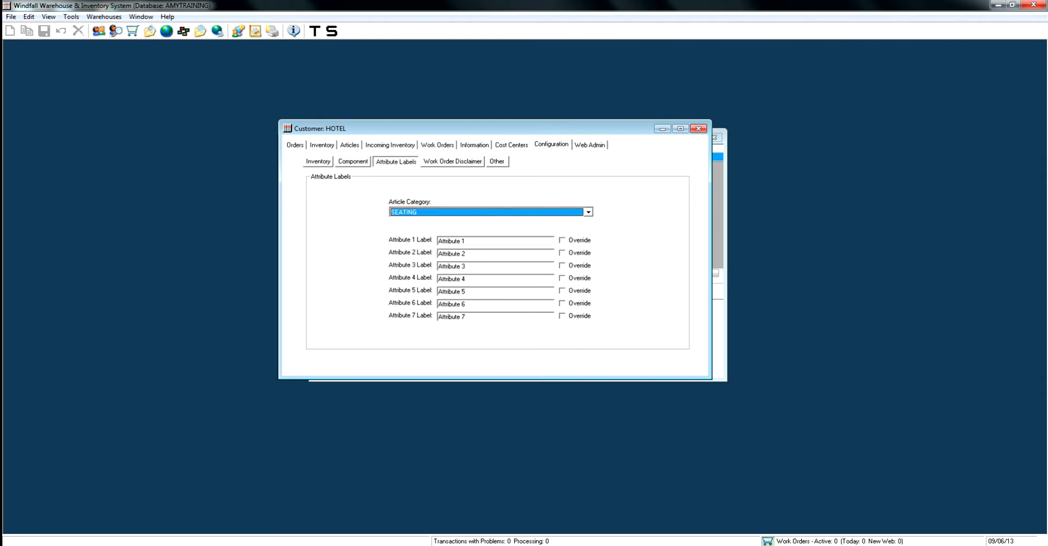
left_click(562, 240)
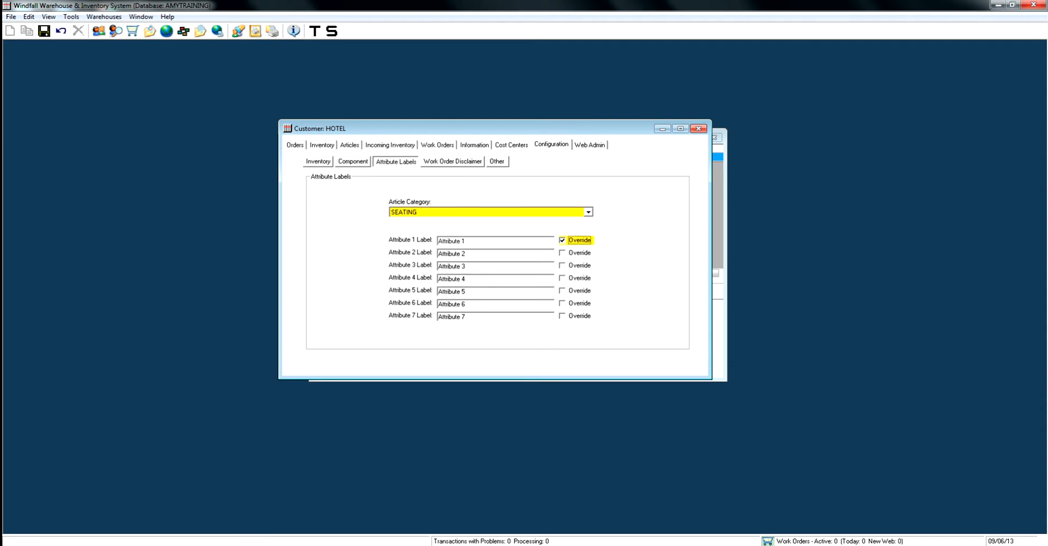
left_click(562, 253)
Label SEATING's Attribute 1 as FABRIC and Attribute 2 as COLOR, and save the configuration.
left_click(452, 241)
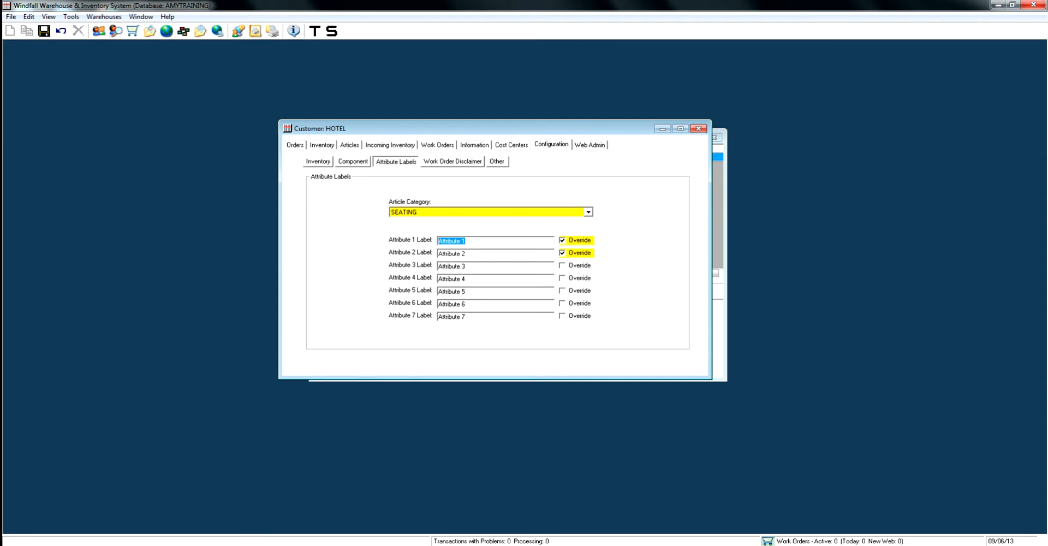
type("FABRIC")
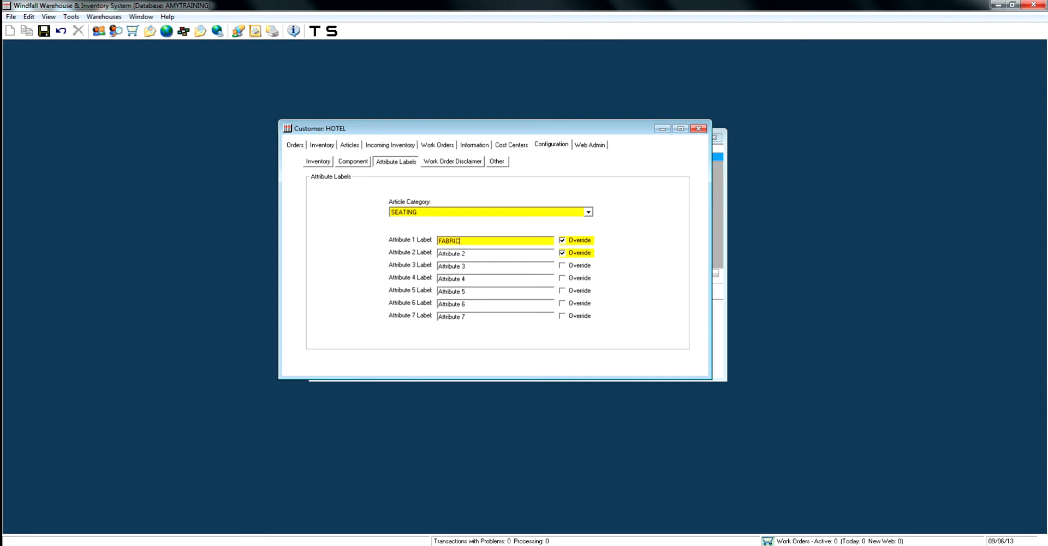
left_click_drag(467, 253, 437, 254)
type("COLOR")
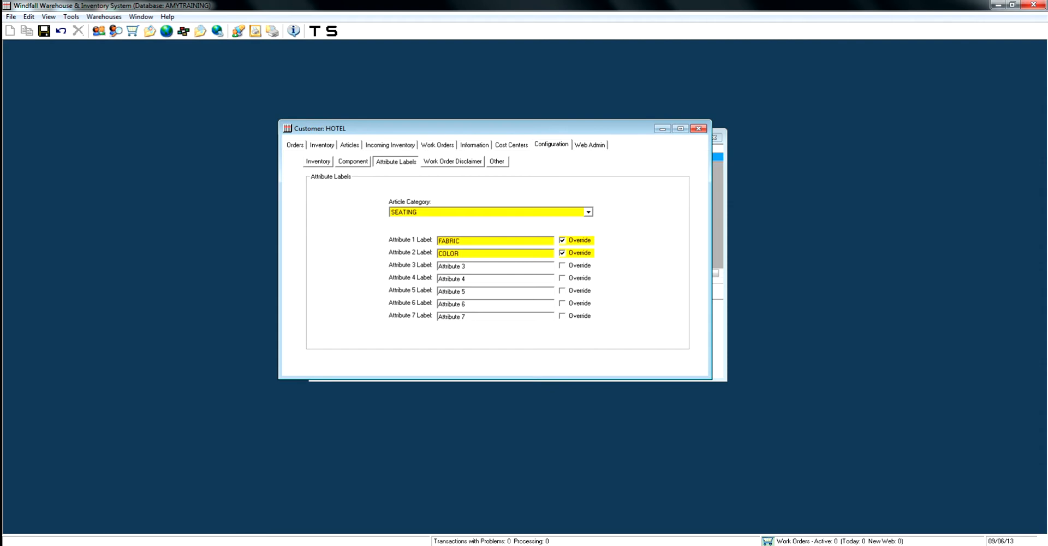
left_click(44, 31)
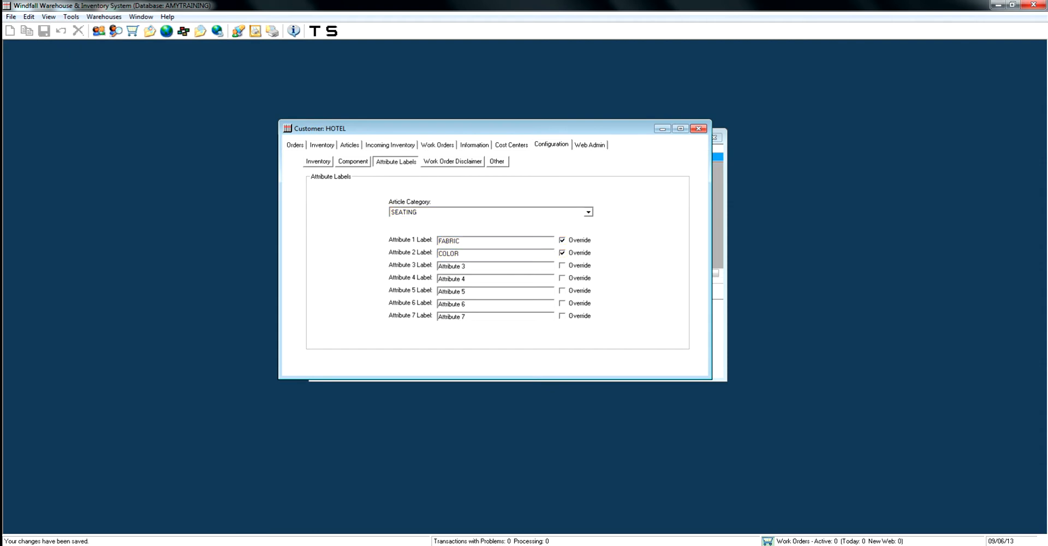
Create another HOTEL article with article number DSKLMP and class HOTEL PROJECT.
left_click(349, 144)
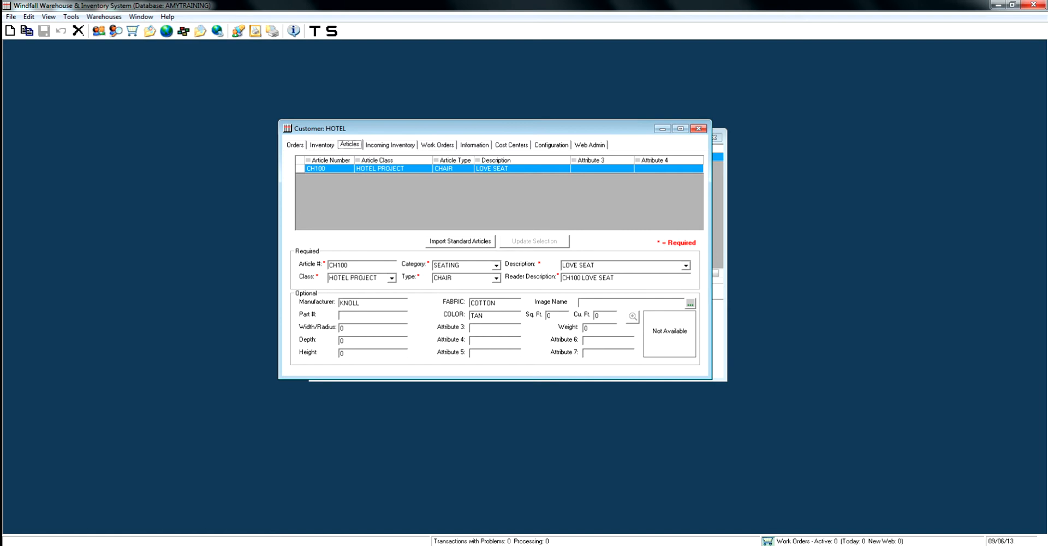
left_click(10, 30)
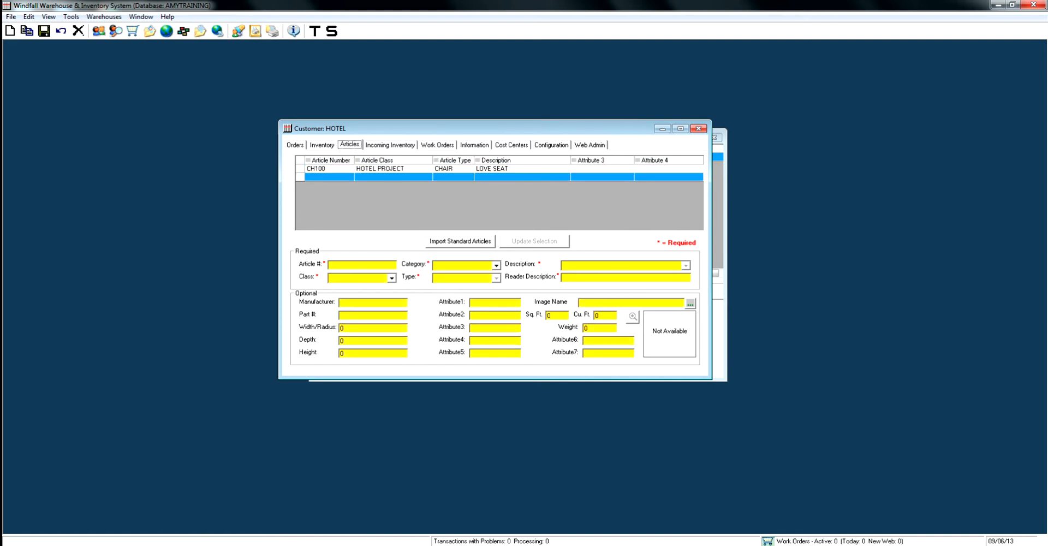
left_click(357, 265)
type("DSKLMP")
left_click(392, 278)
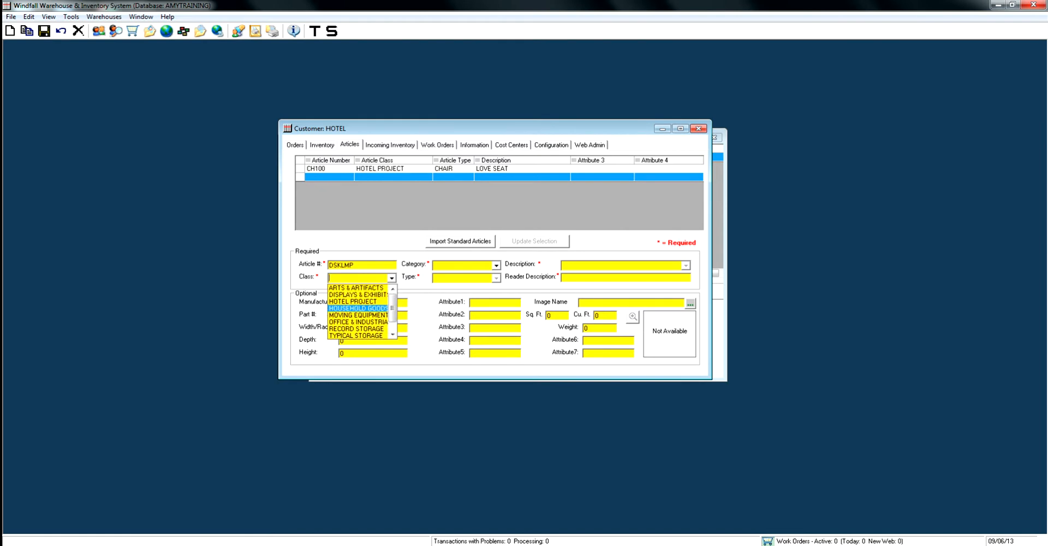
left_click(353, 301)
Set the DSKLMP article's category to ELECTRIC, its type to LIGHTING and its description to DESK LAMP.
left_click(461, 265)
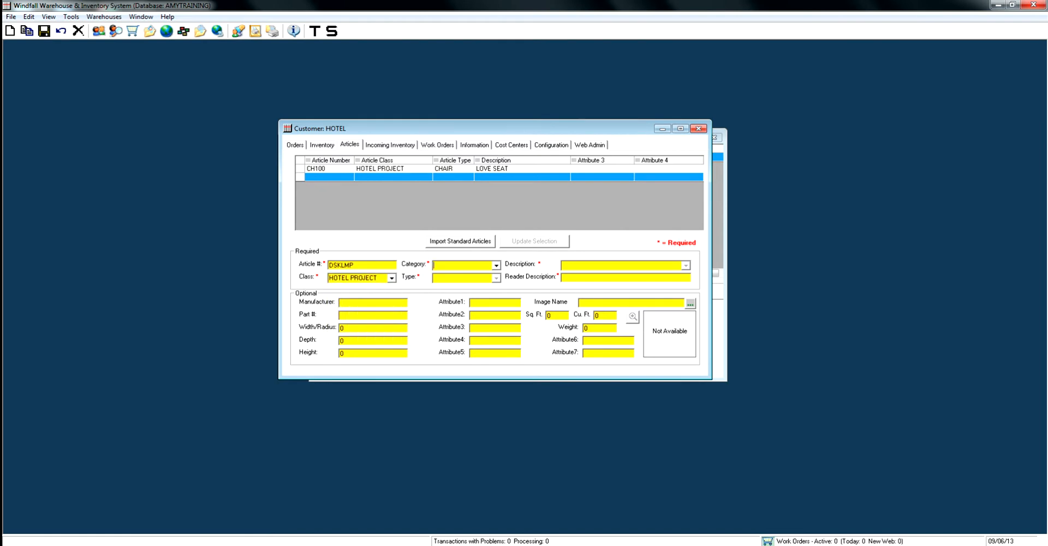
type("ELECTRIC")
type("LIGHTING")
type("DESK LAMP")
key("Tab")
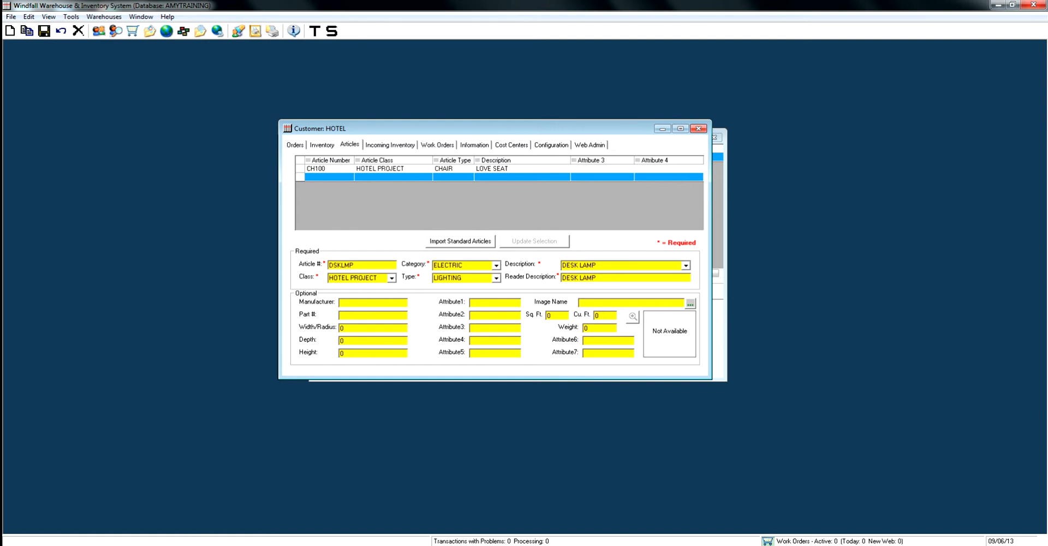
Copy the article number DSKLMP to the start of the article's reader description.
left_click_drag(353, 265, 328, 265)
right_click(342, 267)
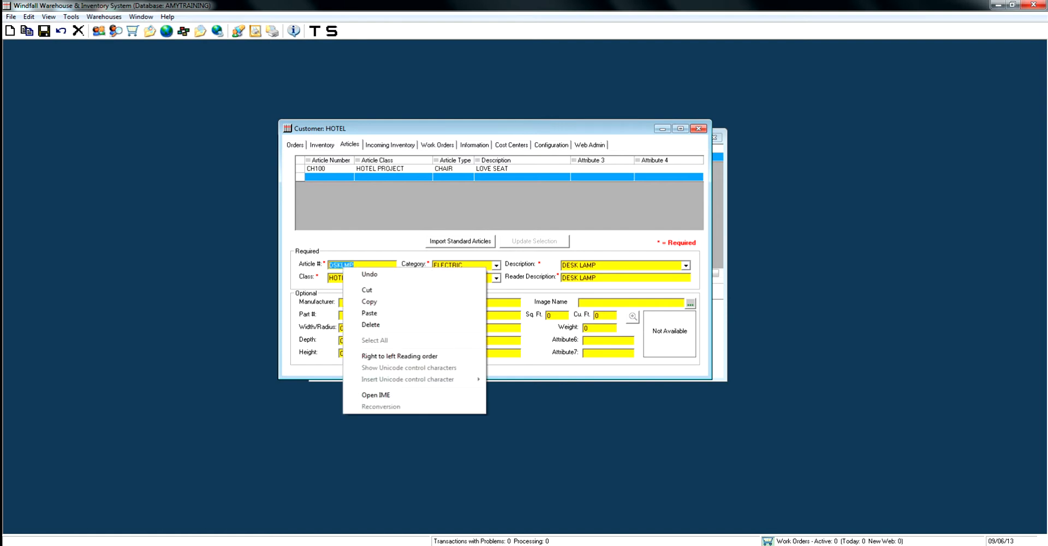
left_click(360, 301)
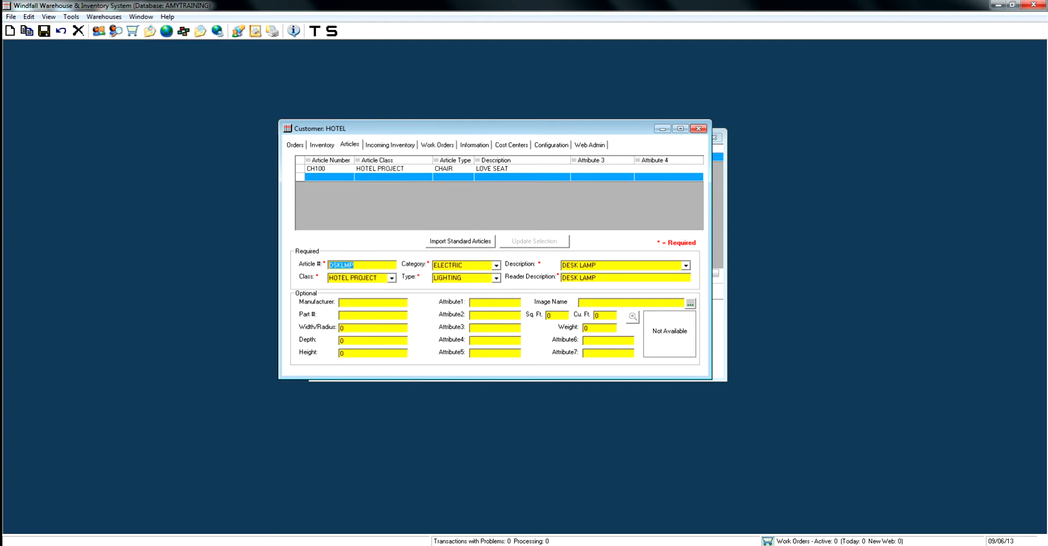
left_click(562, 277)
right_click(562, 276)
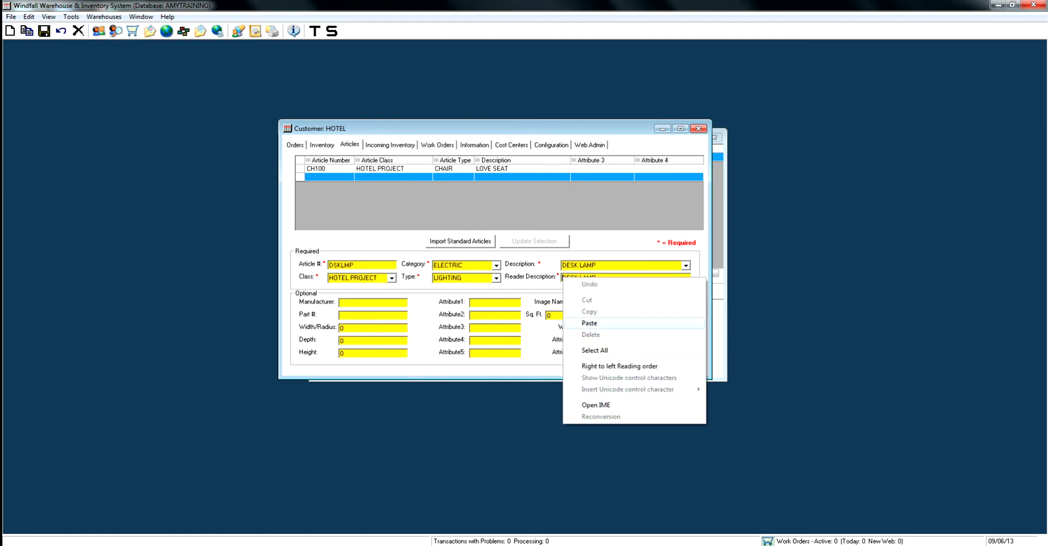
left_click(578, 323)
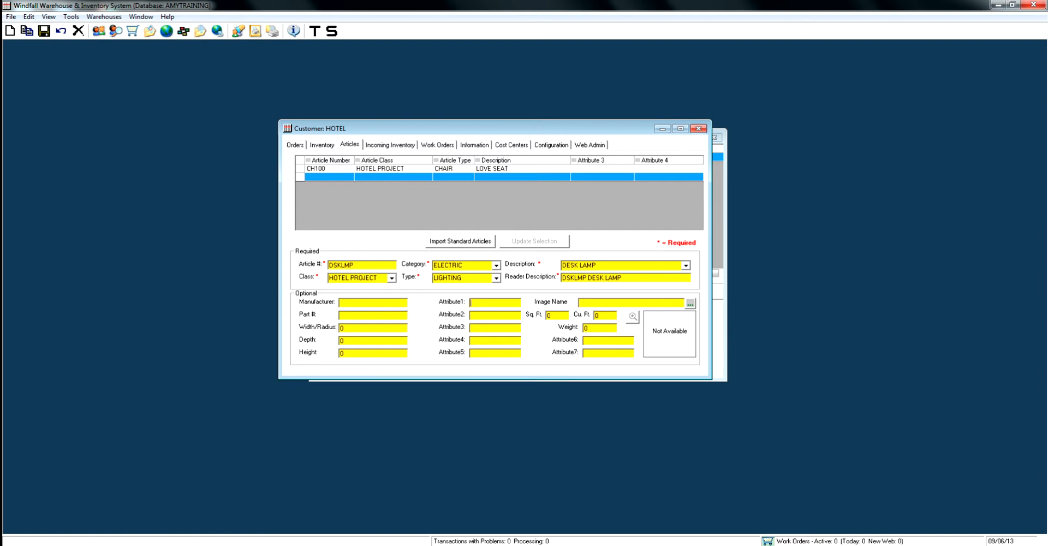
Enter STAINLESS STEEL as attribute 1 of DSKLMP, then save the article and apply the changes to inventory.
type("STAINLESS STEEL")
left_click(44, 31)
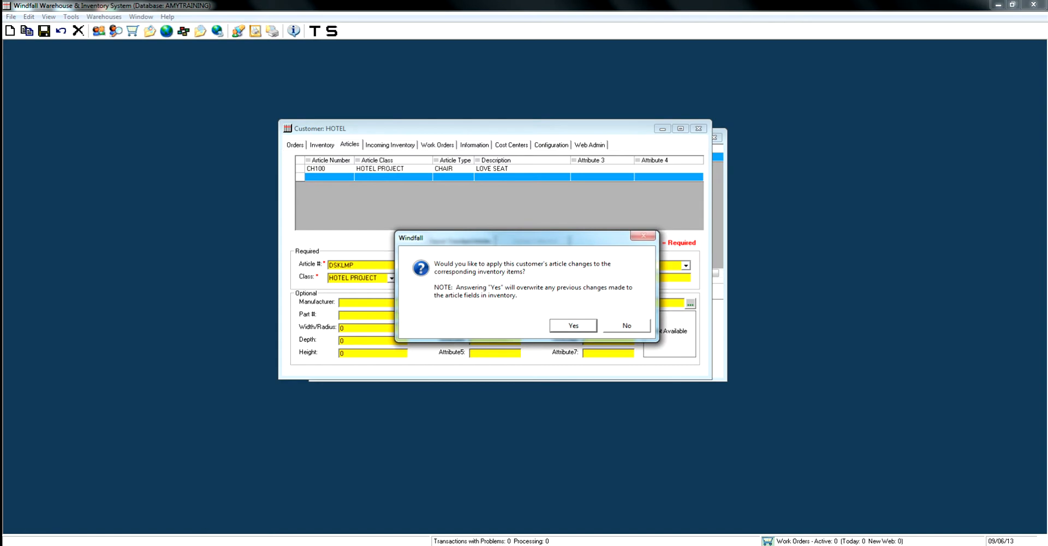
key("Return")
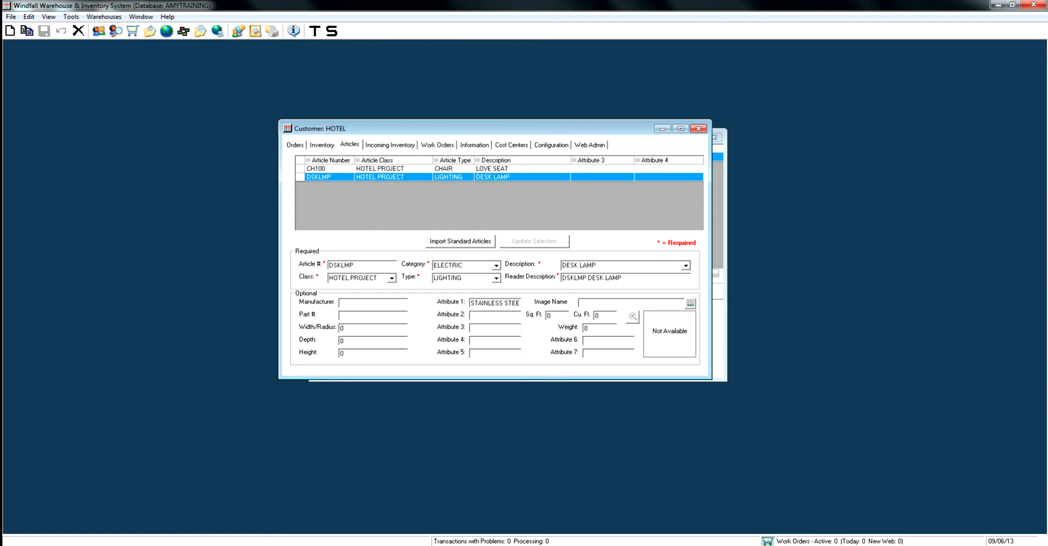
Override the ELECTRIC category's Attribute 1 label with MATERIAL, save it, and display the DSKLMP article.
left_click(551, 145)
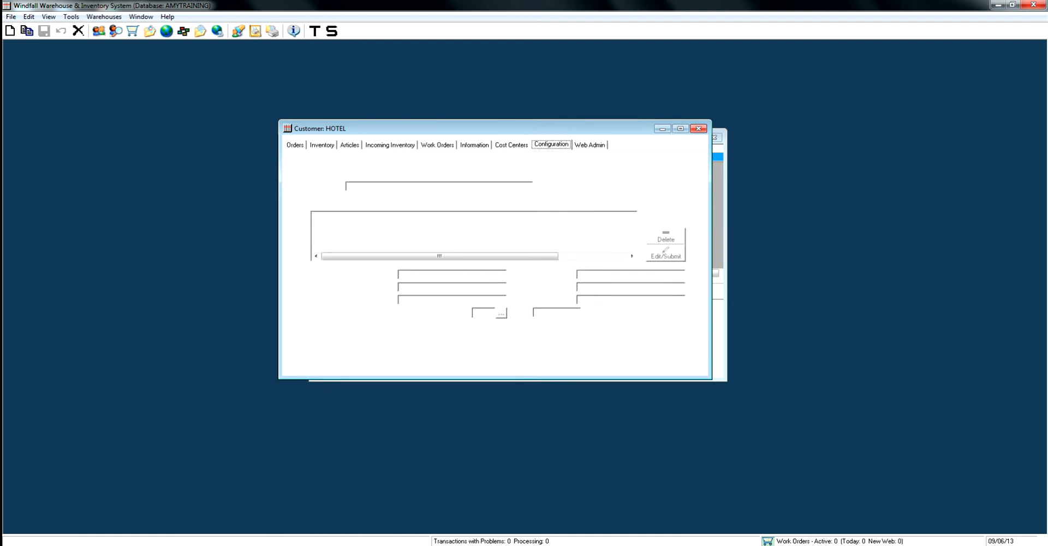
left_click(396, 161)
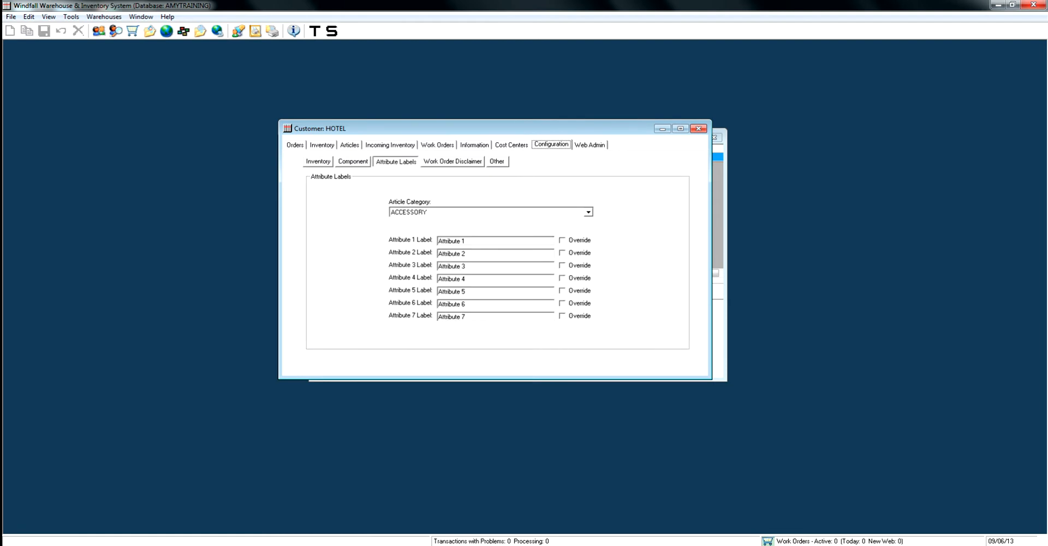
left_click(588, 211)
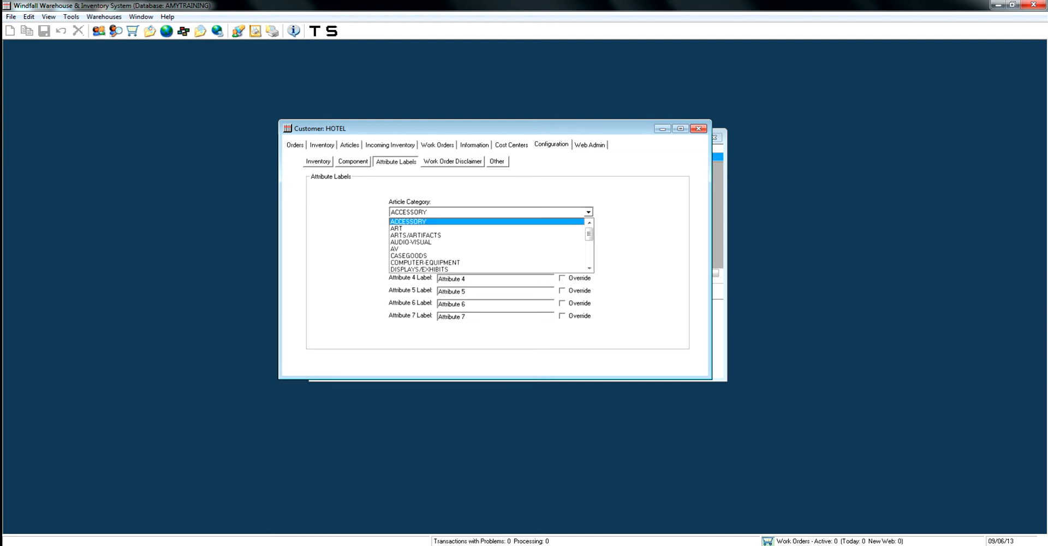
left_click_drag(589, 233, 589, 244)
left_click(491, 235)
left_click(562, 240)
left_click(464, 241)
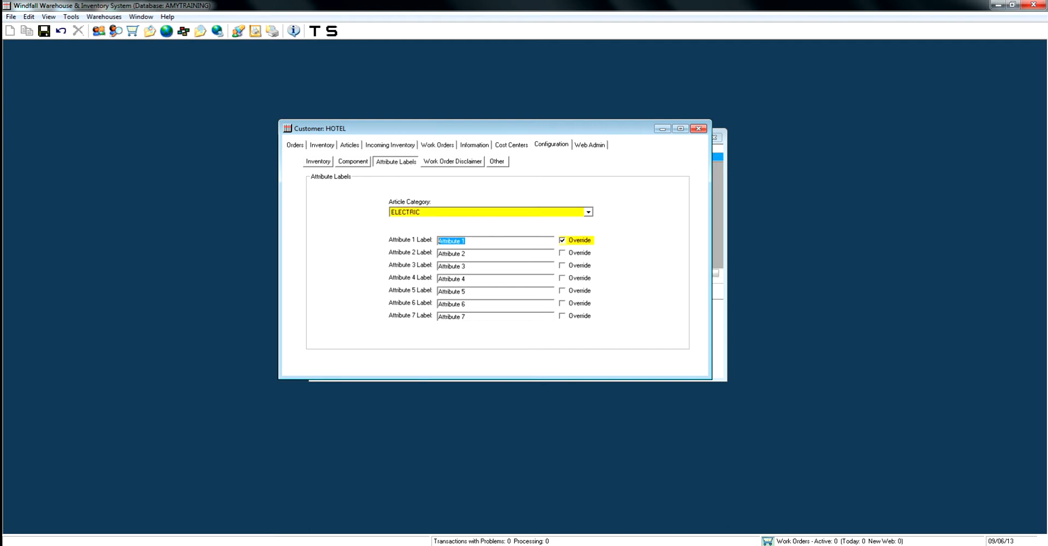
type("MATERIAL")
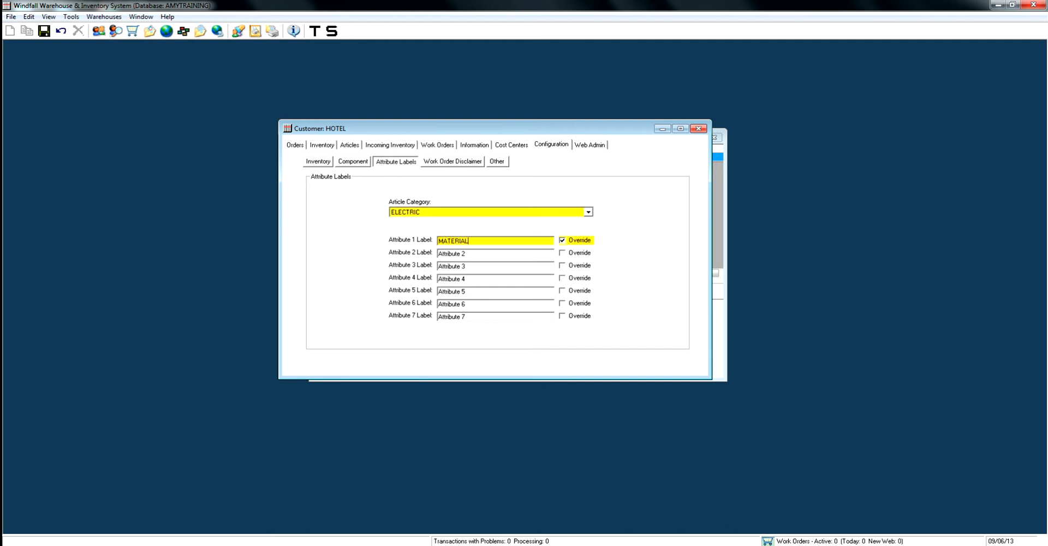
key("ctrl+s")
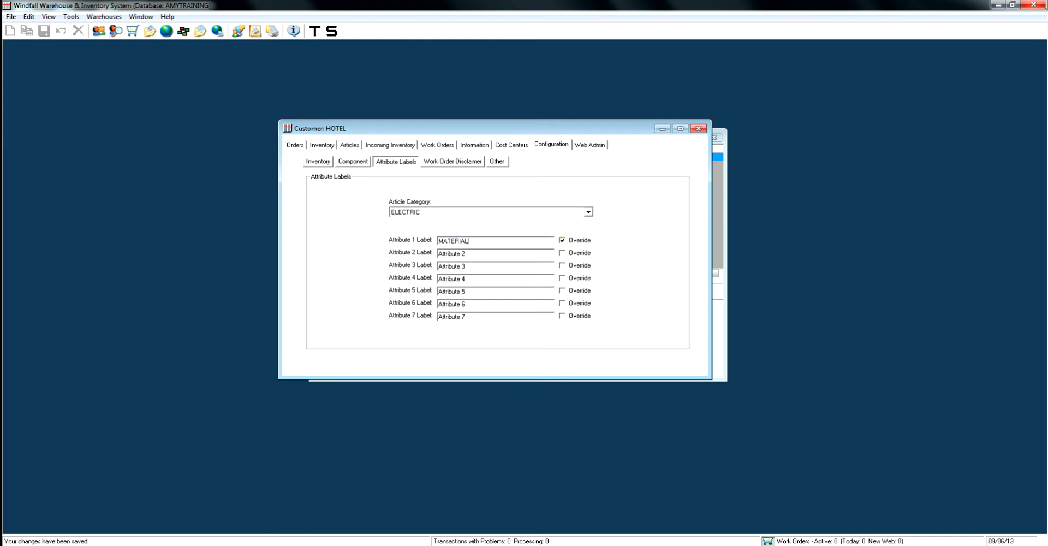
left_click(349, 144)
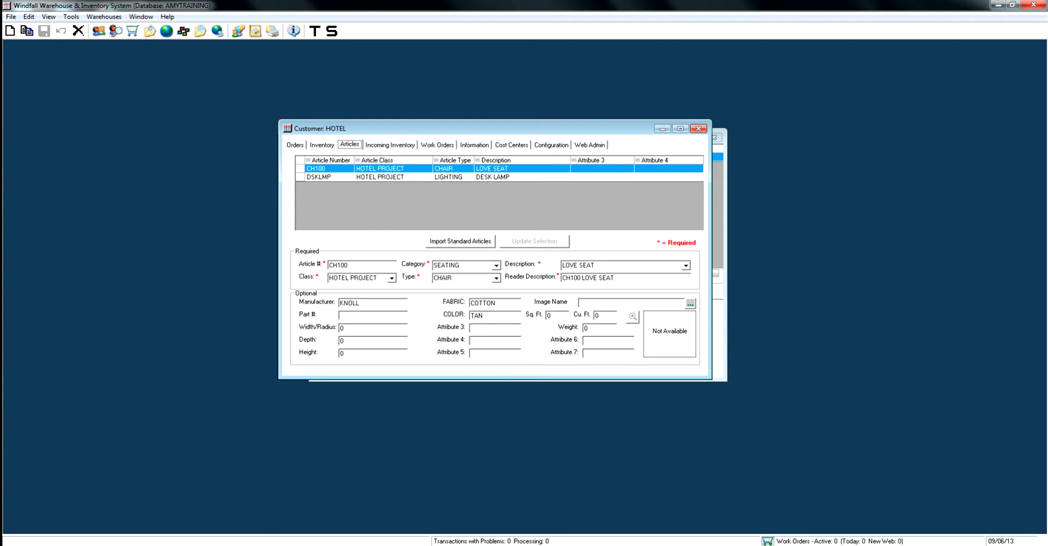
left_click(503, 176)
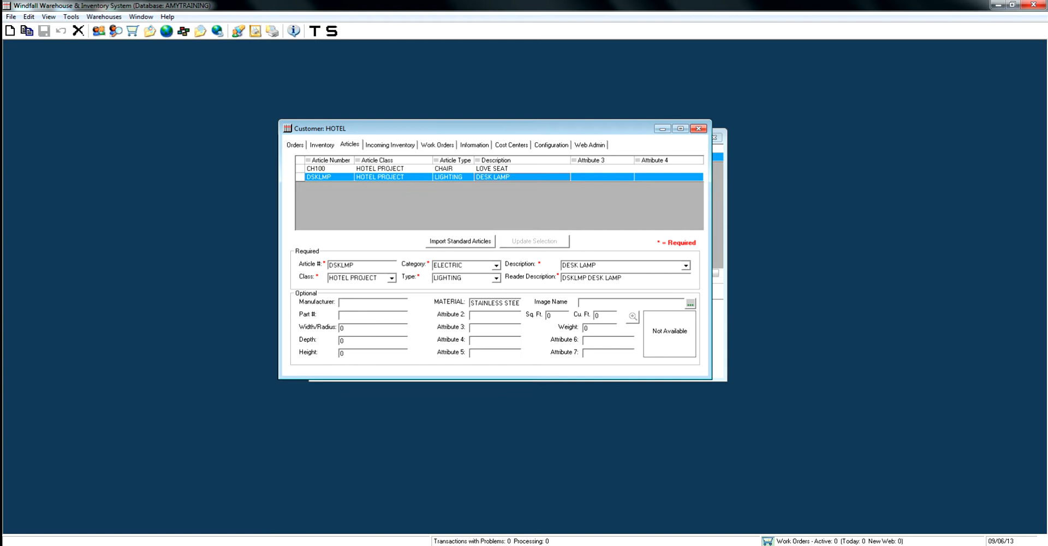
Duplicate article CH100 as article number CH200 and change the reader description to CH200 LOVE SEAT.
left_click(380, 168)
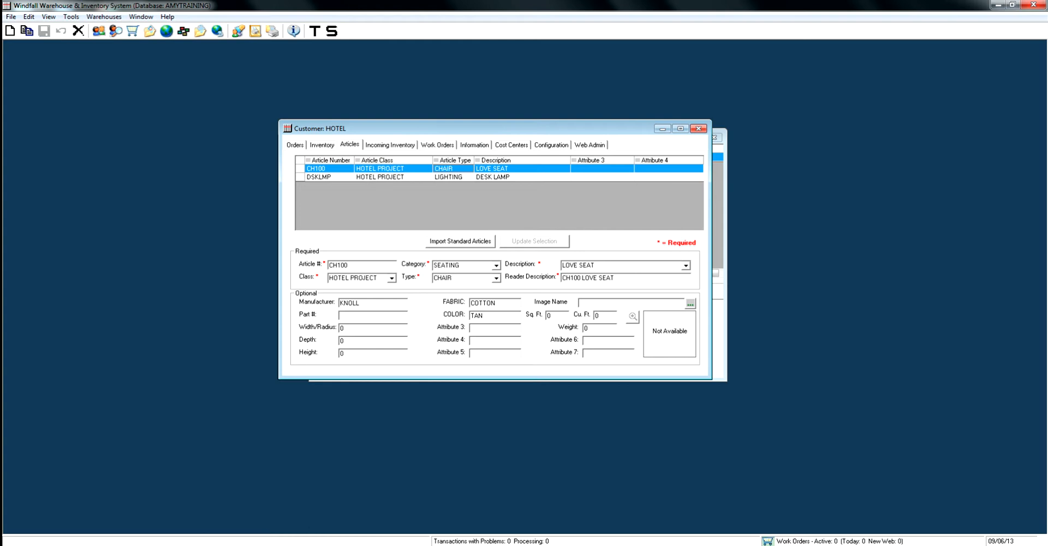
left_click(27, 31)
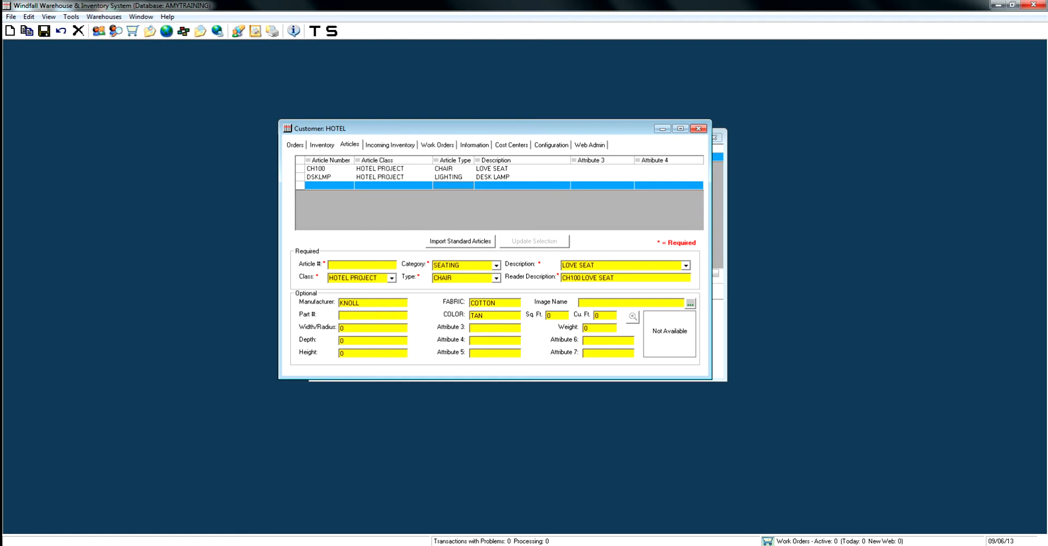
type("CH200")
key("BackSpace")
type("2")
Set the color of article CH200 to RED, then save the article and apply the changes to inventory.
double_click(476, 315)
type("RED")
left_click(44, 31)
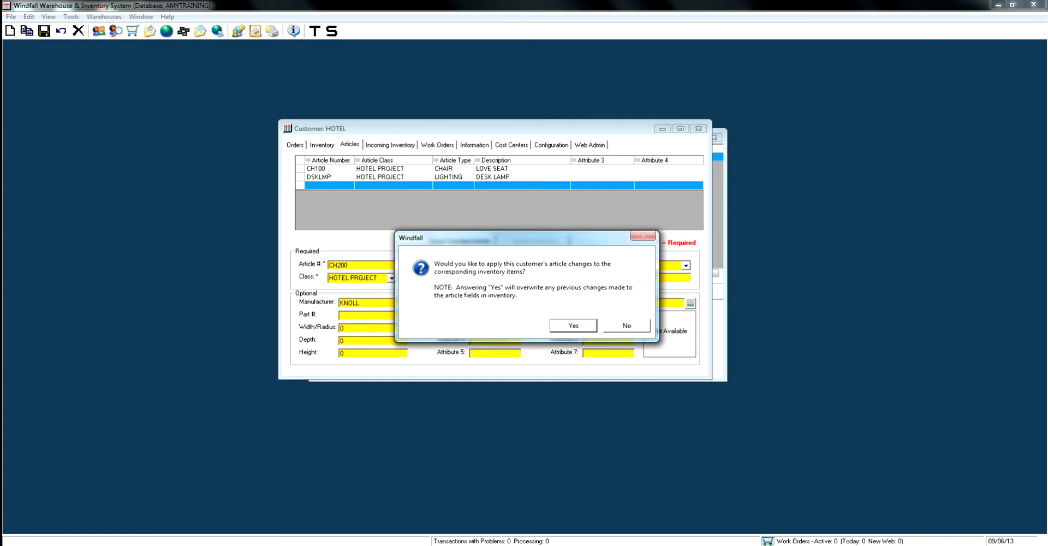
key("Return")
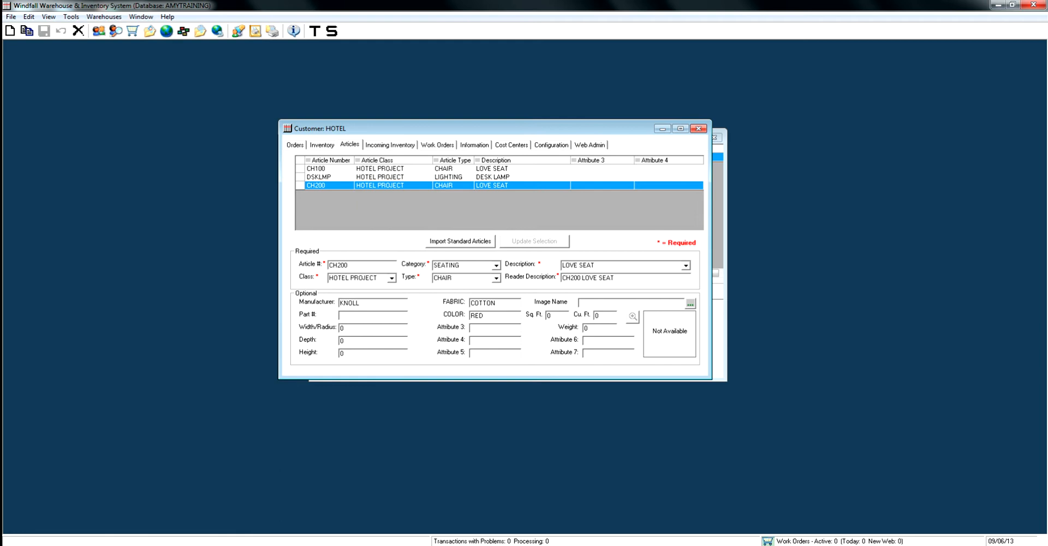
Start a new article numbered BKCSE with class HOTEL PROJECT and category FILES\STORAGE.
left_click(10, 31)
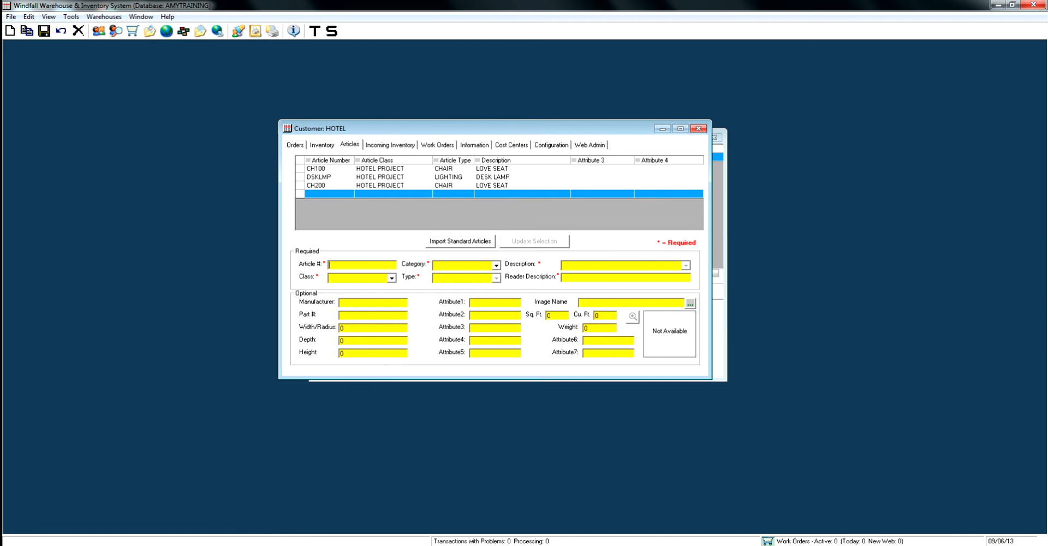
type("BKCSE")
left_click(391, 278)
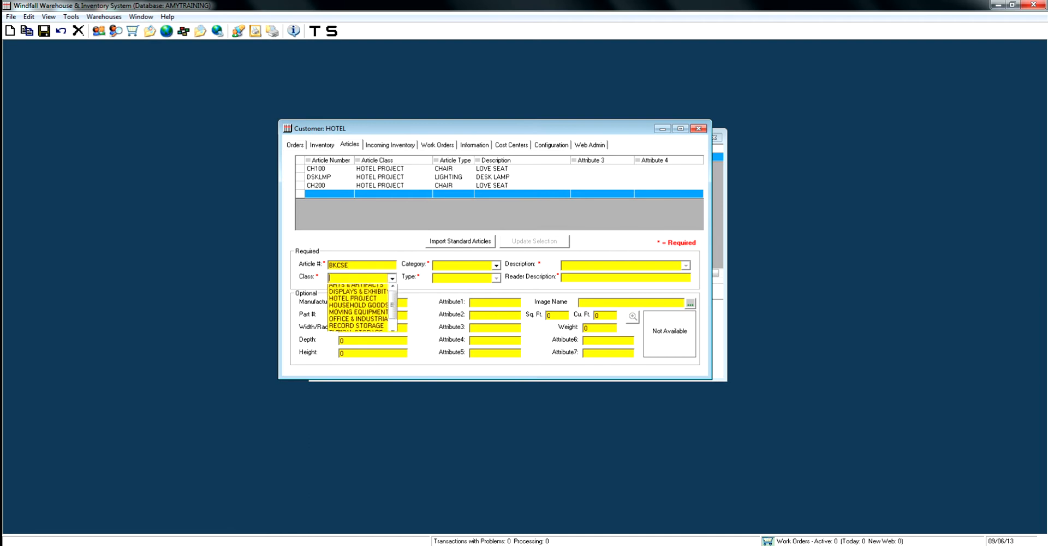
left_click(356, 301)
key("Tab")
type("FILES\\STORAGE")
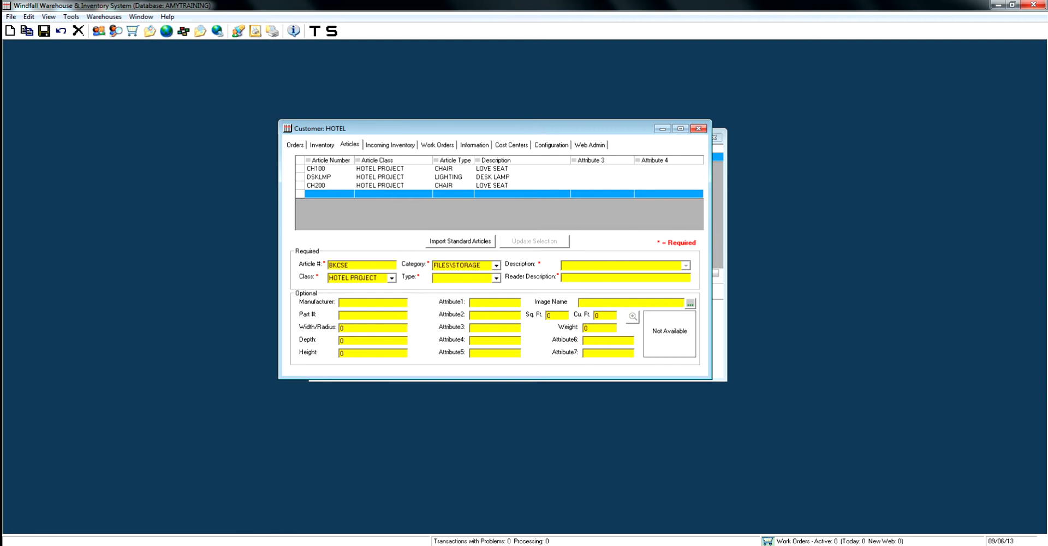
type("BOOKCASE")
type("4 SHELF")
type(" BOPOKCASE")
Set the new article's type to BOOKCASE and its description to 4 SHELF BOOKCASE.
key("BackSpace")
key("BackSpace")
key("BackSpace")
key("BackSpace")
key("BackSpace")
key("BackSpace")
key("BackSpace")
key("BackSpace")
type("OOKCASE")
key("Tab")
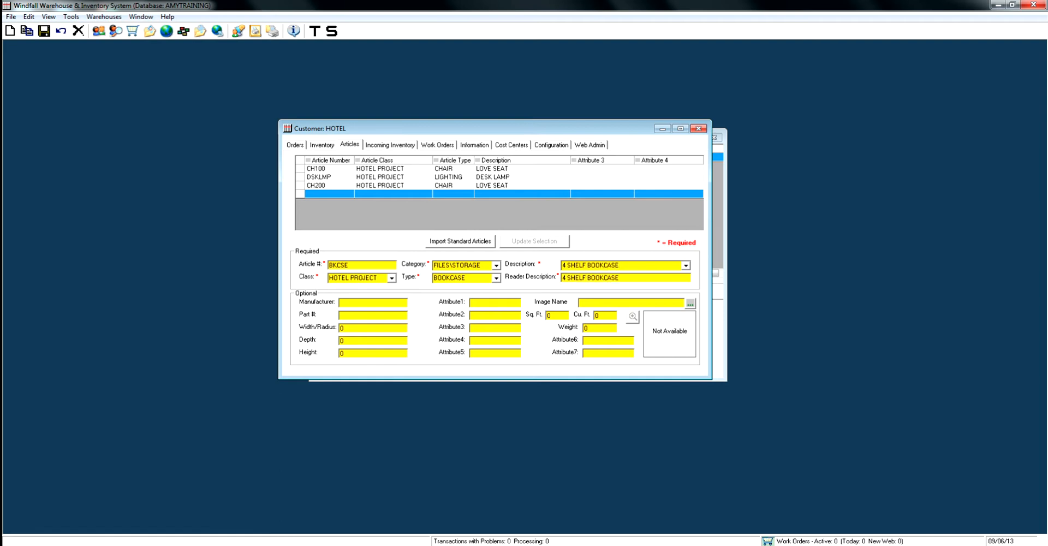
Copy the article number to the front of the reader description, making it BKCSE 4 SHELF BOOKCASE.
left_click_drag(349, 265, 328, 265)
right_click(339, 266)
left_click(364, 299)
left_click(562, 278)
right_click(562, 277)
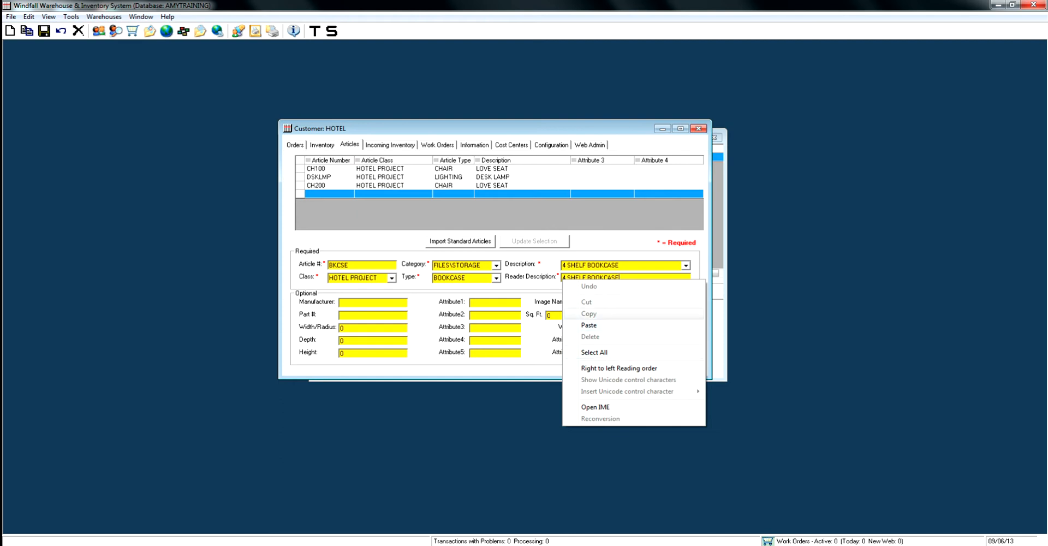
left_click(588, 325)
key("shift+Left")
key("shift+Left")
key("shift+Left")
key("shift+Left")
key("shift+Left")
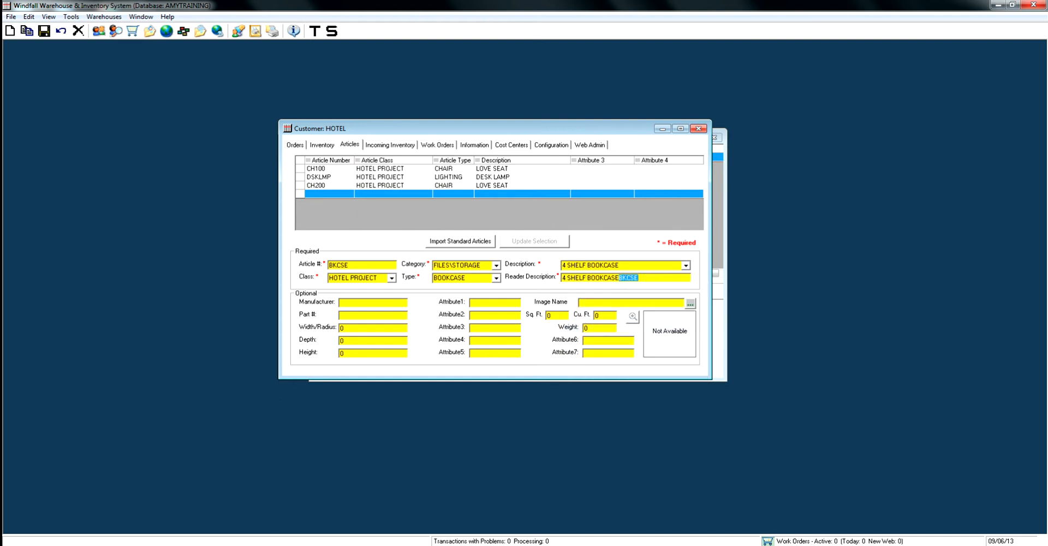
right_click(621, 279)
left_click(646, 302)
right_click(563, 275)
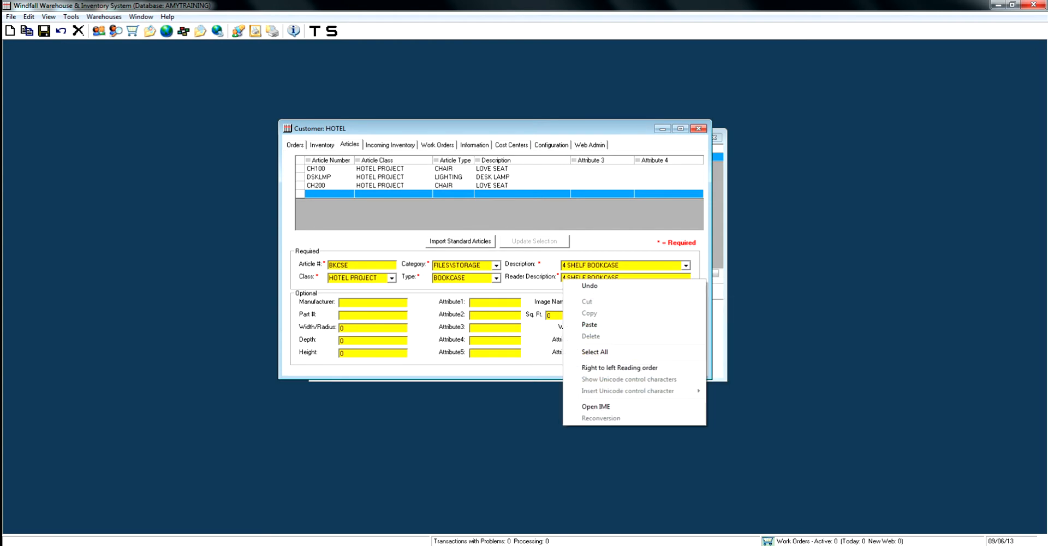
left_click(587, 323)
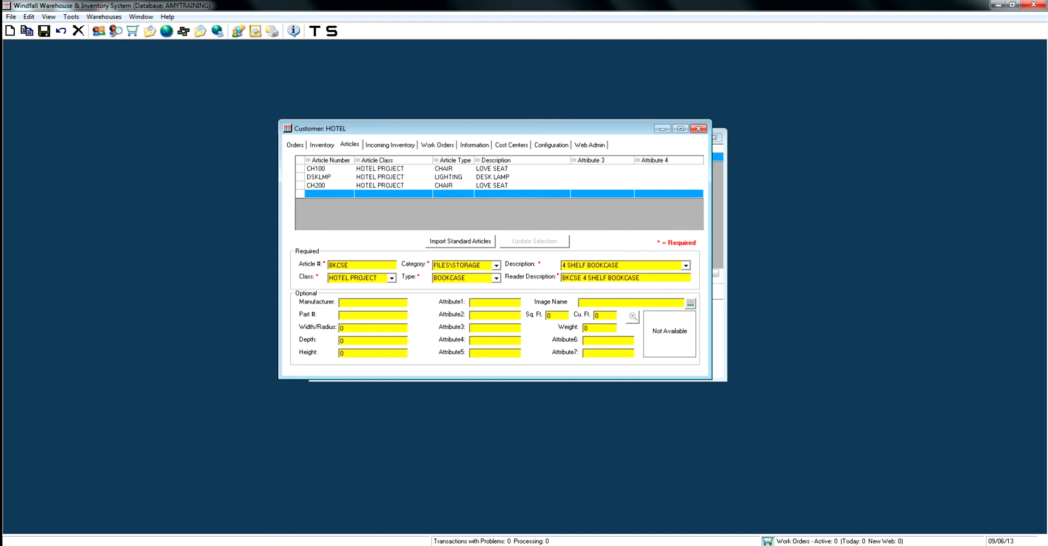
Enter WOOD as attribute 1 and CHERRY as attribute 2 of BKCSE, then save the article.
type("WOOD")
type("CHERRY")
key("ctrl+s")
key("Return")
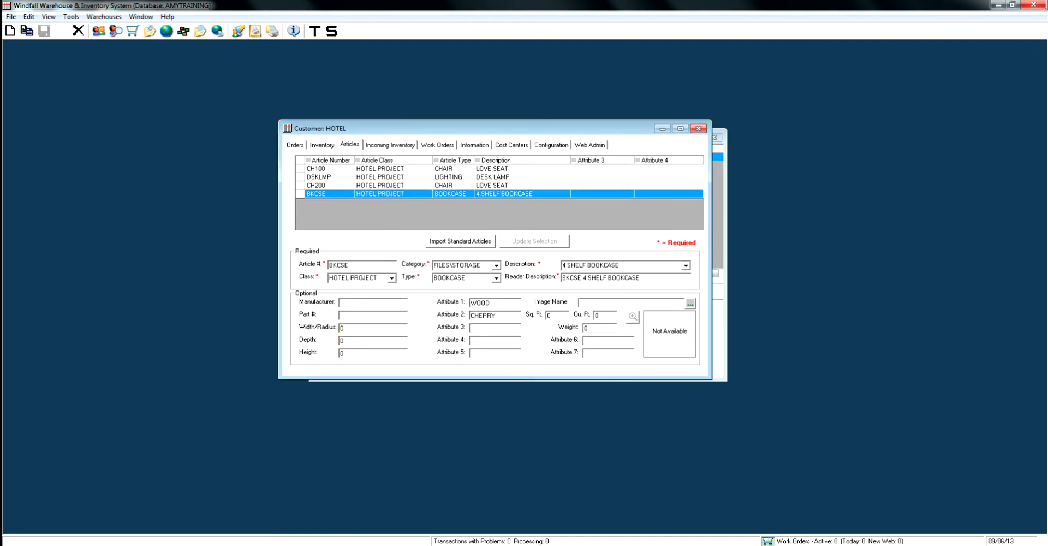
Enable label overrides for attributes 1 and 2 of the FILES/STORAGE article category in the customer's configuration.
left_click(552, 145)
left_click(395, 162)
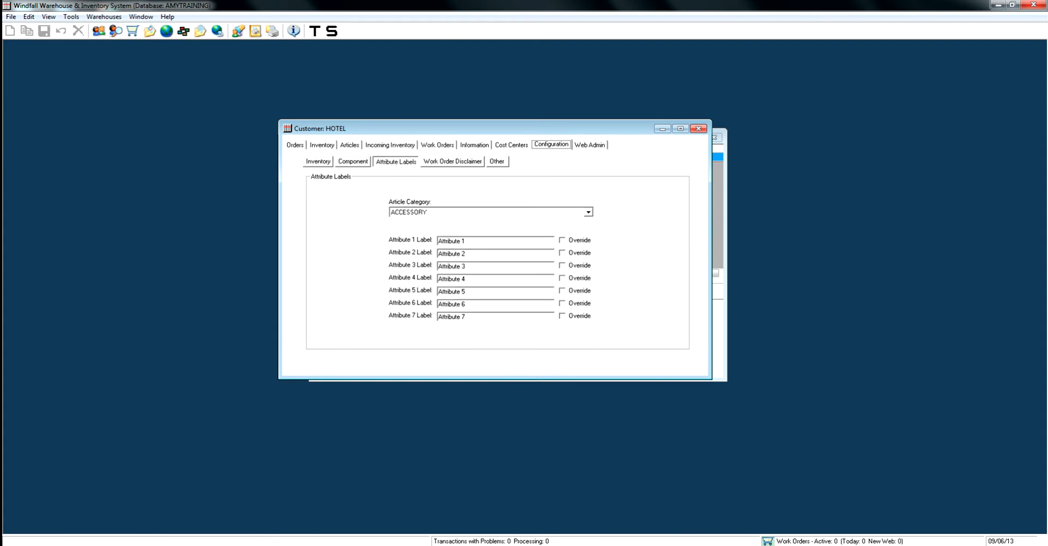
left_click(588, 212)
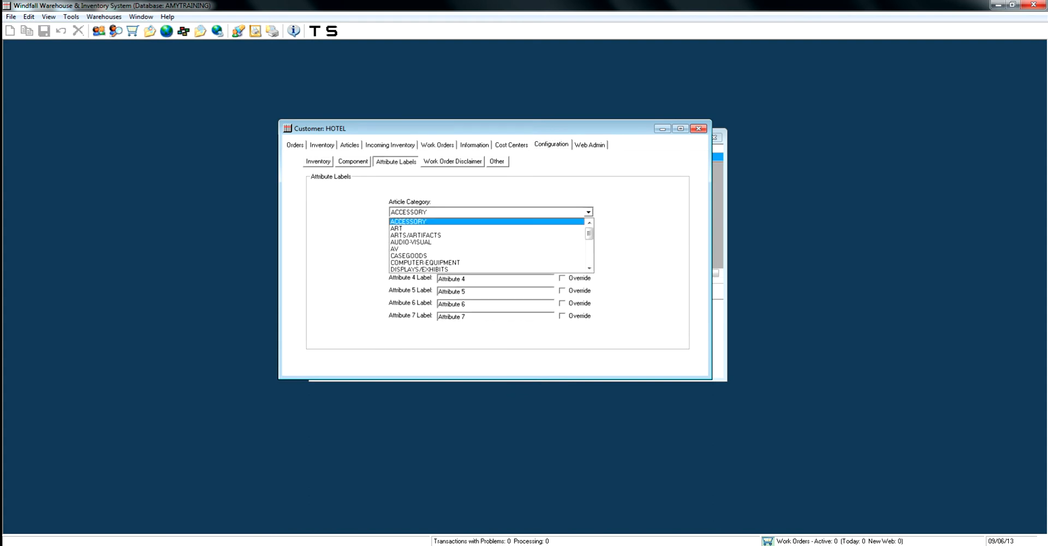
scroll(485, 262, "down", 2)
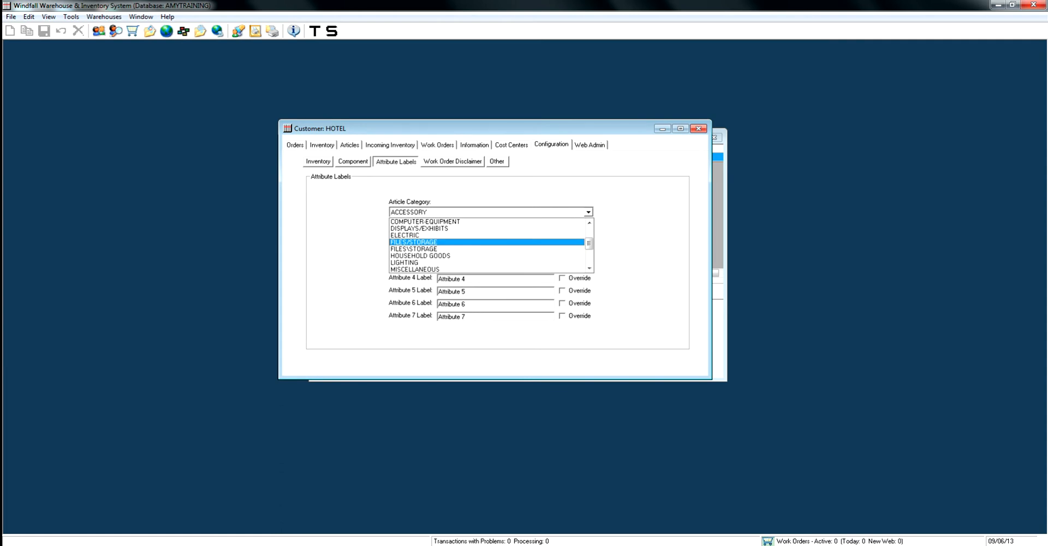
left_click(436, 242)
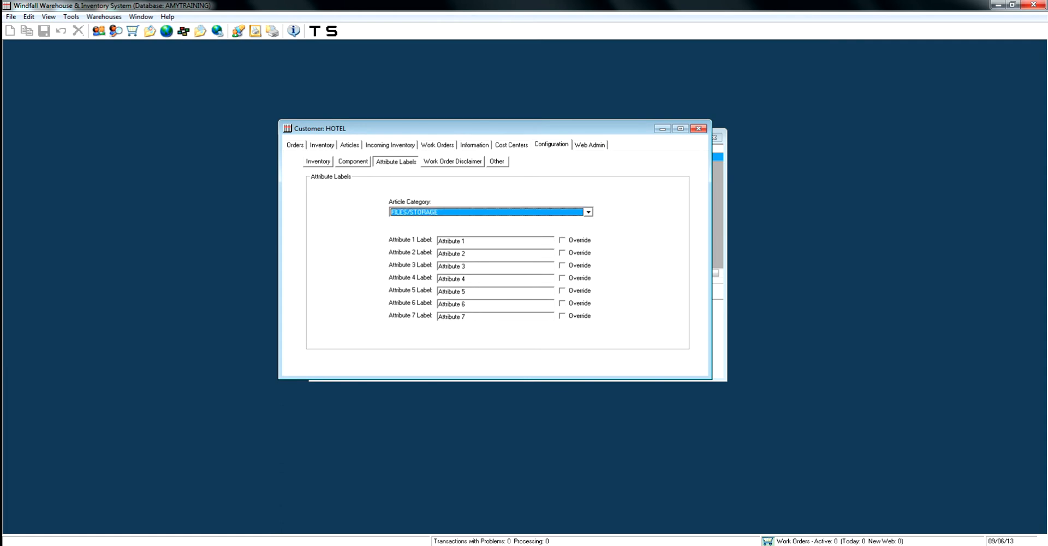
left_click(562, 240)
left_click(562, 253)
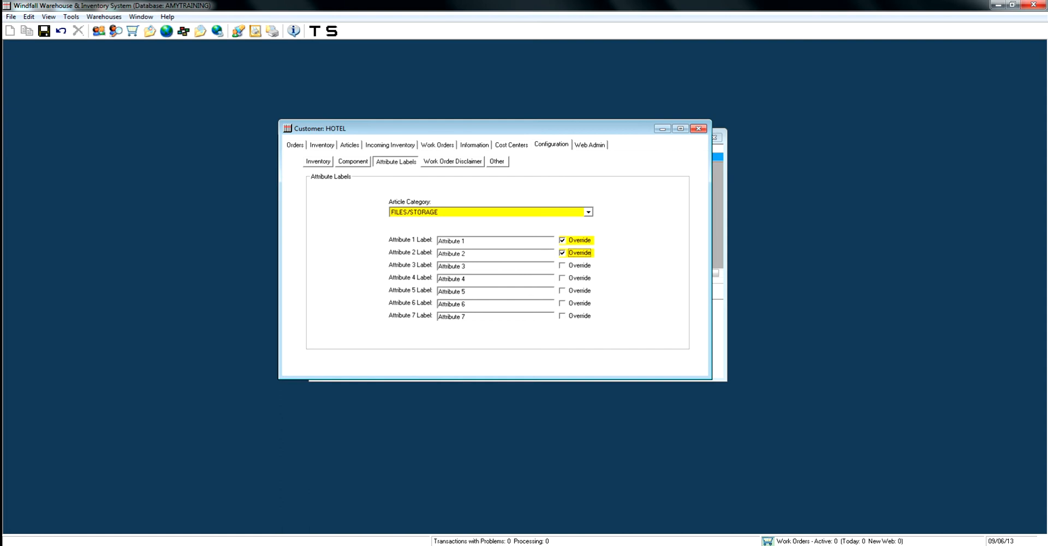
Label FILES/STORAGE attribute 1 as MATERIAL and attribute 2 as COLOR, save the labels, and display article BKCSE.
left_click(452, 241)
type("MATERI")
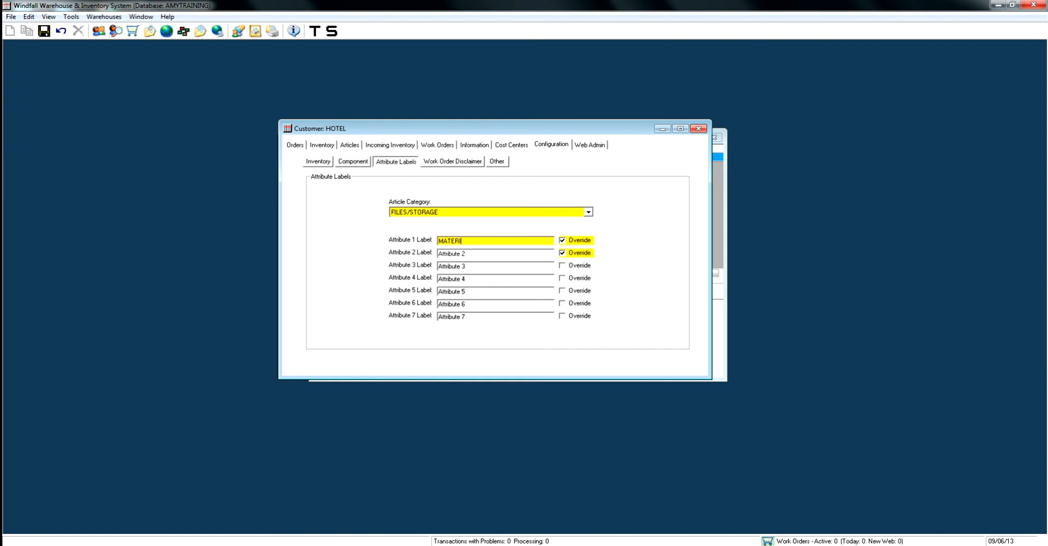
type("AL")
key("Tab")
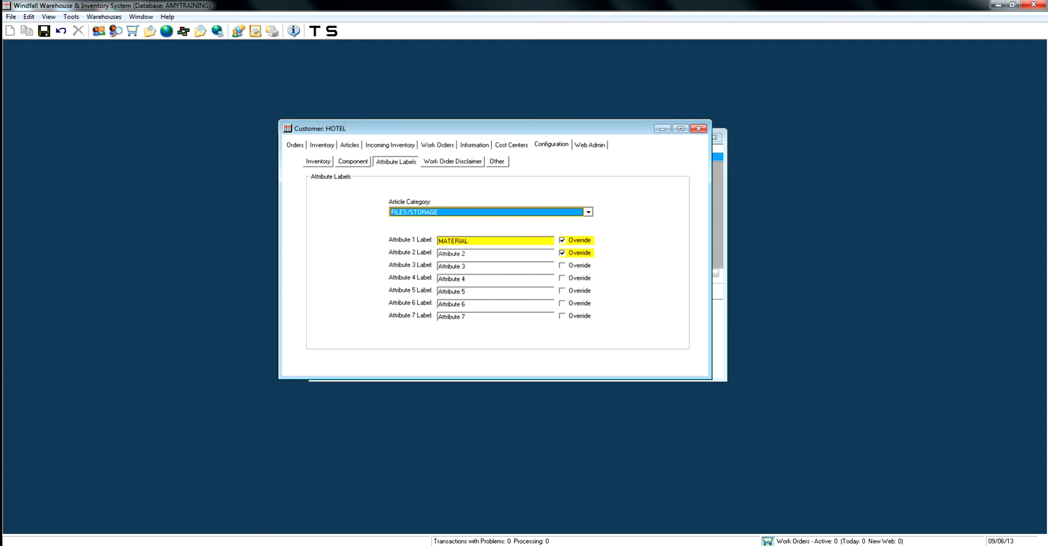
left_click_drag(468, 253, 438, 253)
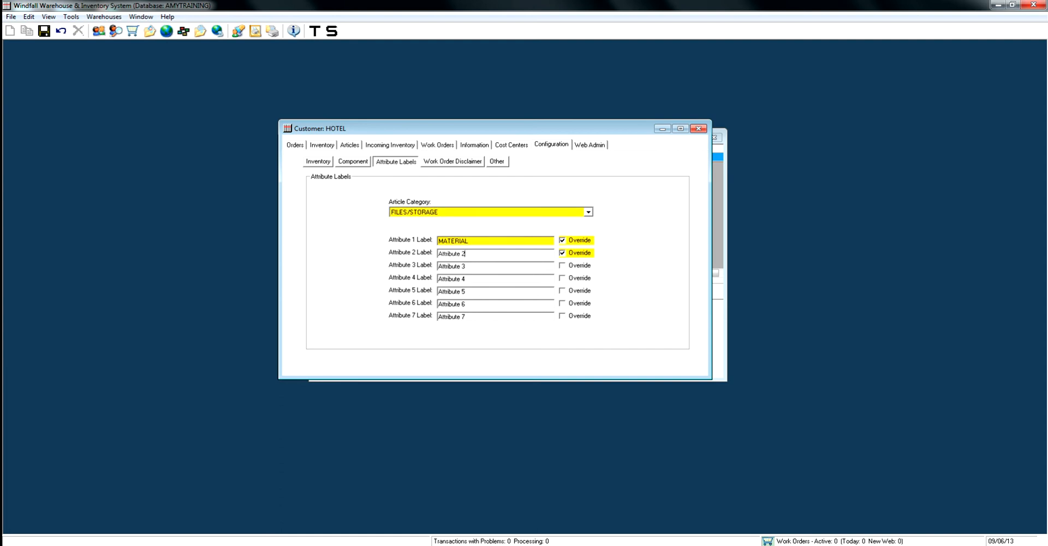
type("COLOR")
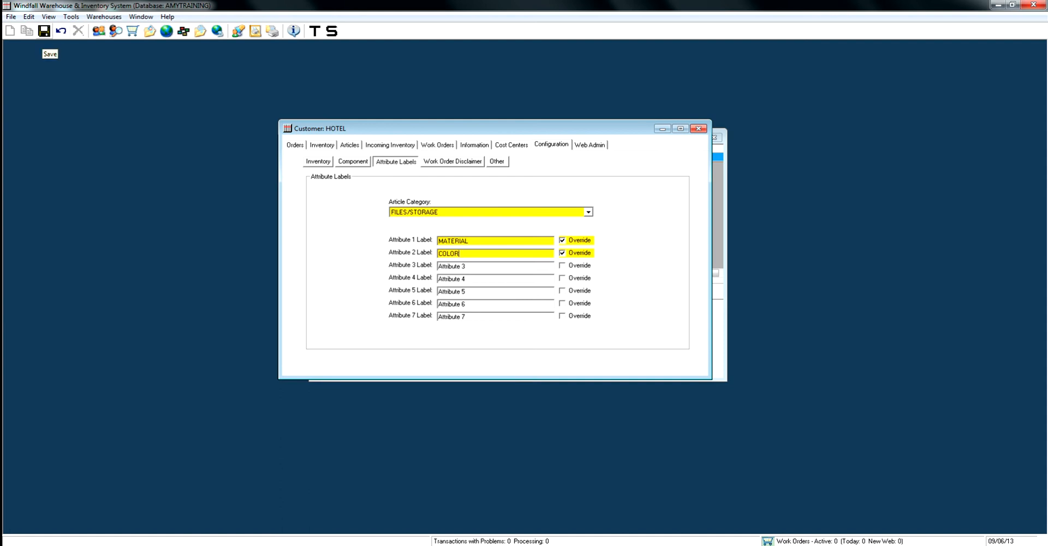
left_click(44, 31)
left_click(349, 145)
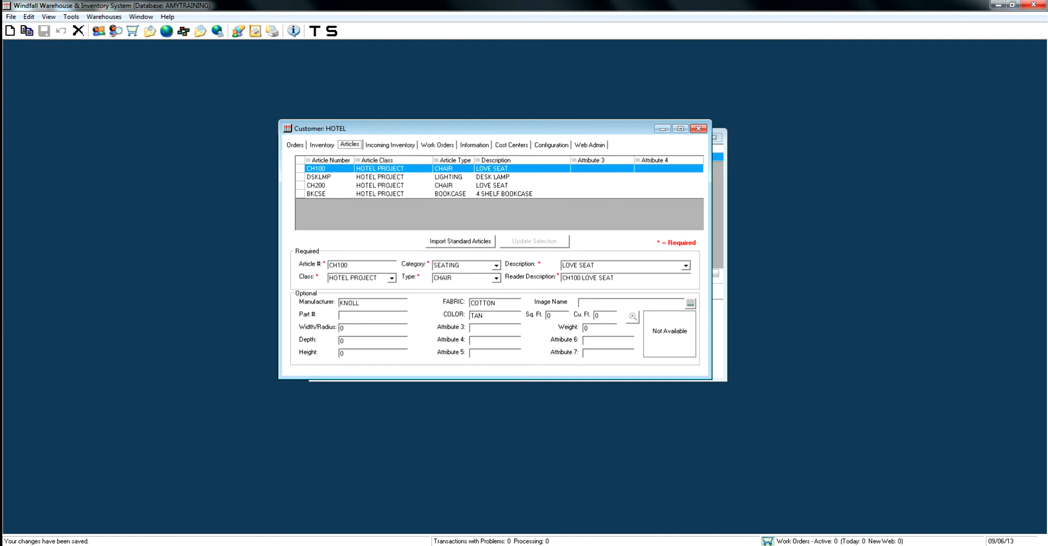
left_click(338, 194)
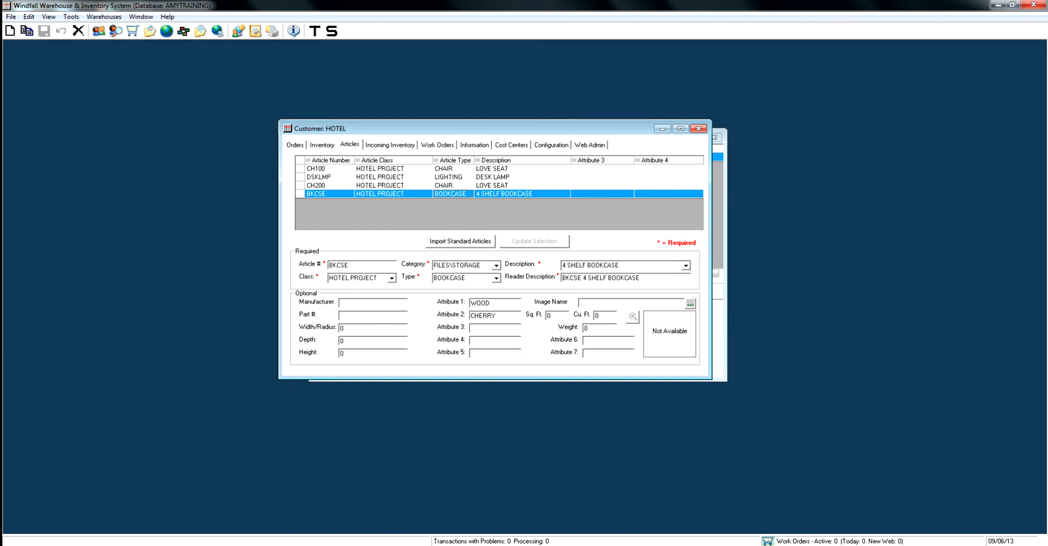
Enable label overrides for attributes 1 and 2 of the FILES\STORAGE article category, spelled with a backslash.
left_click(551, 145)
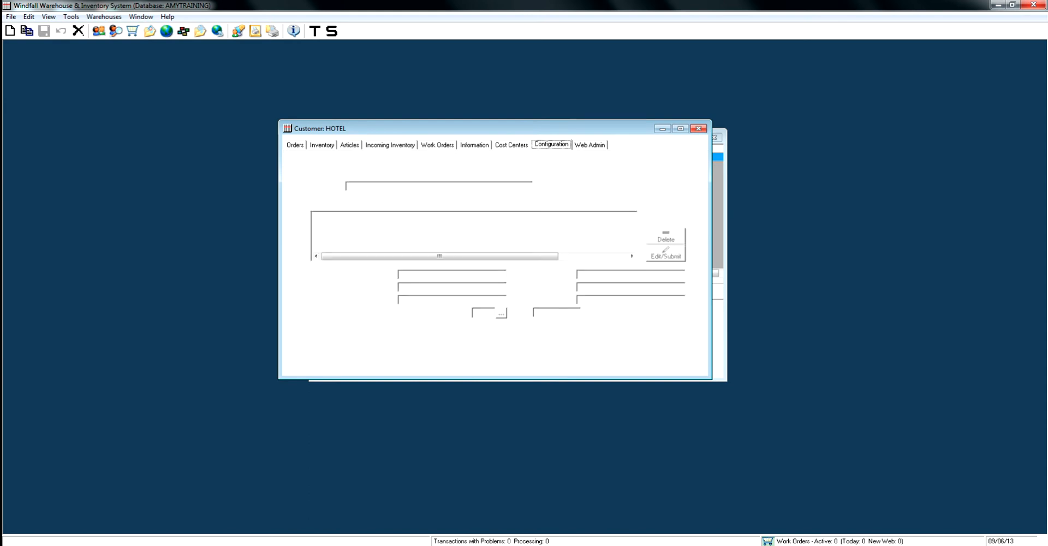
left_click(396, 161)
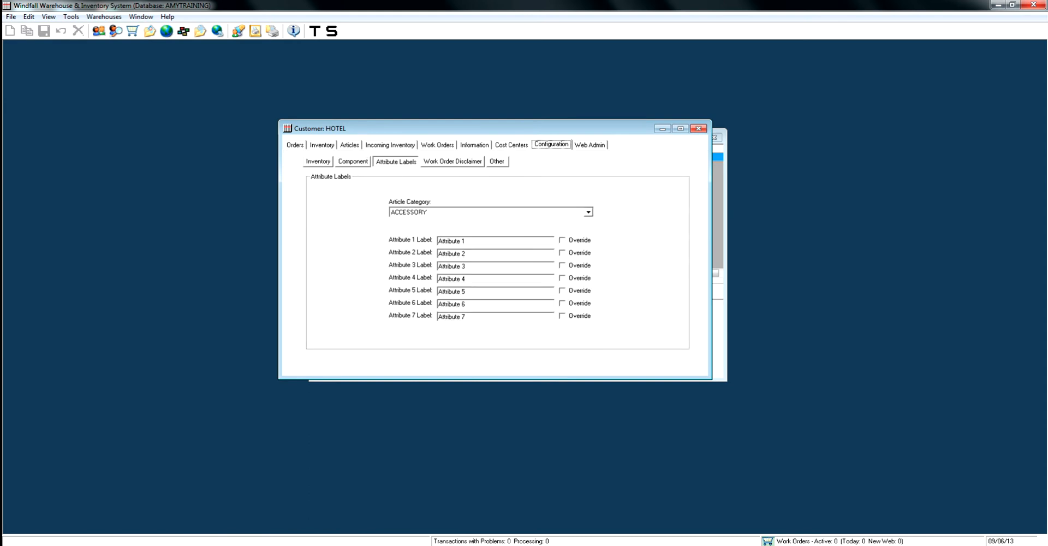
left_click(588, 212)
scroll(491, 245, "down", 5)
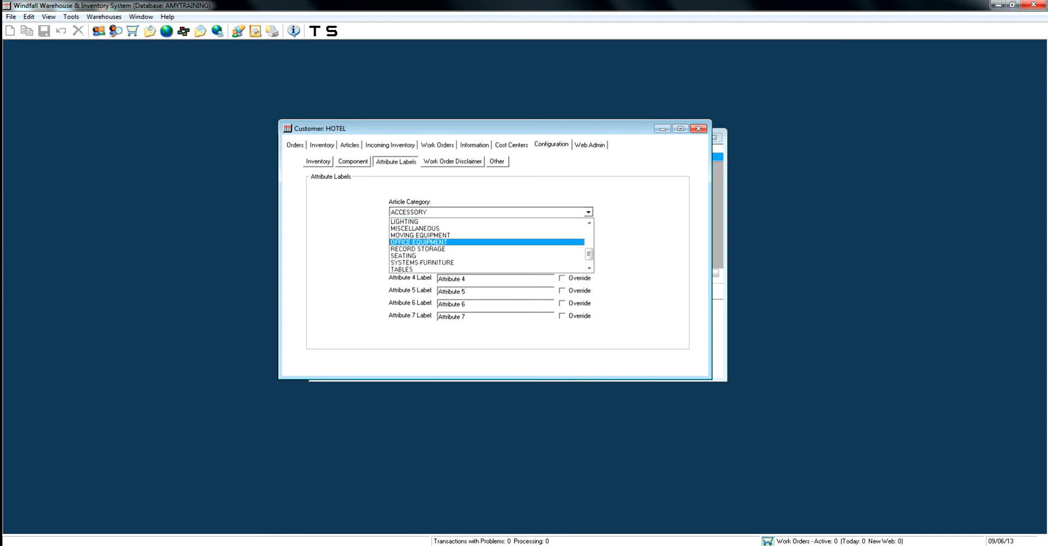
scroll(491, 246, "up", 1)
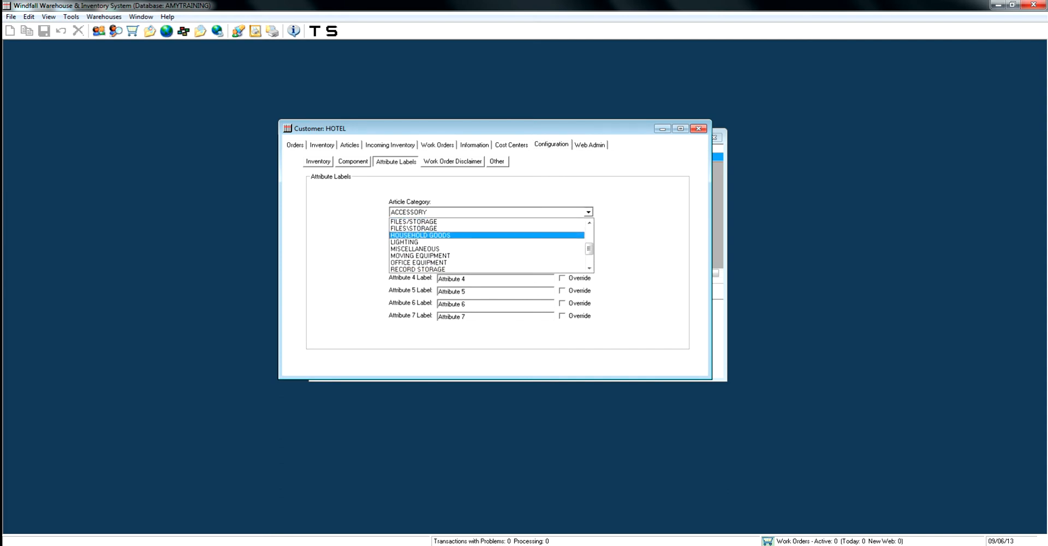
left_click(420, 228)
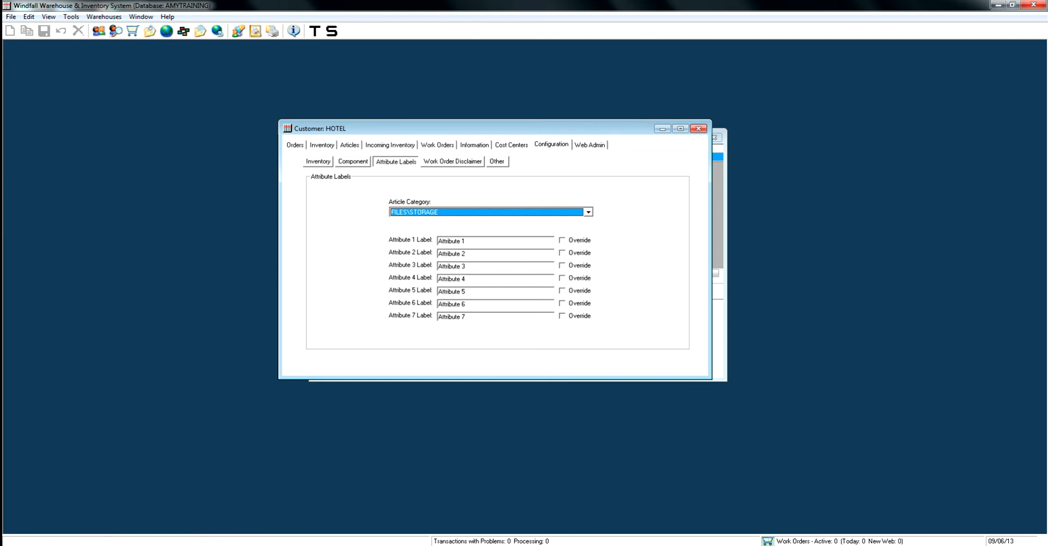
left_click(562, 240)
left_click(562, 253)
Label FILES\STORAGE attribute 1 as MATERIAL and attribute 2 as COLOR, save the labels, and display article BKCSE.
left_click_drag(467, 240, 437, 240)
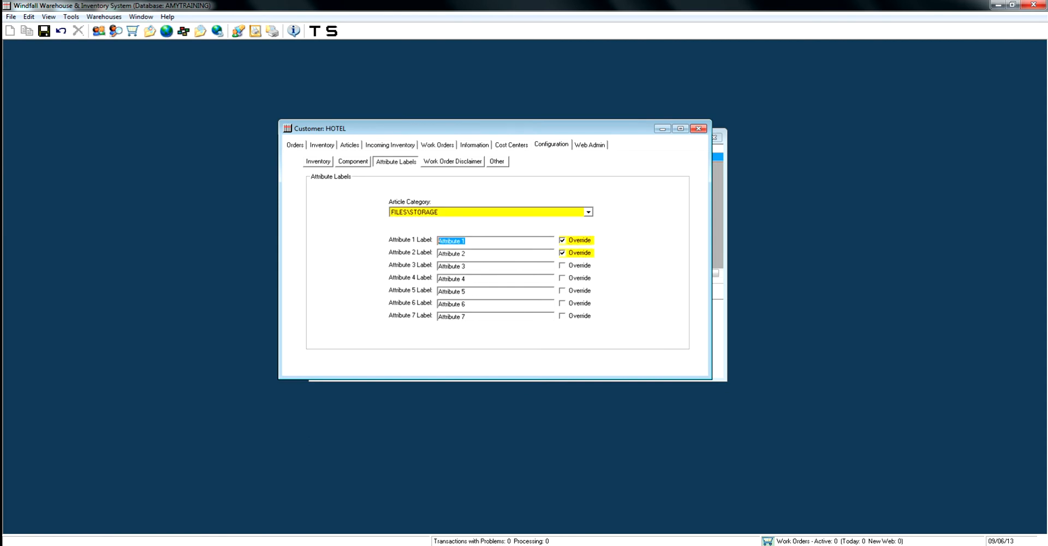
type("MATERE")
key("BackSpace")
key("BackSpace")
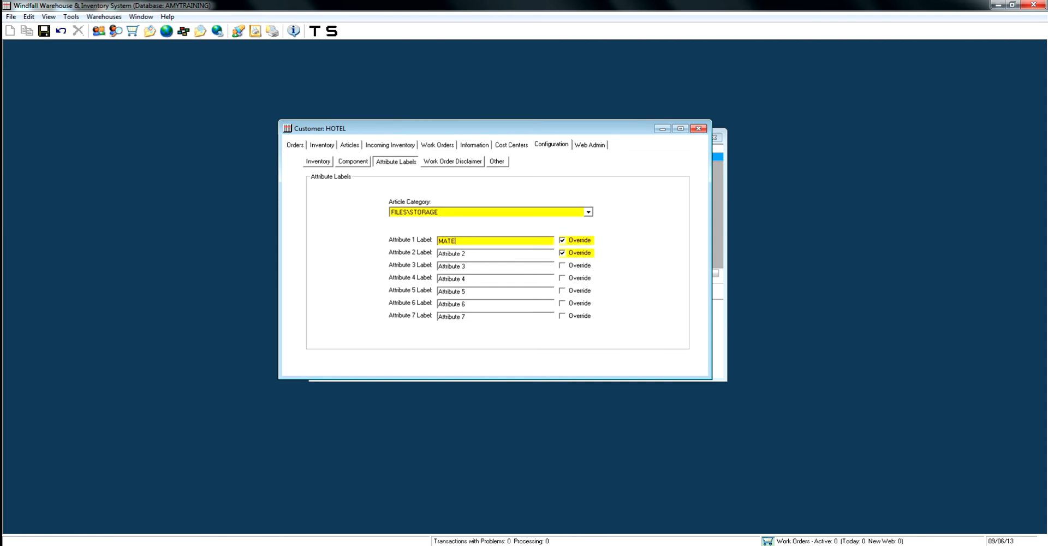
type("RIAL")
key("shift+Tab")
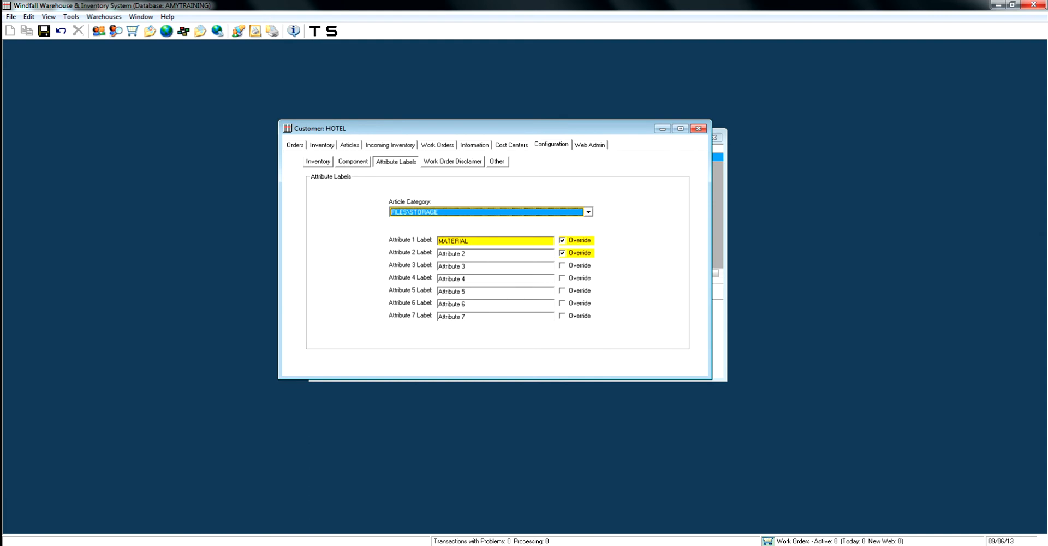
left_click_drag(468, 254, 437, 253)
type("COLOR")
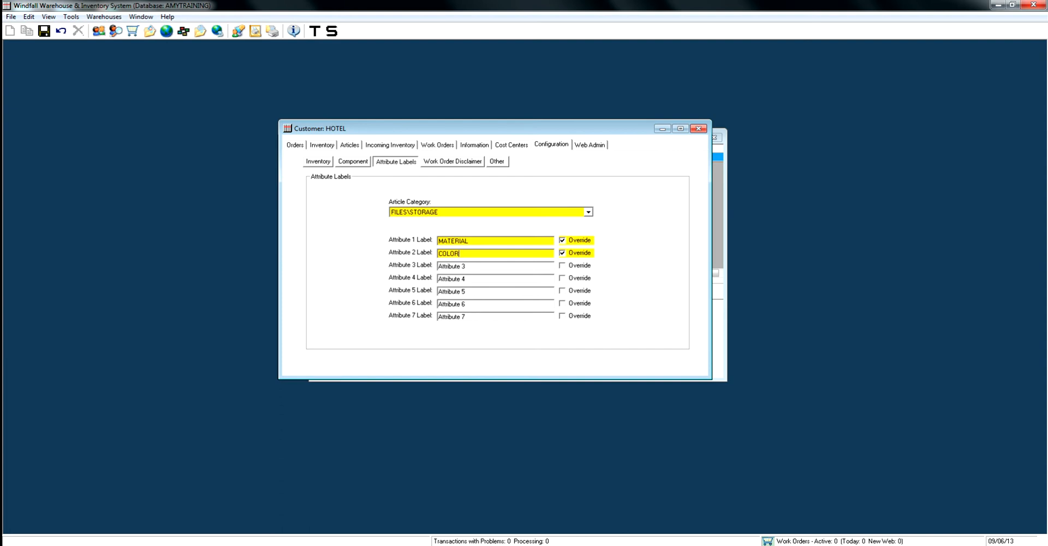
key("ctrl+s")
left_click(349, 144)
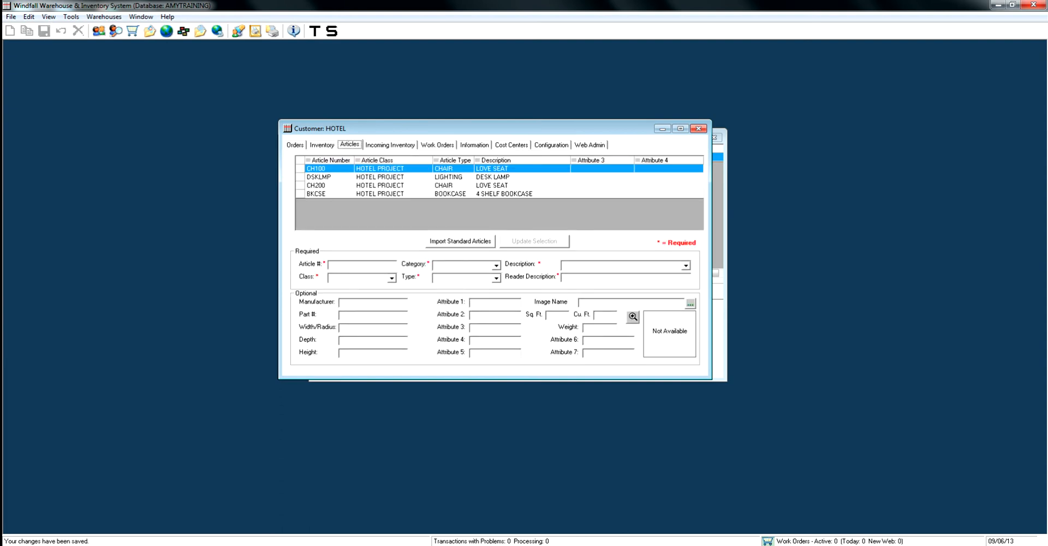
left_click(349, 194)
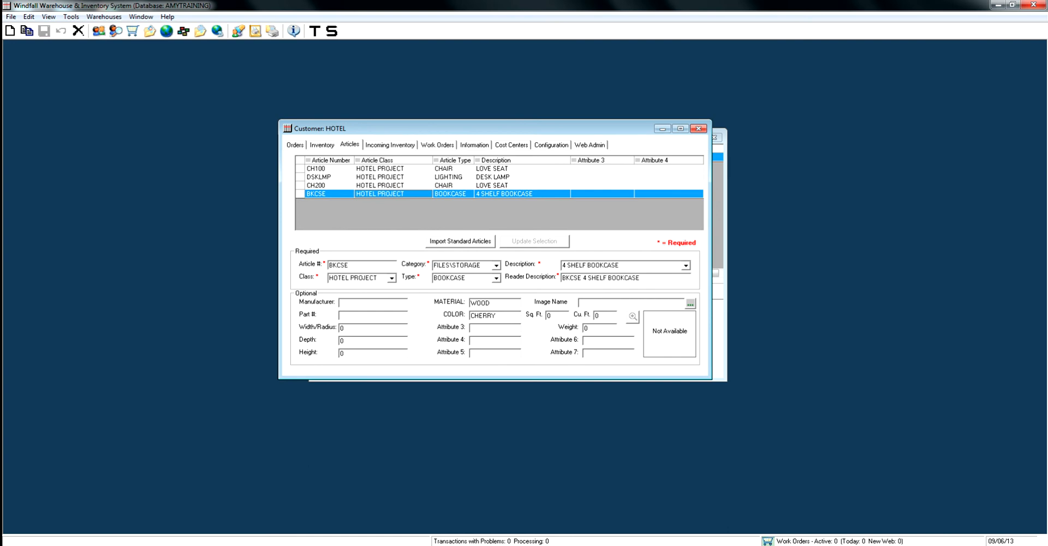
View the standard articles available for import without importing any, and open the Standard Article Maintenance window.
left_click(460, 241)
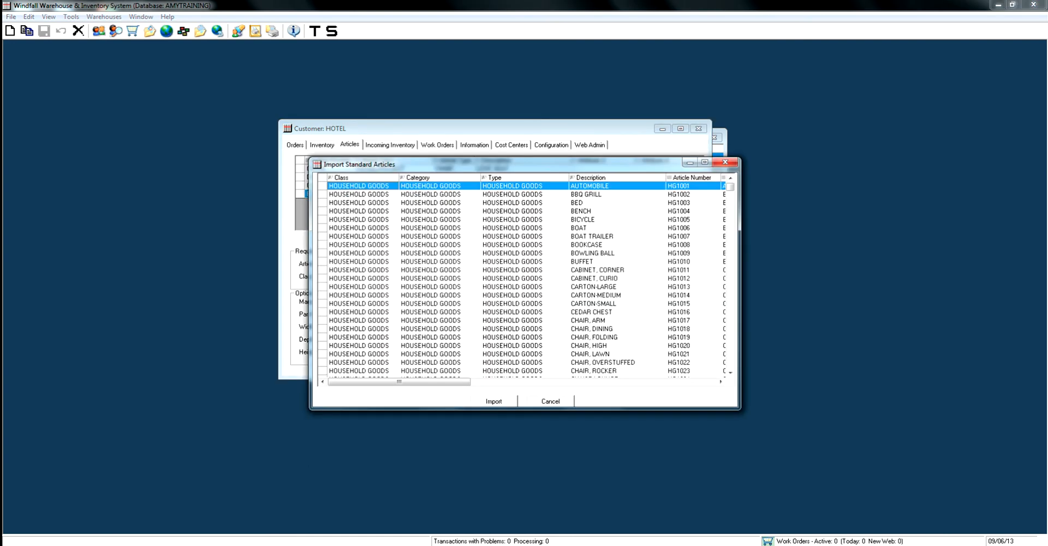
left_click(550, 401)
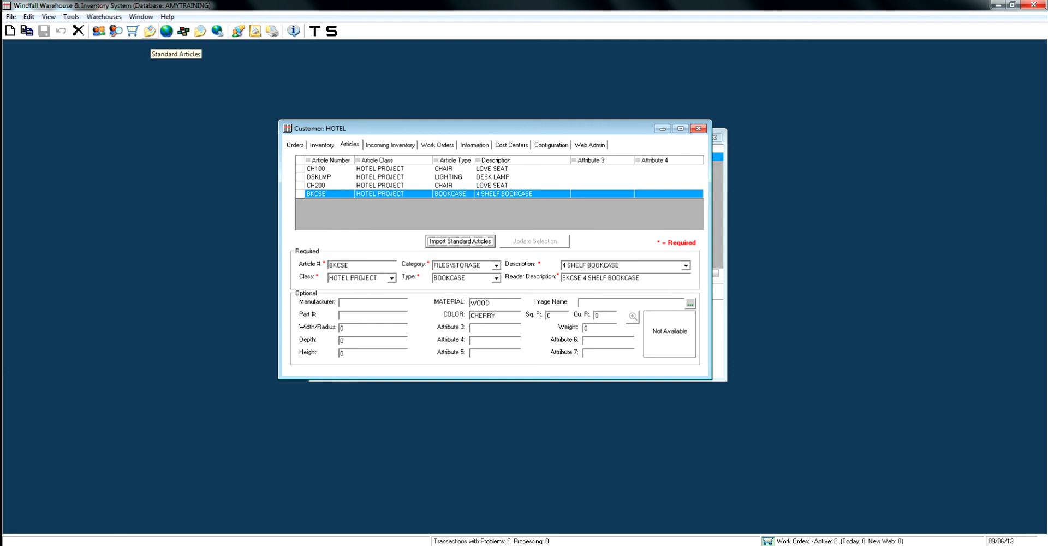
left_click(149, 31)
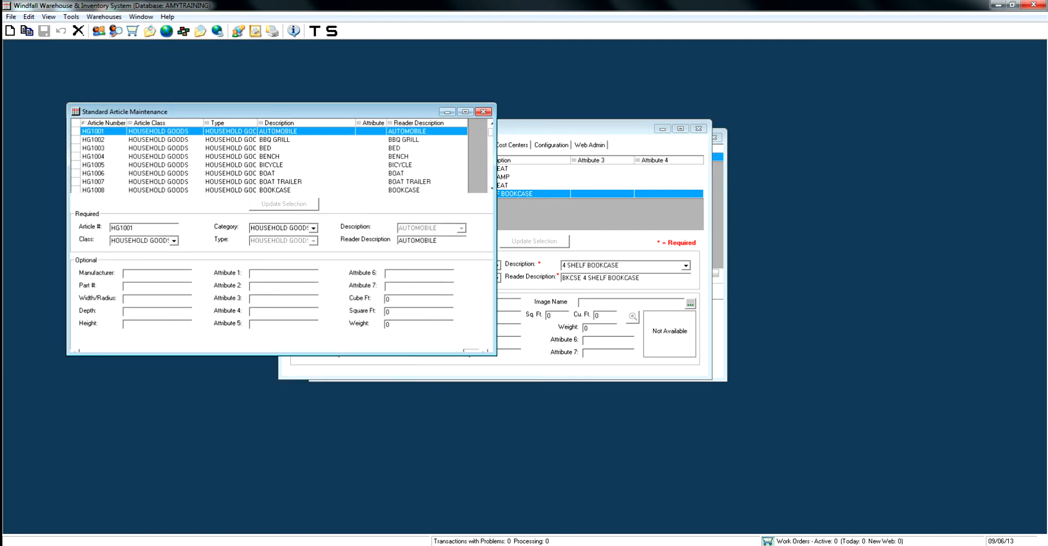
left_click_drag(229, 111, 519, 226)
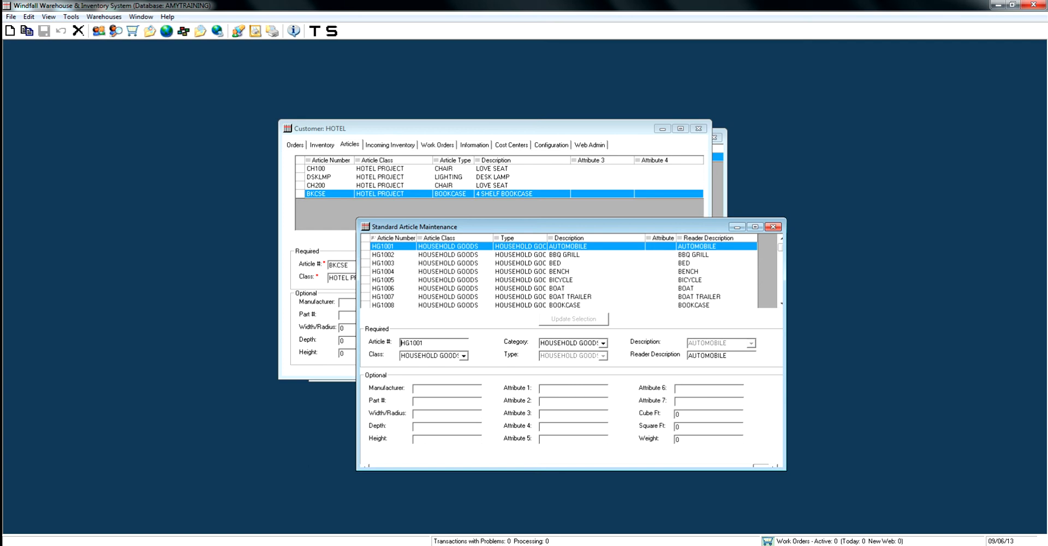
Browse the household goods entries BOAT and BICYCLE in the standard articles list, and close Standard Article Maintenance.
left_click(448, 254)
left_click(448, 289)
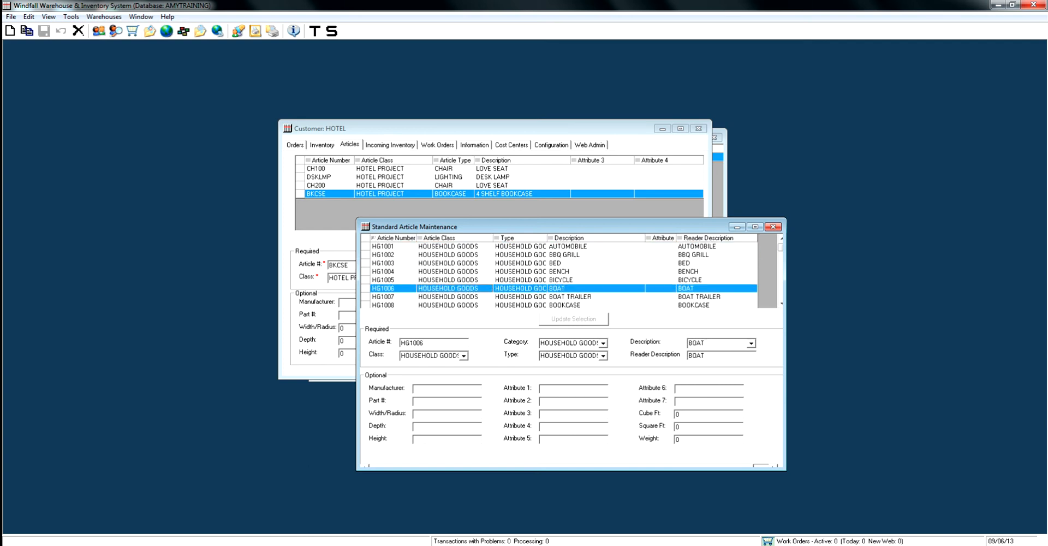
left_click(449, 280)
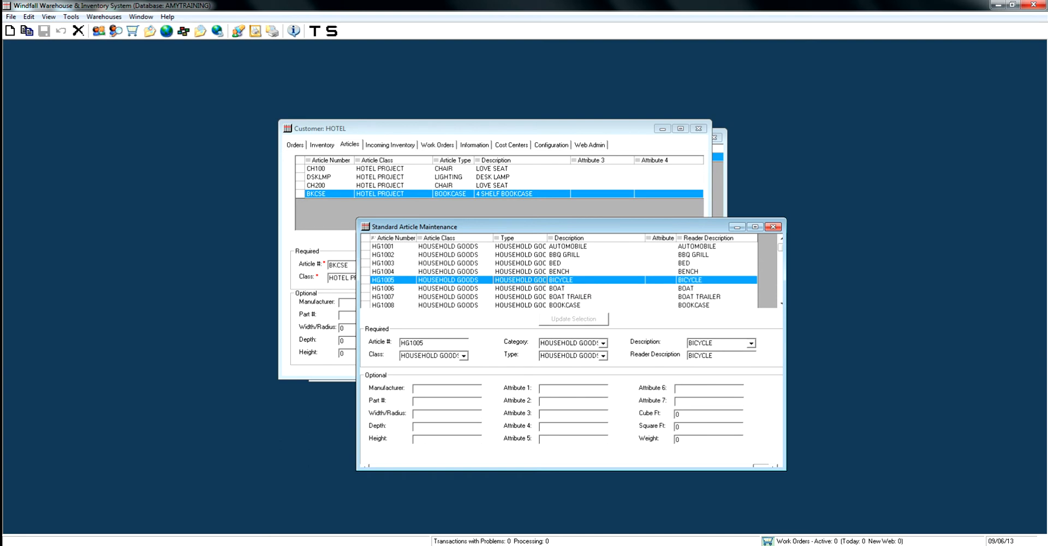
left_click(773, 227)
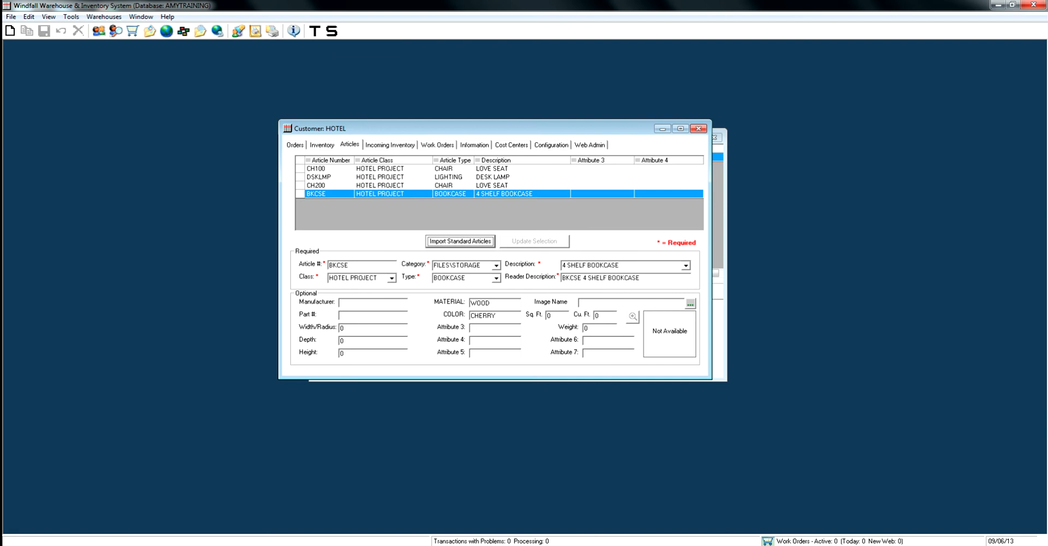
Import standard articles HG1016, WCHR-EXC, WSOF-2ST, WSOF-3ST and WSOF-SEC for the customer, and save them, applying the changes to corresponding inventory items.
left_click(460, 240)
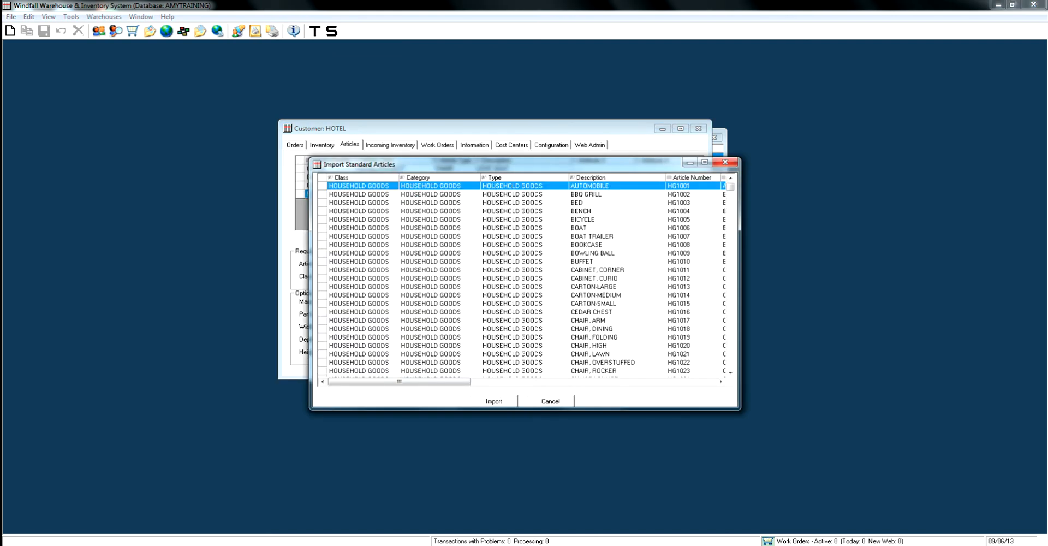
left_click(512, 253)
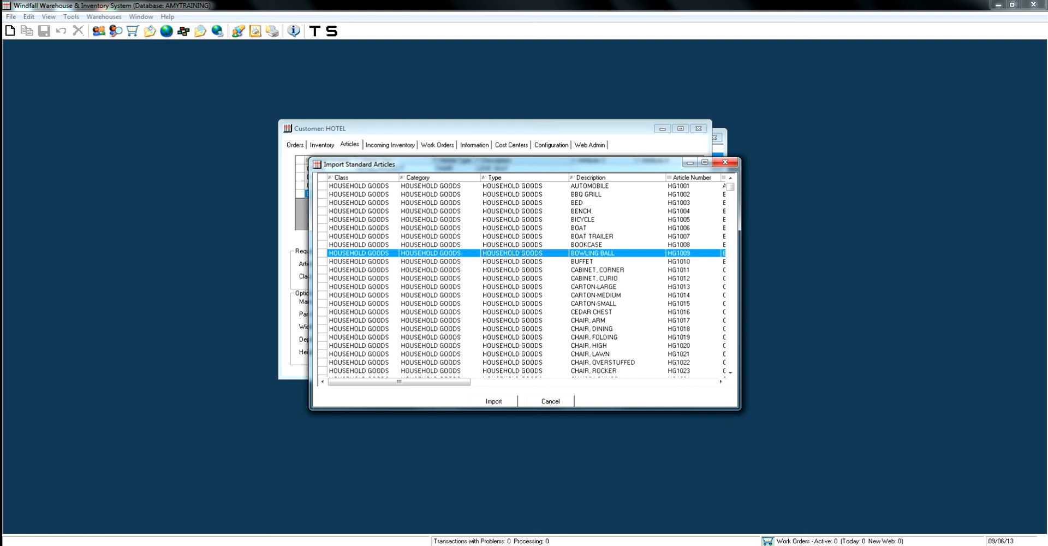
left_click(512, 262)
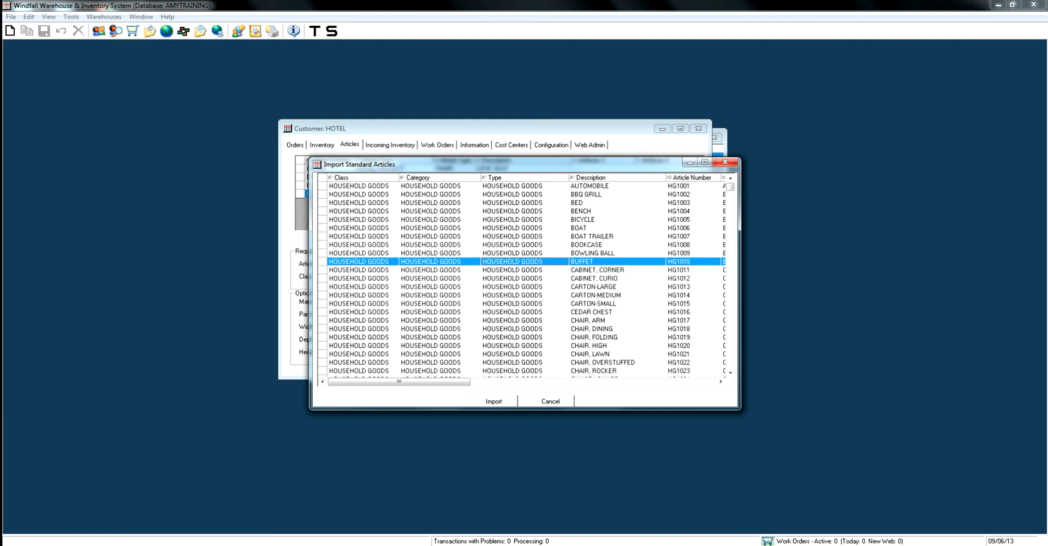
left_click(512, 311)
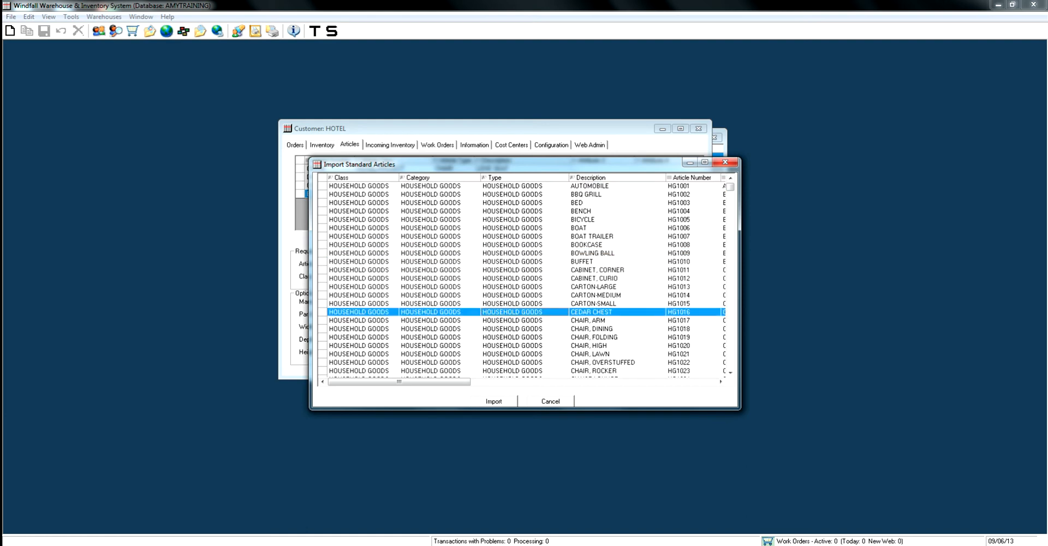
left_click_drag(730, 186, 730, 358)
left_click(580, 211)
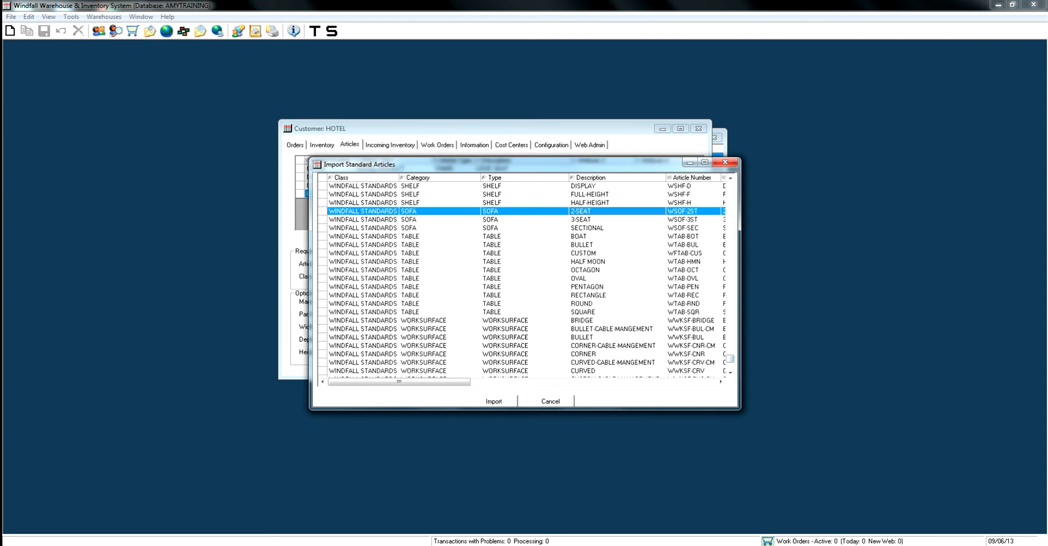
key("shift+Down")
key("shift+Down")
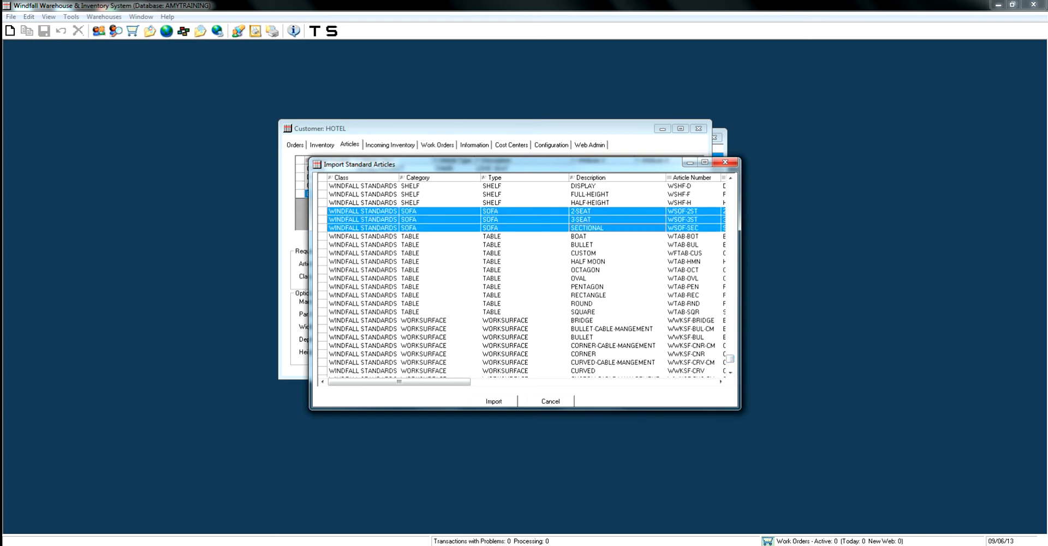
left_click_drag(730, 359, 730, 315)
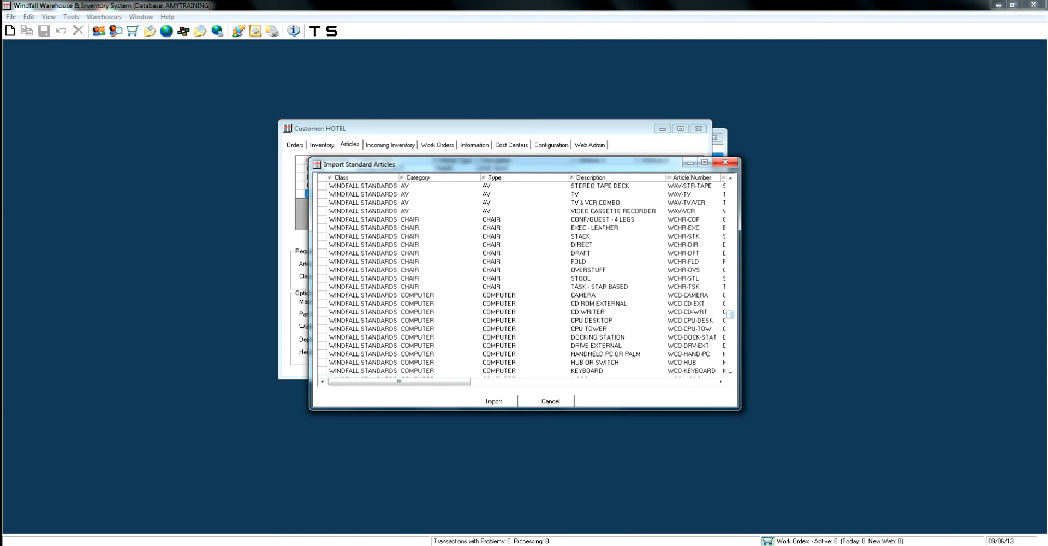
left_click(594, 228)
left_click(494, 401)
left_click_drag(699, 182, 699, 196)
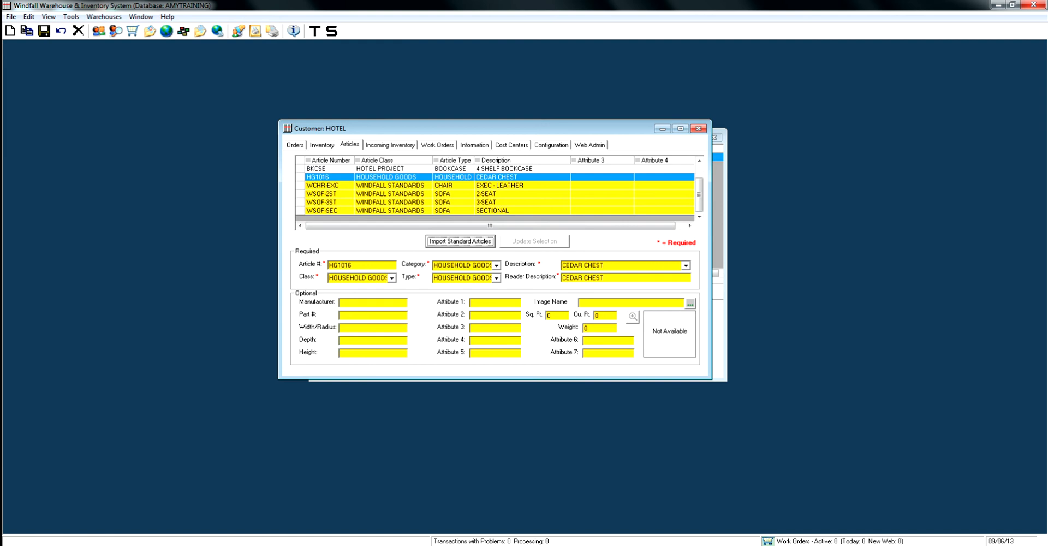
left_click(43, 31)
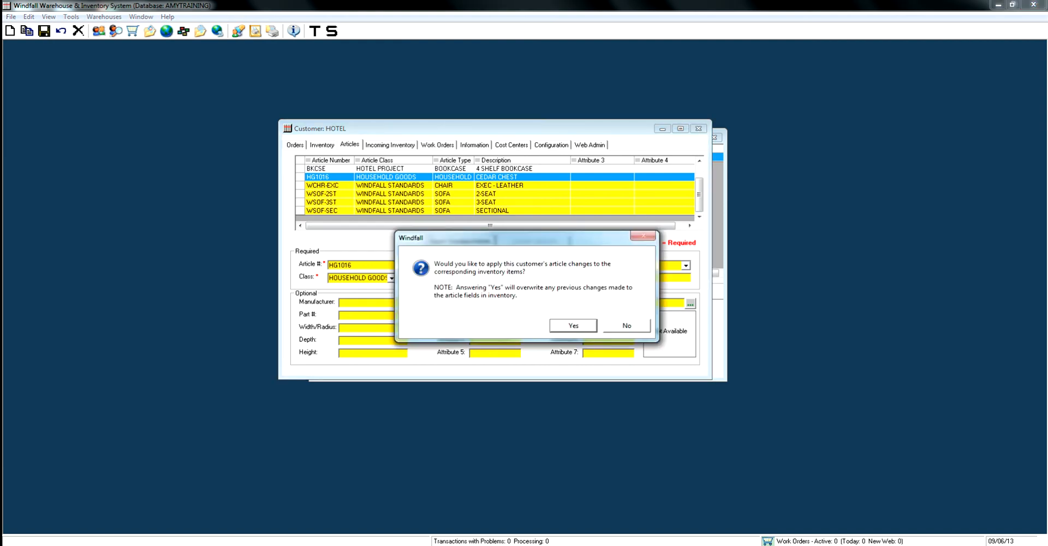
left_click(573, 325)
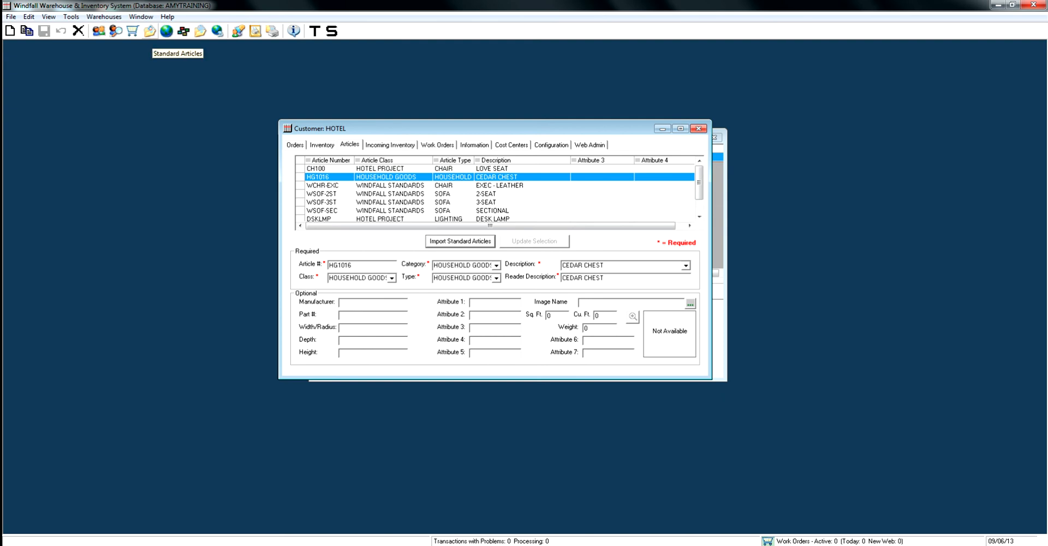
View the Standard Article Maintenance window over the customer record without changing any article, and close it.
left_click(150, 31)
left_click_drag(480, 227, 405, 136)
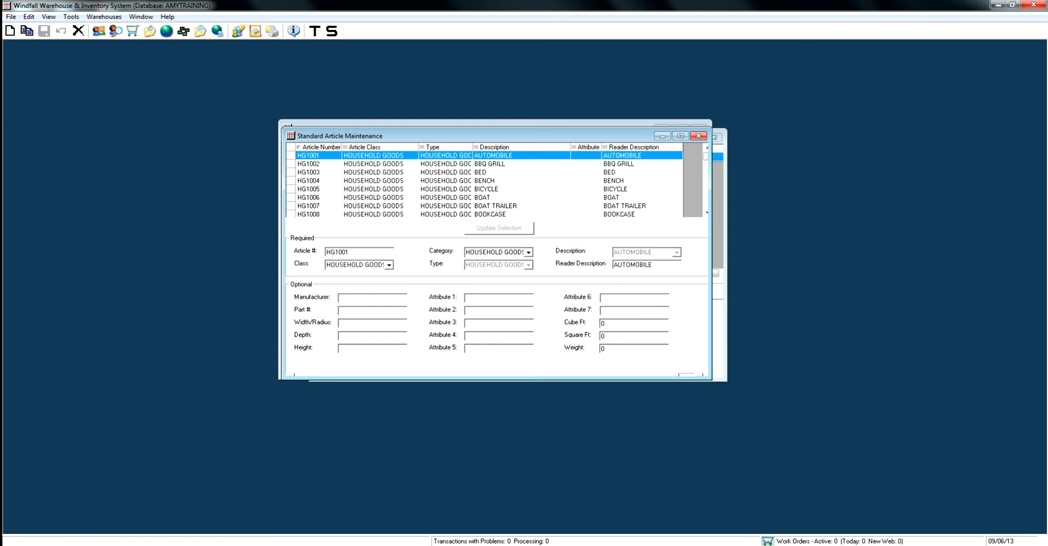
left_click(697, 135)
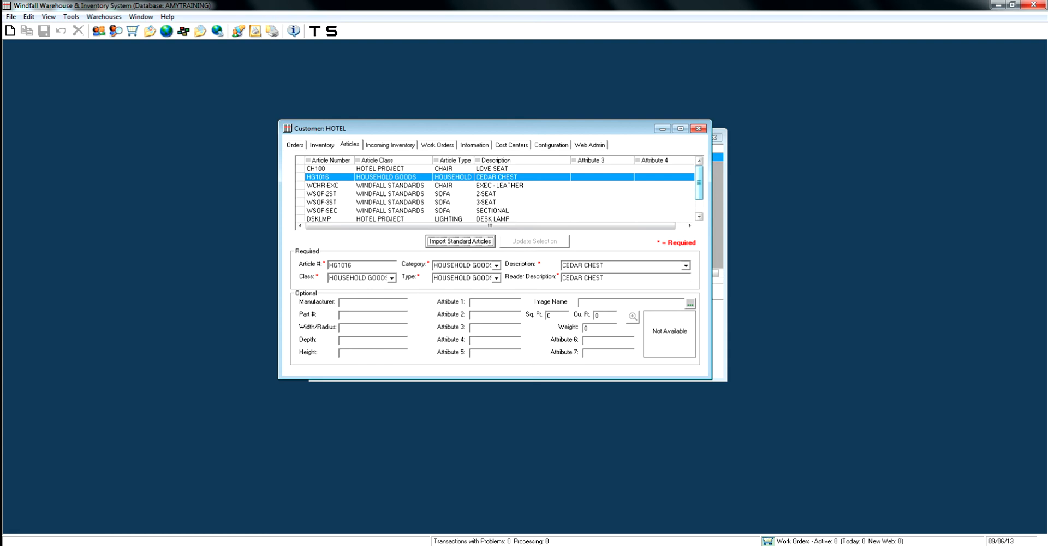
Hide the Attribute 3 column in the HOTEL customer's articles list.
left_click(486, 194)
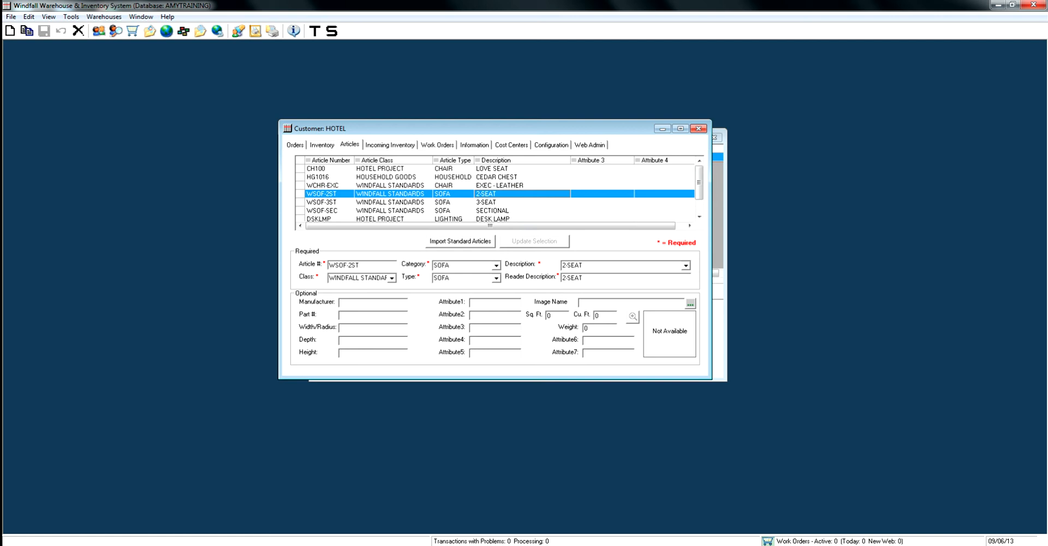
right_click(543, 191)
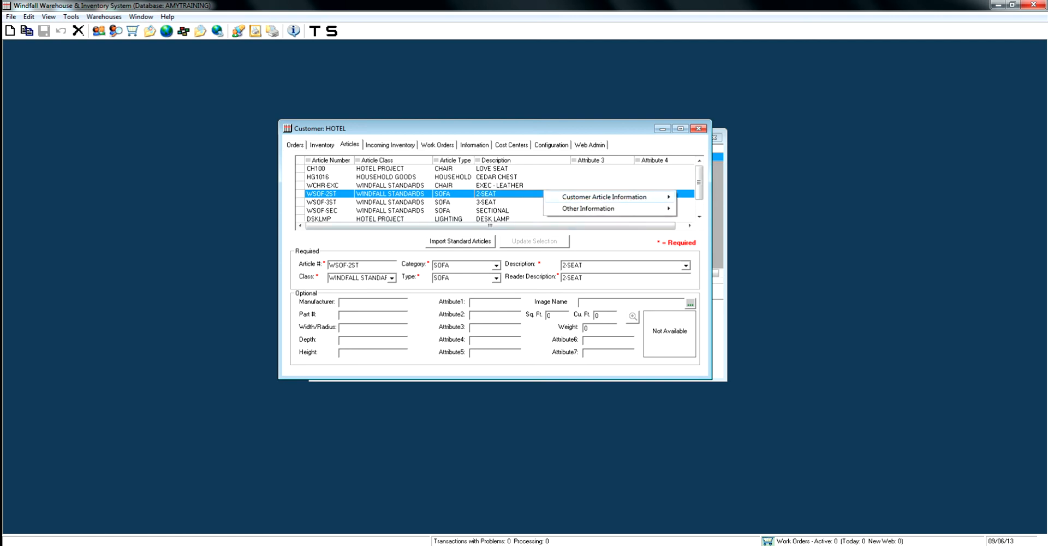
mouse_move(604, 197)
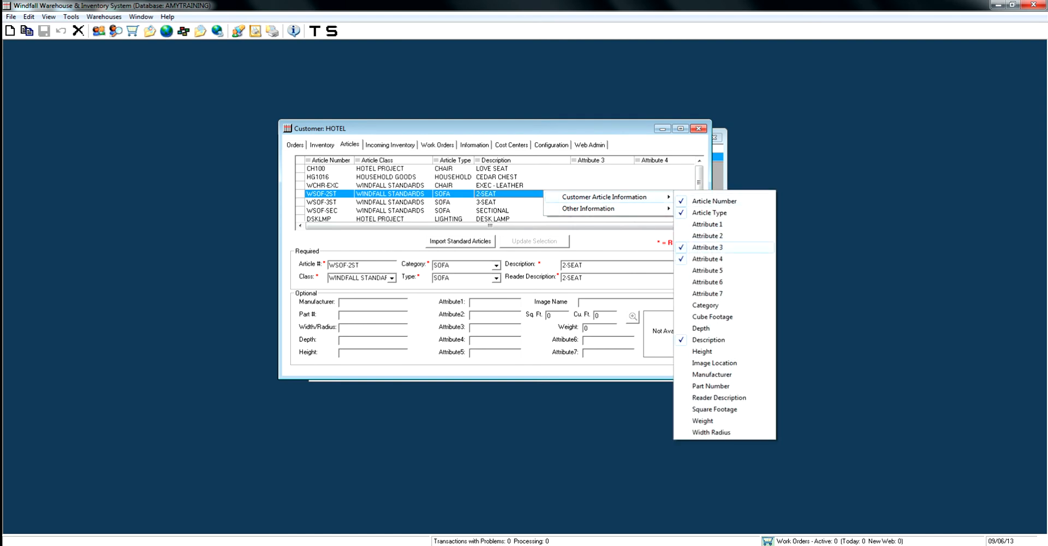
left_click(707, 247)
Show the Attribute 1 column directly before Attribute 4 in the articles list, and sort the list by article number.
right_click(635, 210)
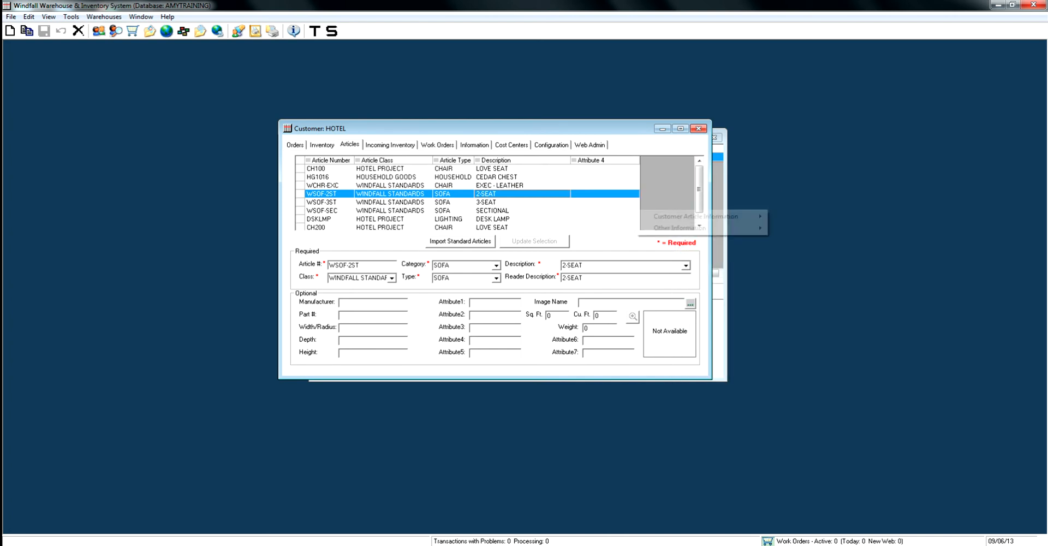
mouse_move(696, 216)
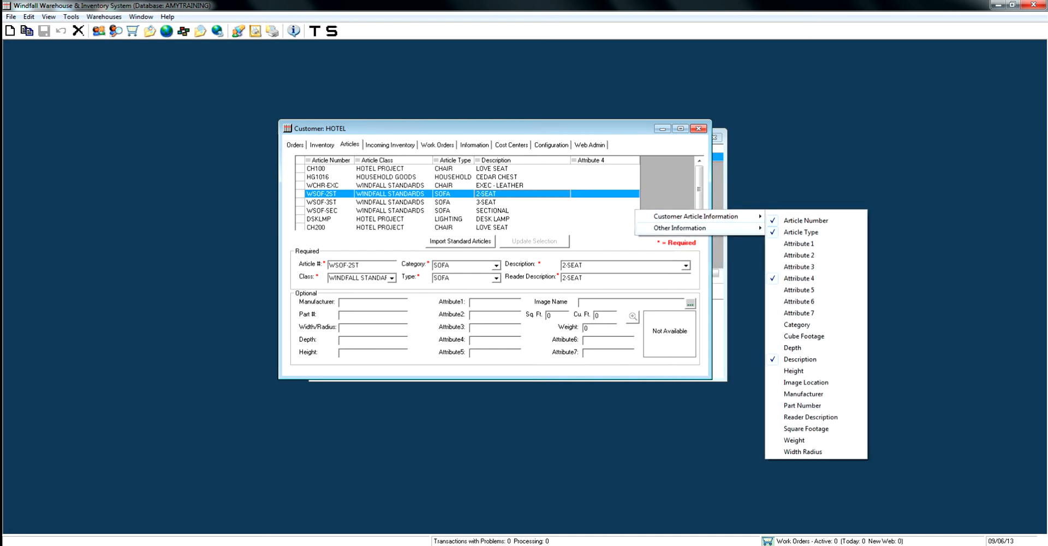
left_click(798, 243)
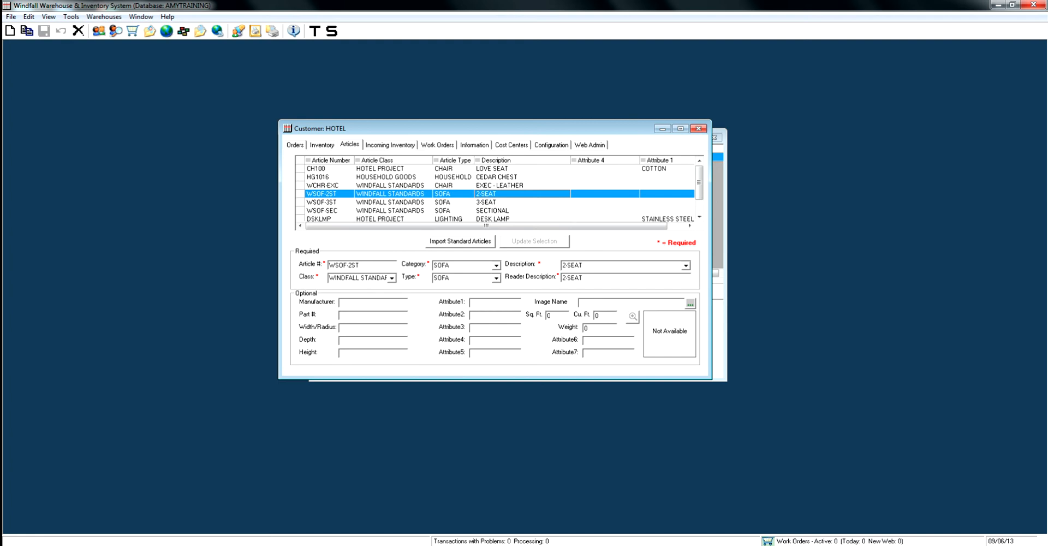
left_click_drag(660, 160, 600, 160)
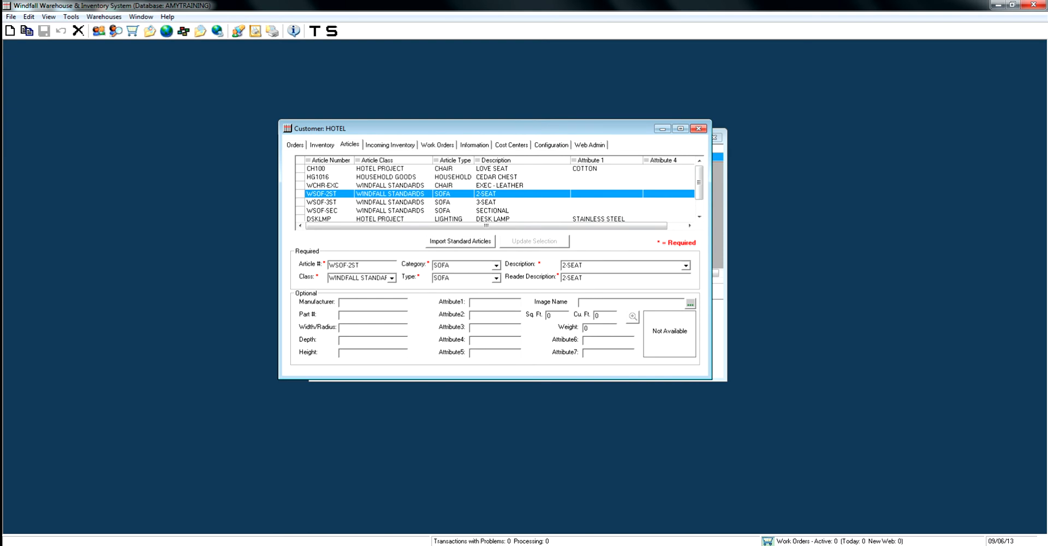
left_click(330, 160)
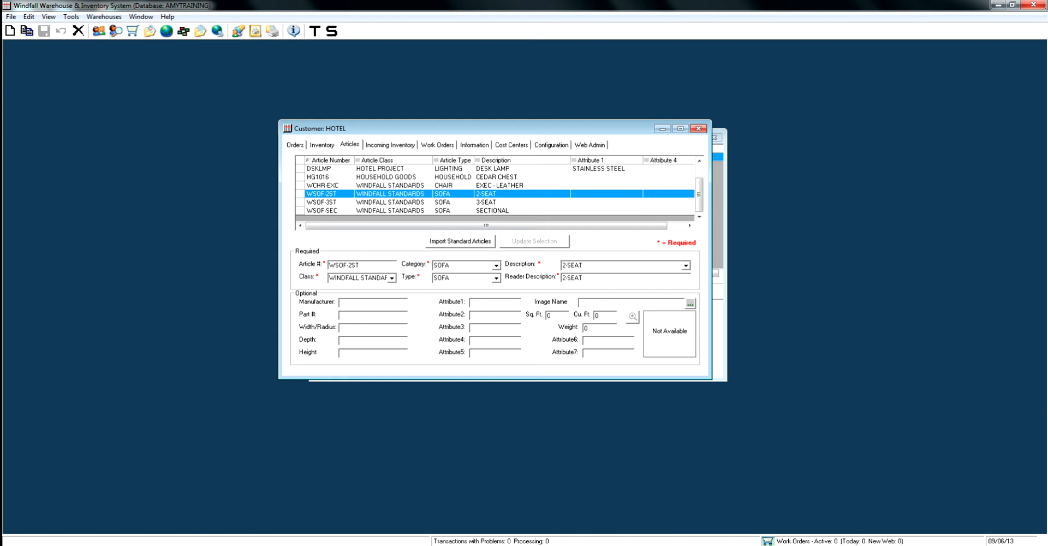
Enable the customer's inventory scanner prompts for Description, Width/Radius, Depth, Height, Manufacturer, Image and Serial #.
left_click(551, 144)
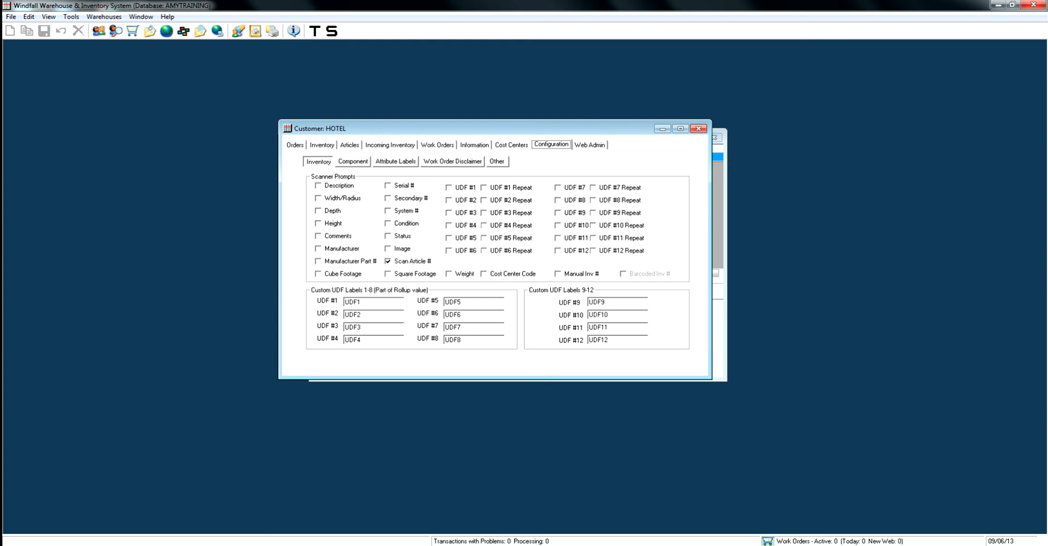
left_click(318, 185)
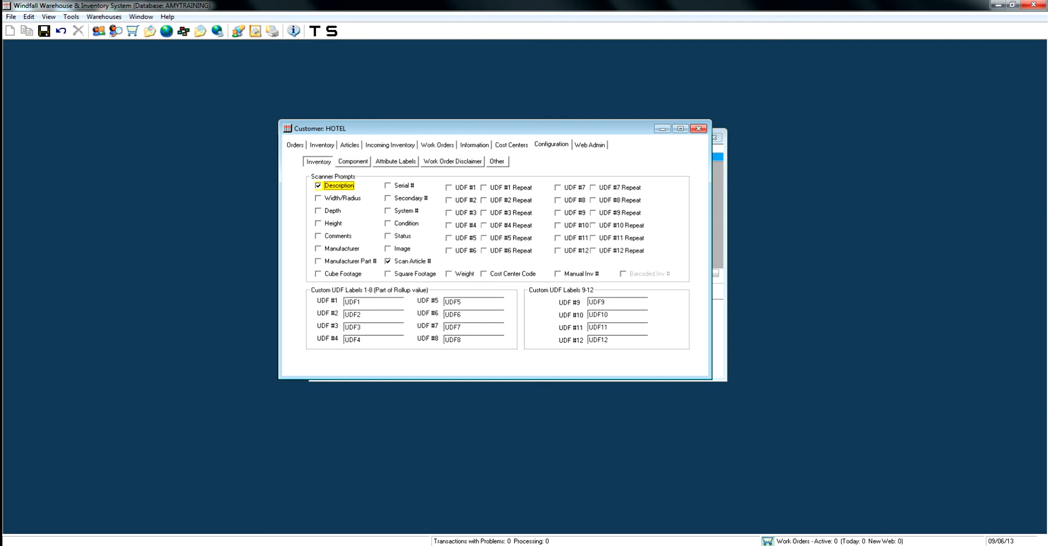
left_click(318, 198)
left_click(318, 210)
left_click(318, 223)
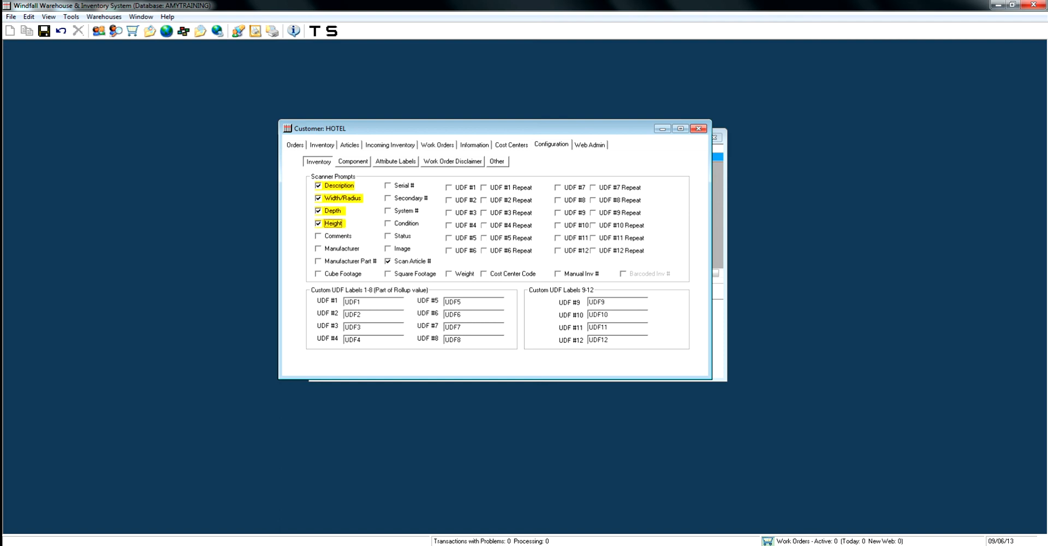
left_click(318, 248)
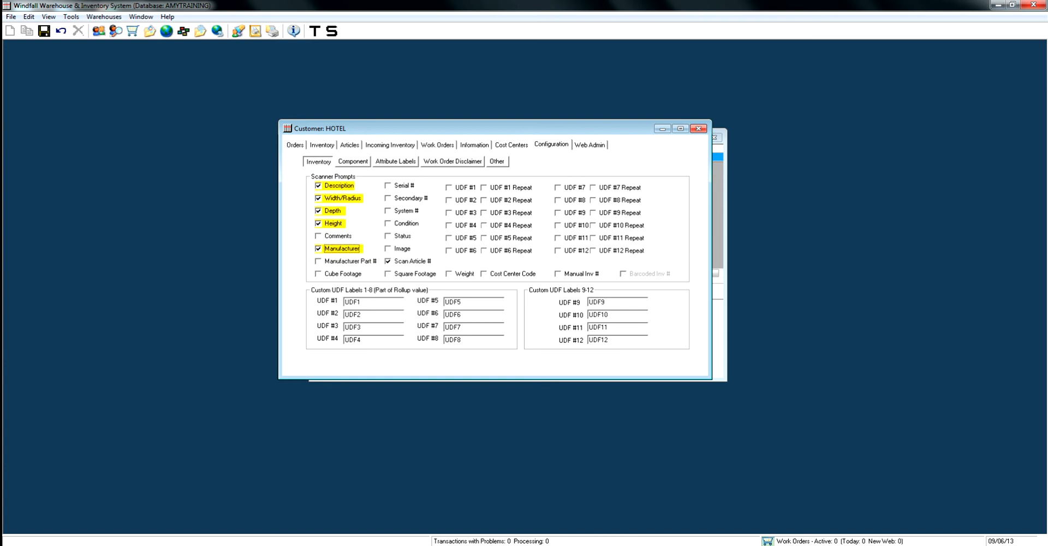
left_click(387, 248)
left_click(387, 185)
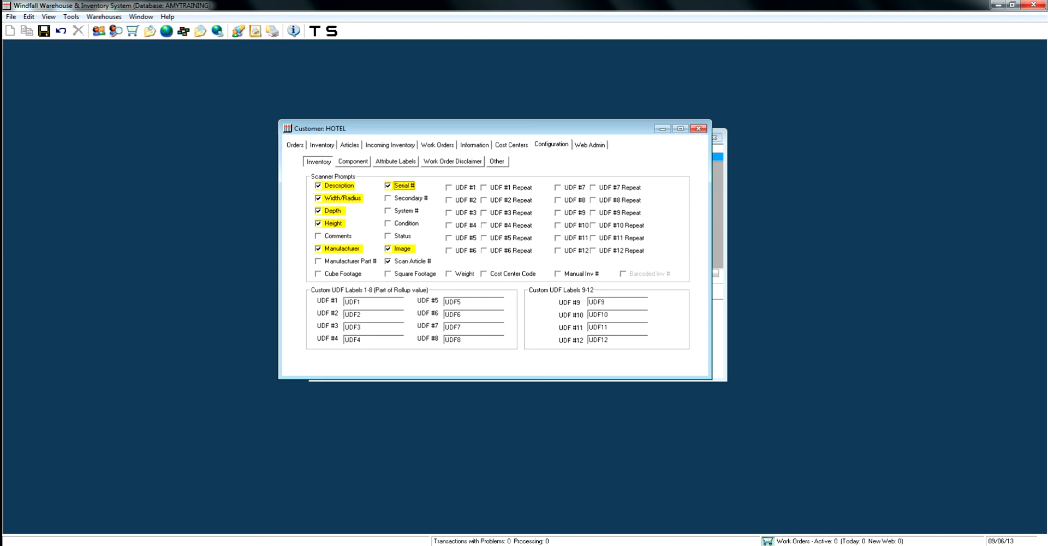
Label custom field UDF #1 as PO # and enable its scanner prompt and its repeat option.
double_click(352, 302)
type("PO")
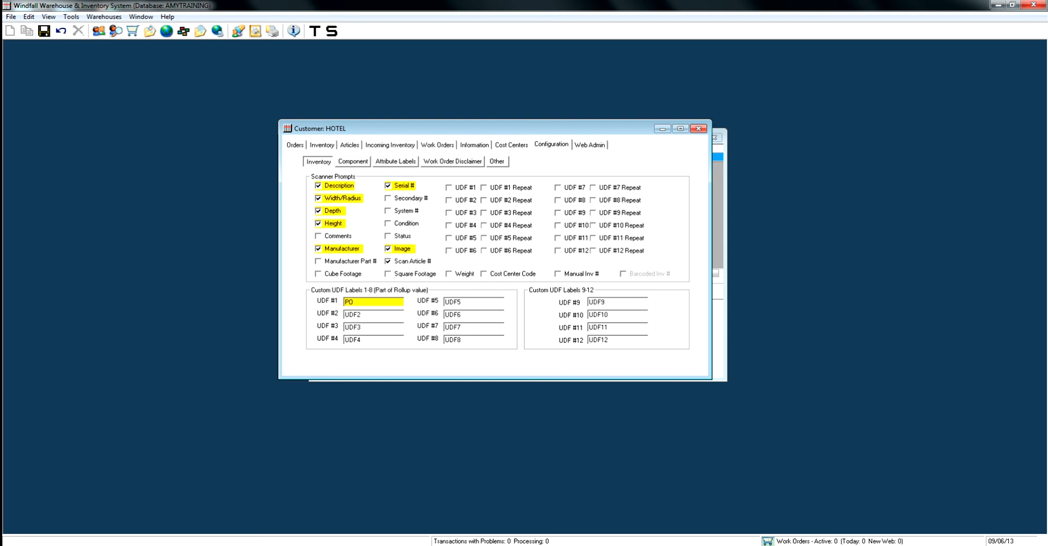
type(" #")
left_click(449, 187)
left_click(484, 188)
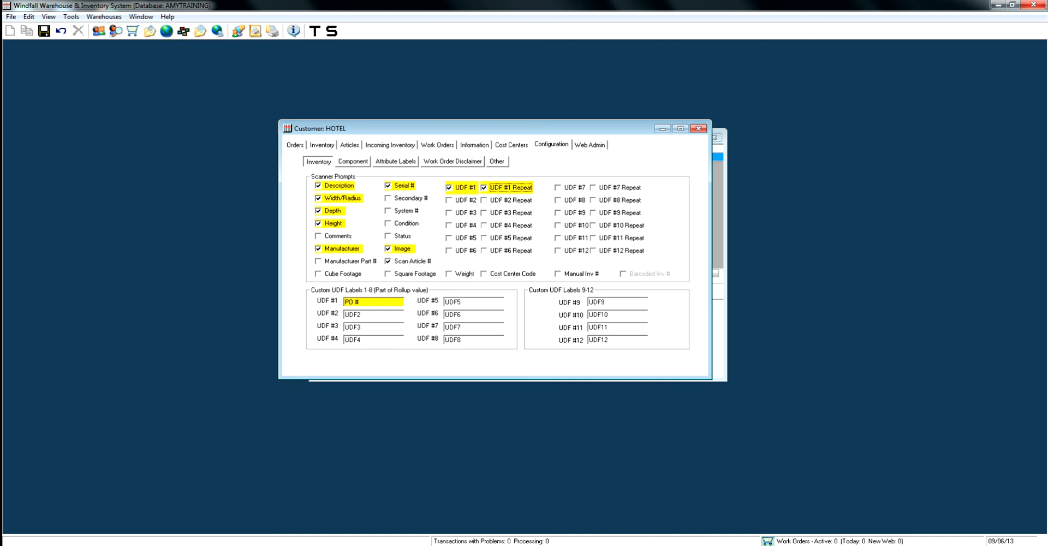
Disable the scanner prompts for Description, Width/Radius, Depth, Height, Manufacturer and Serial #, and enable the Condition prompt.
left_click(319, 186)
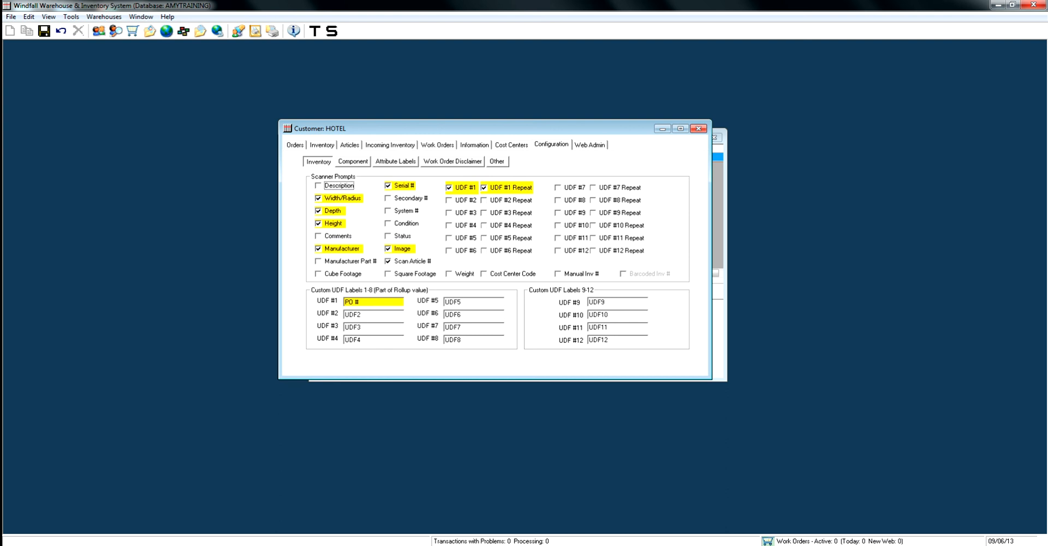
left_click(319, 198)
left_click(319, 211)
left_click(319, 223)
left_click(318, 249)
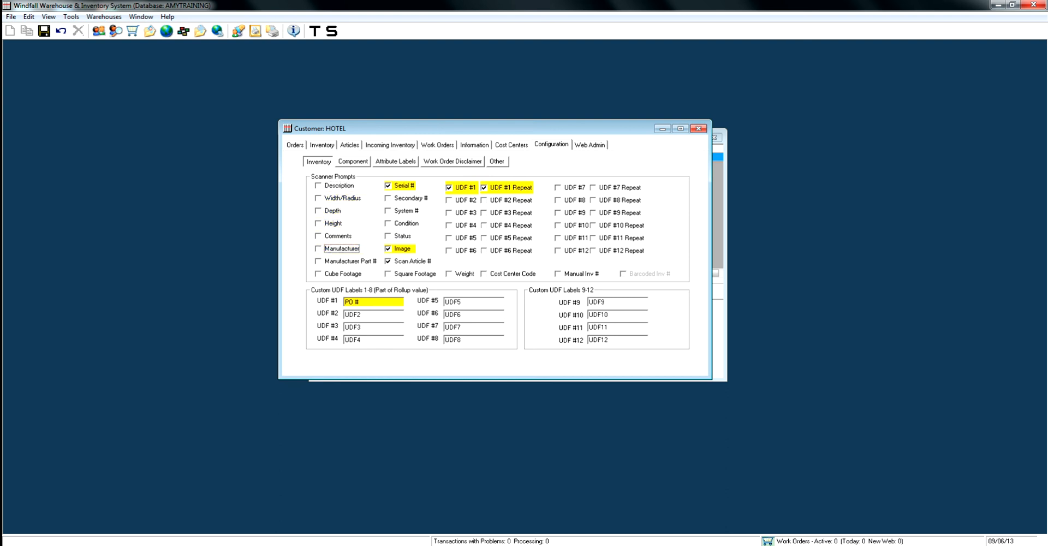
left_click(388, 185)
left_click(388, 223)
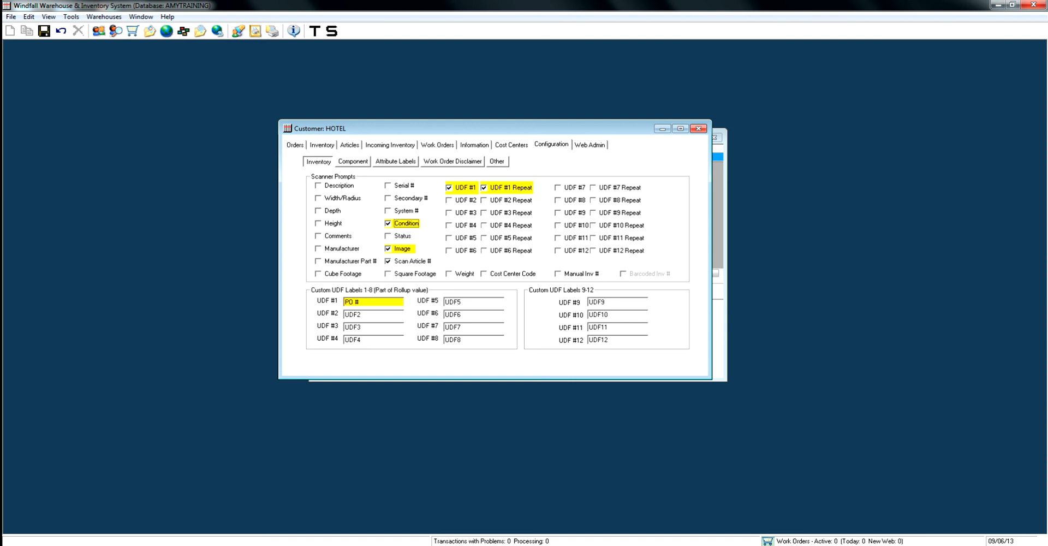
Label custom field UDF #2 as ROOM # and UDF #3 as FLOOR.
double_click(353, 314)
type("ROOM #")
key("Tab")
key("BackSpace")
type("FLOOR")
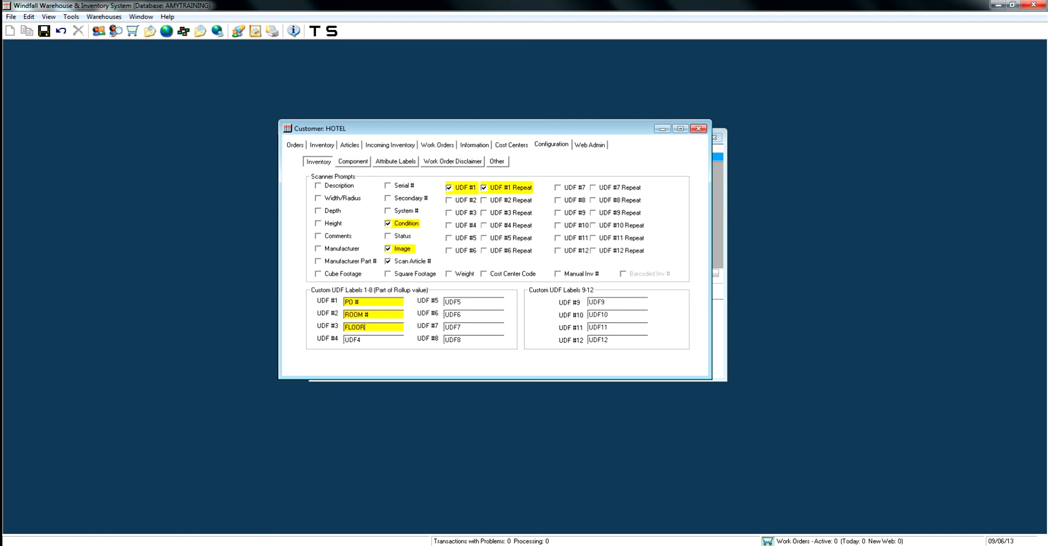
Enable the scanner prompts and repeat options for UDF #2 and UDF #3.
left_click(450, 200)
left_click(449, 212)
left_click(483, 213)
left_click(484, 200)
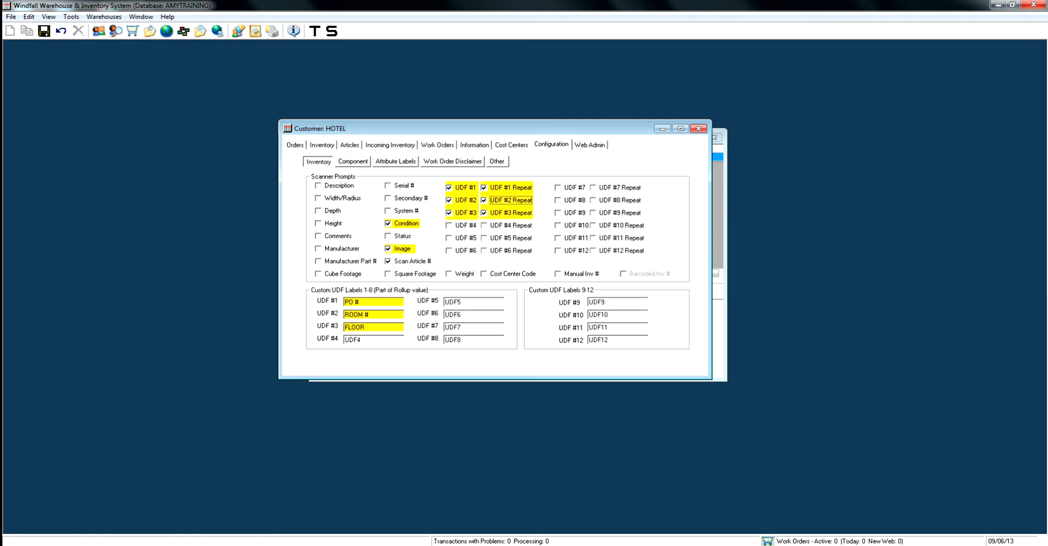
Save the custom UDF and scanner prompt settings, and disable and save the Scan Article # prompt.
left_click(44, 31)
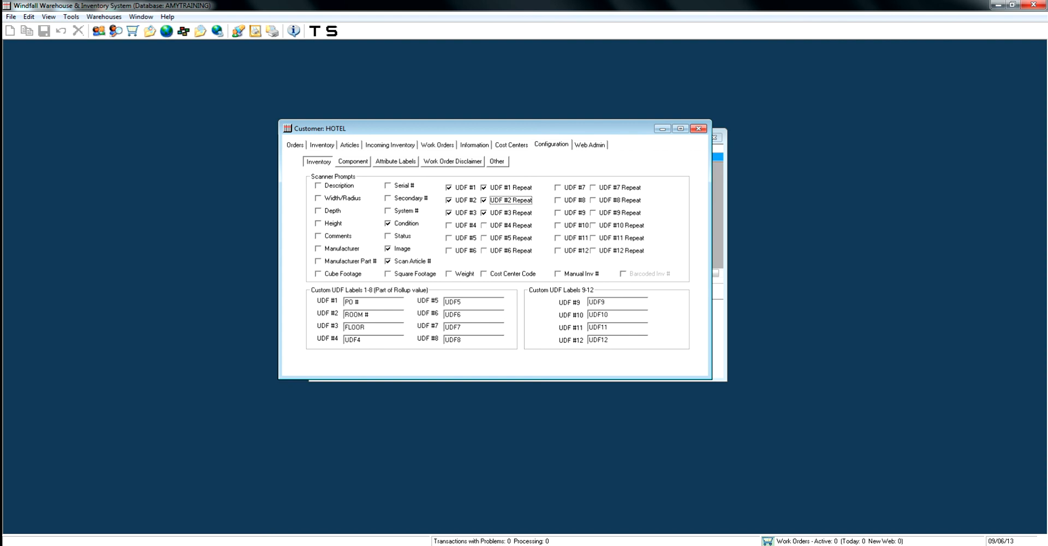
left_click(388, 261)
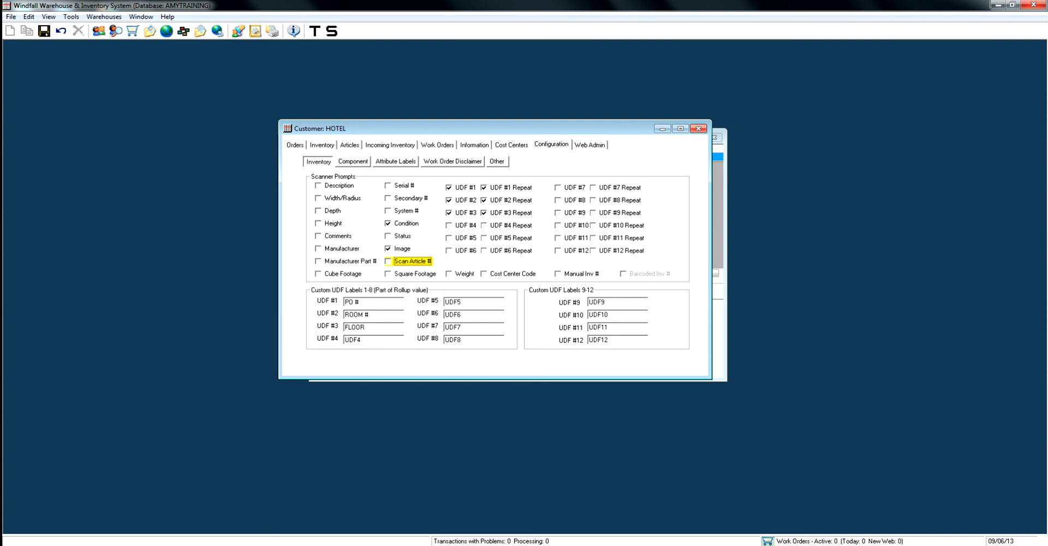
key("ctrl+s")
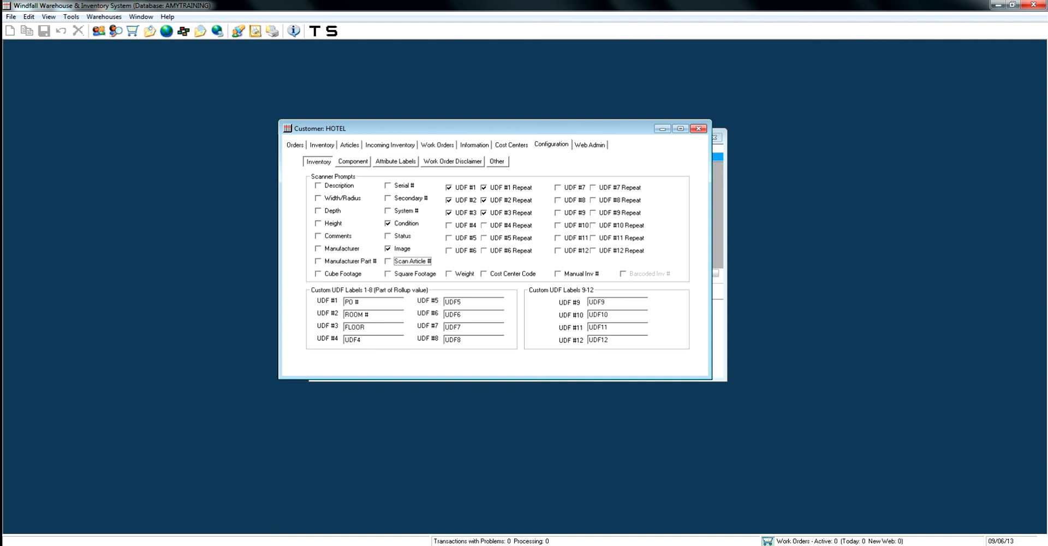
Enable the Status scanner prompt and disable it again, and disable the Condition prompt.
left_click(387, 236)
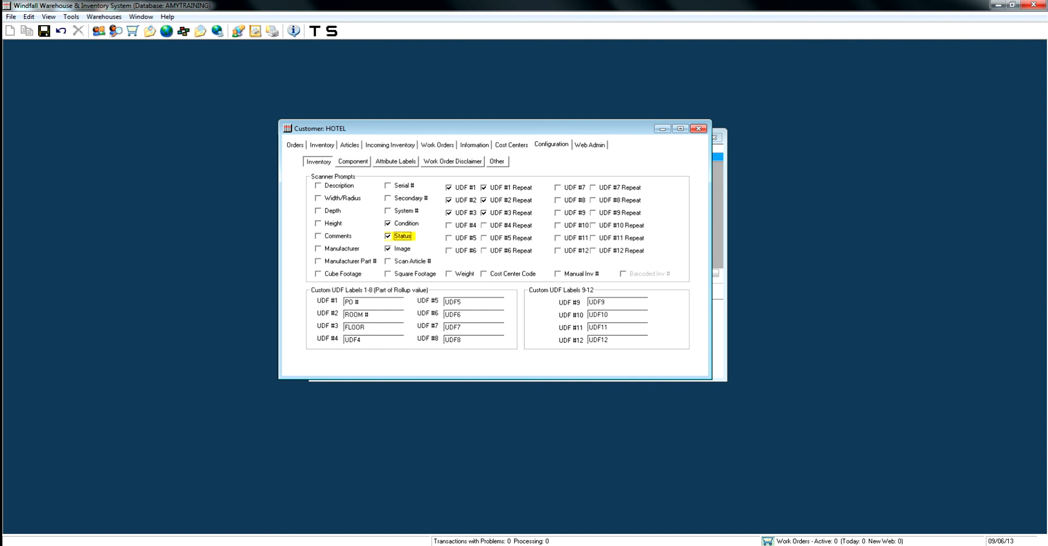
left_click(388, 237)
left_click(388, 223)
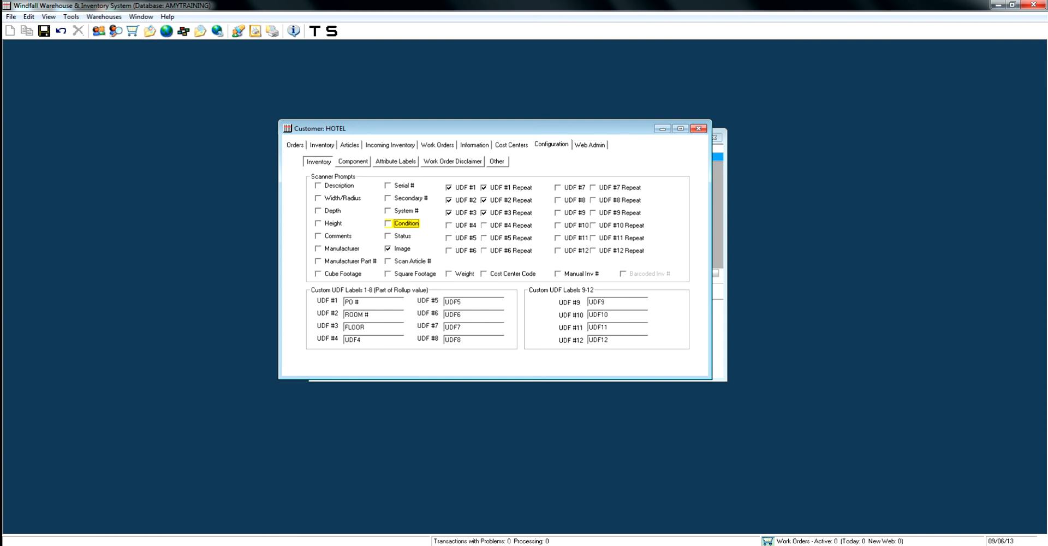
Open the global configuration beside the customer's scanner prompts and examine the list of inventory conditions.
left_click(166, 30)
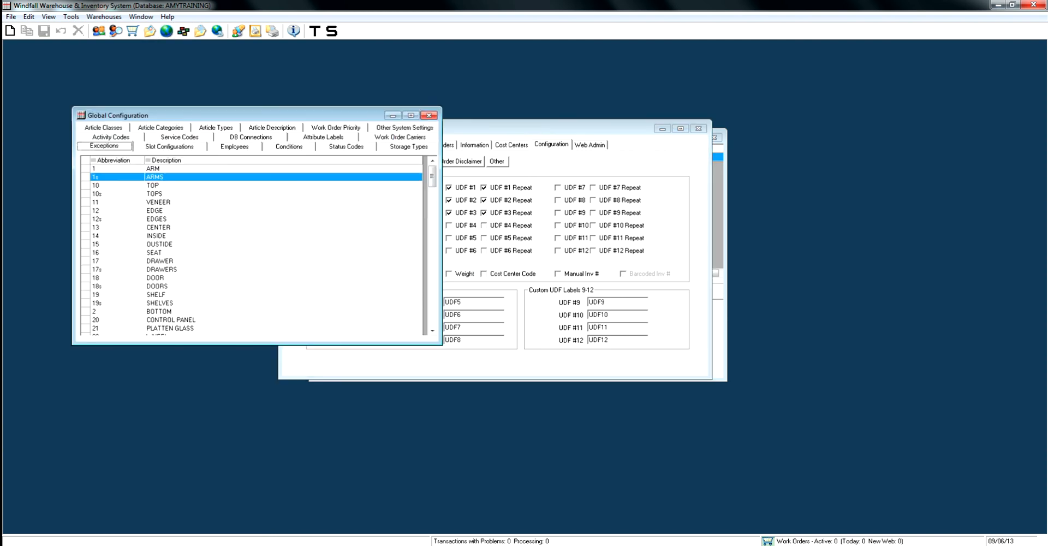
left_click(288, 146)
left_click_drag(256, 115, 443, 256)
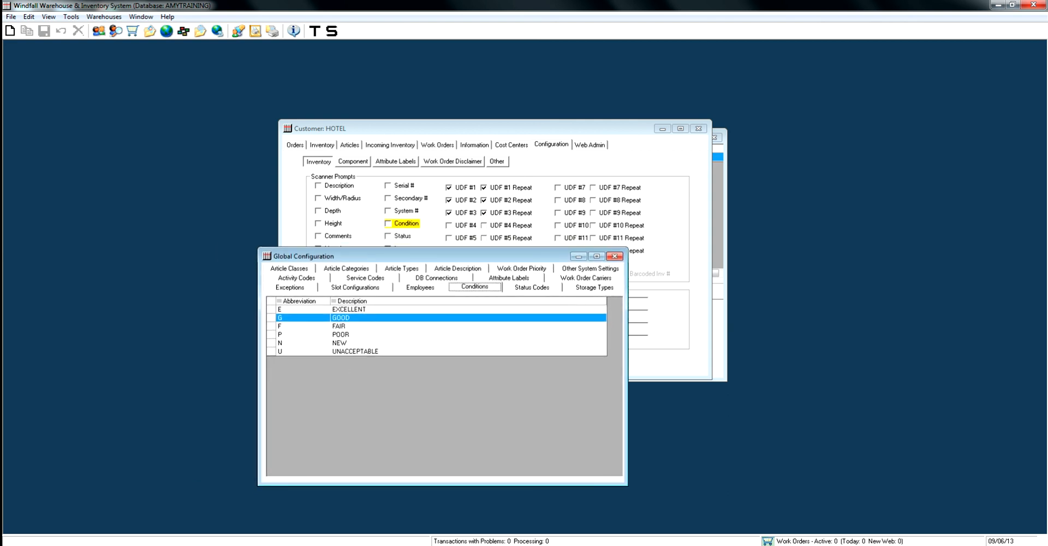
left_click(349, 309)
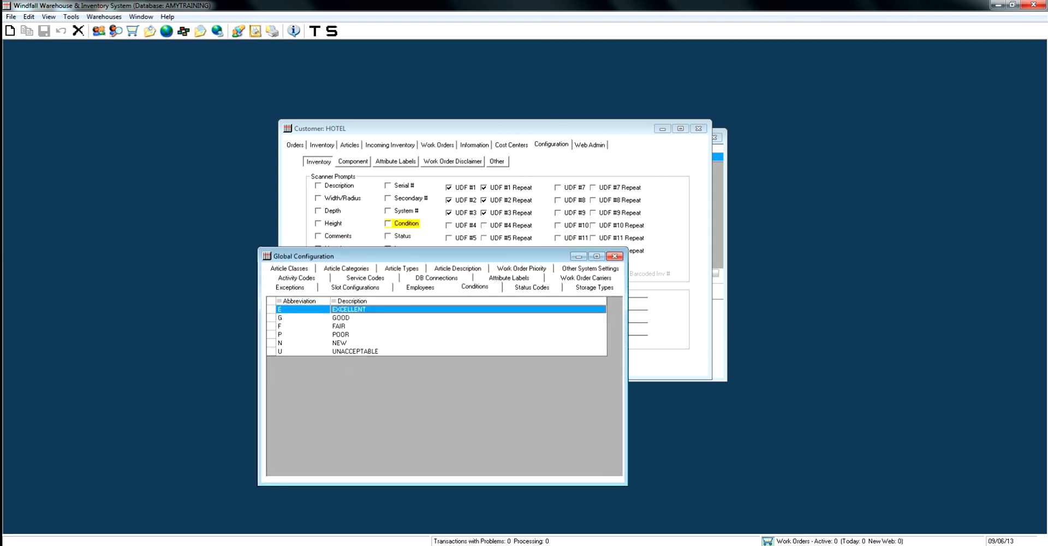
left_click(349, 318)
left_click(350, 310)
left_click(350, 318)
left_click(349, 326)
left_click(349, 334)
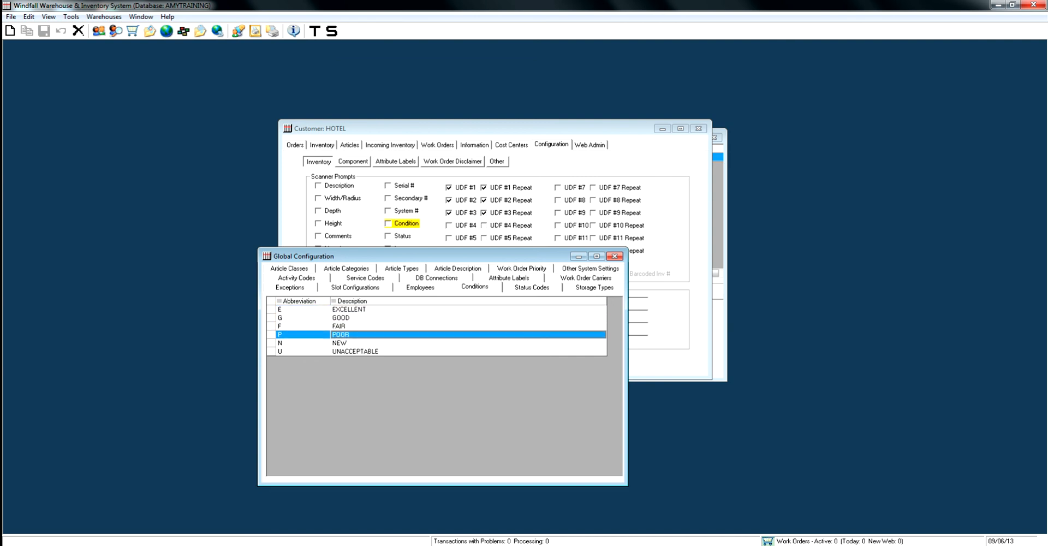
left_click(349, 351)
left_click(349, 334)
Examine each status code and its description in the global configuration.
left_click(531, 287)
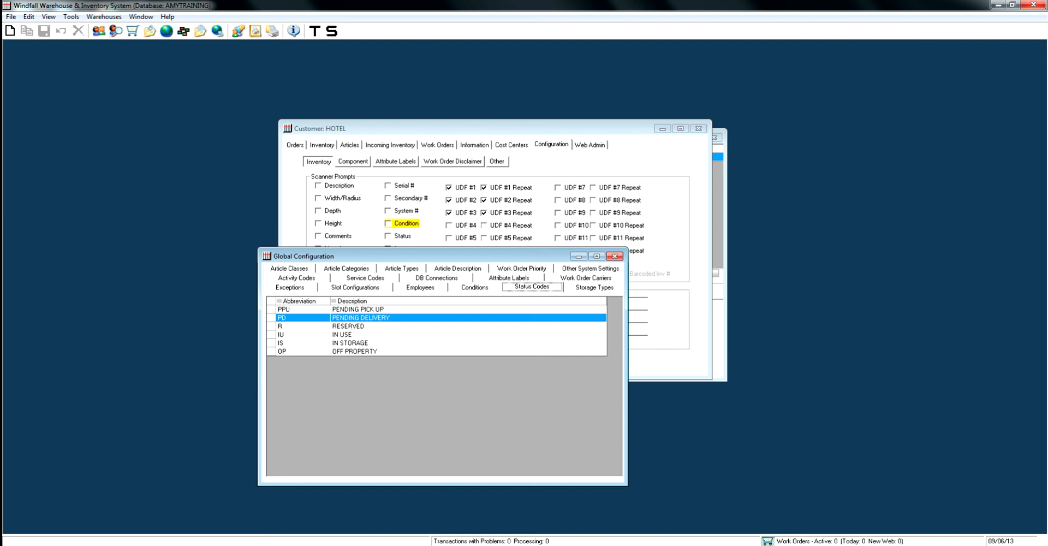
left_click(357, 309)
left_click(360, 318)
left_click(358, 326)
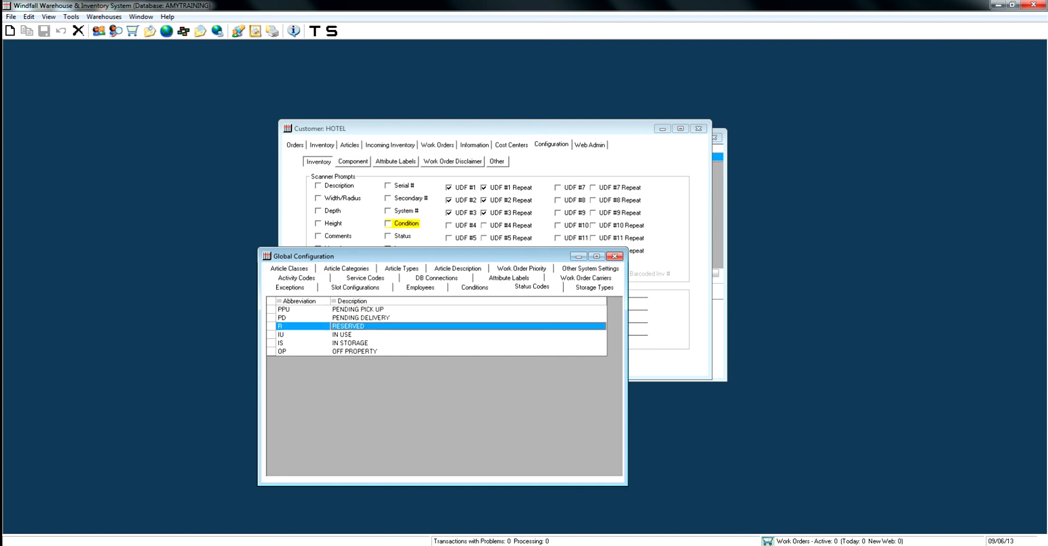
left_click(357, 334)
left_click(358, 342)
left_click(357, 351)
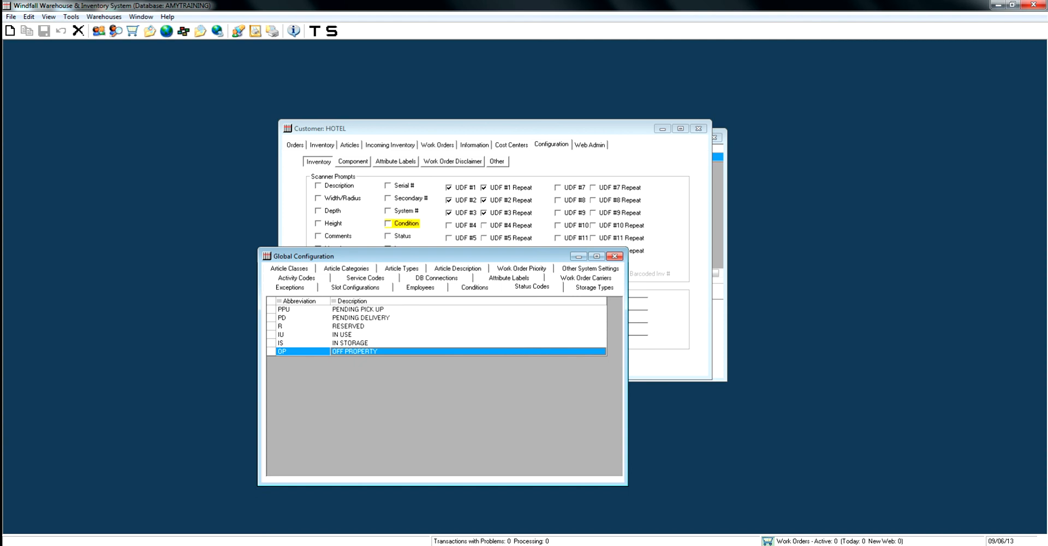
Sort the status codes by description, change the IS code's description to STORAGE and save it.
left_click(352, 300)
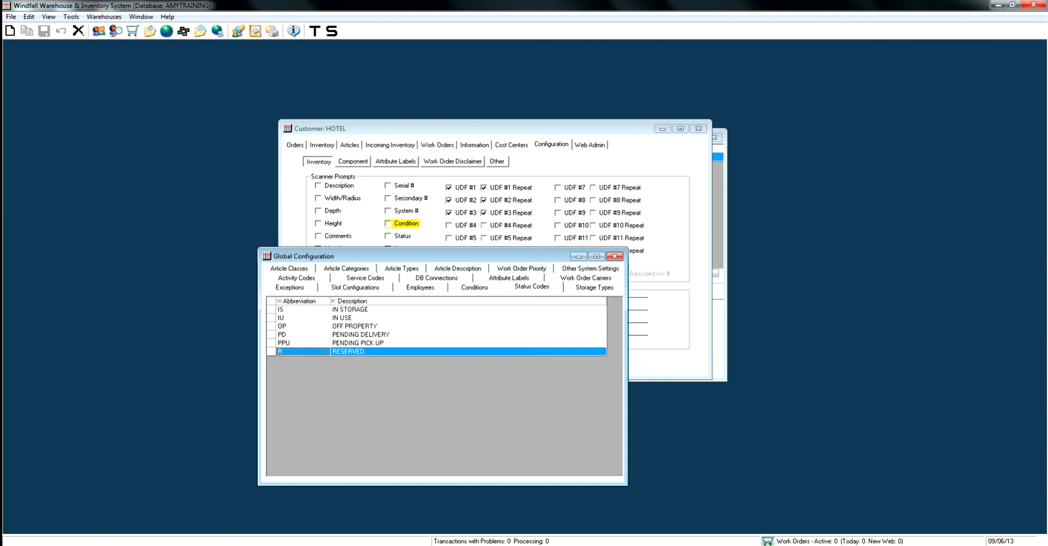
left_click(468, 310)
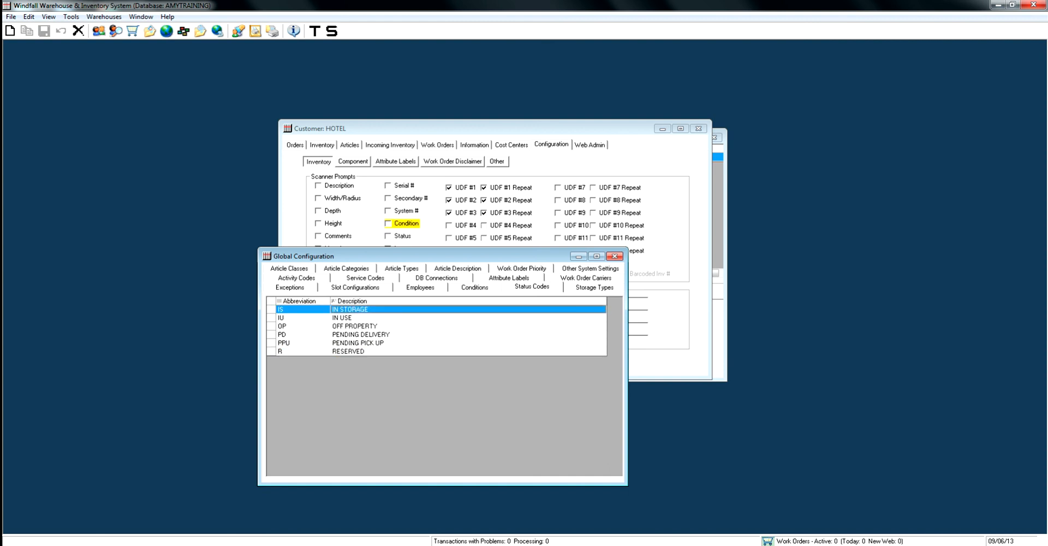
left_click(468, 309)
key("BackSpace")
key("BackSpace")
key("BackSpace")
key("BackSpace")
key("BackSpace")
key("BackSpace")
key("BackSpace")
key("BackSpace")
key("BackSpace")
key("BackSpace")
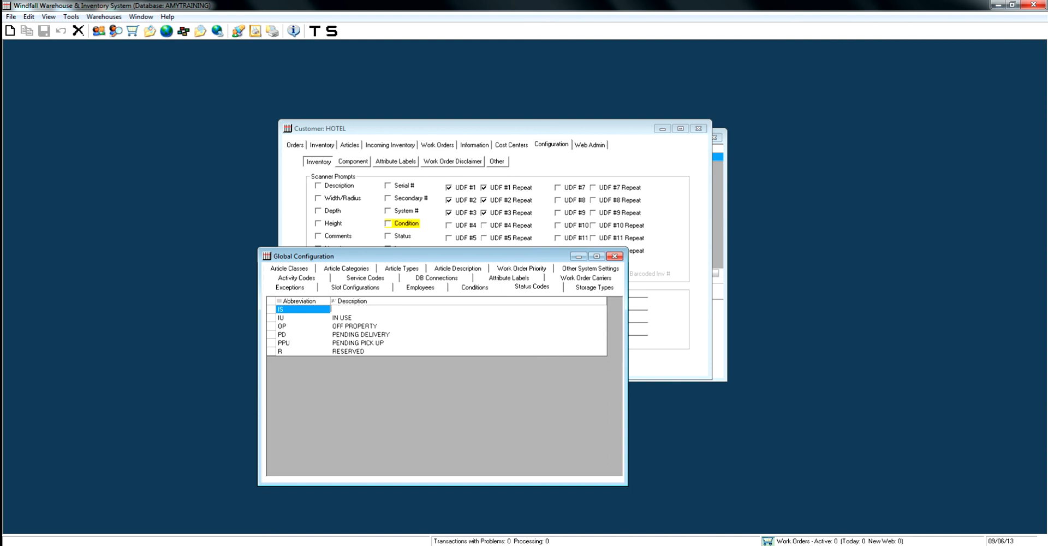
type("STORAGE")
key("Return")
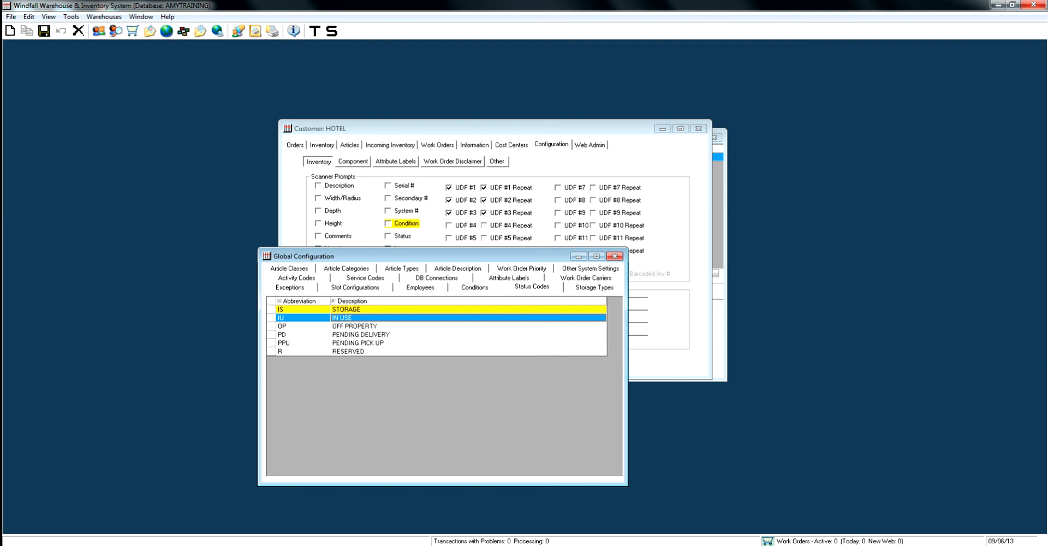
key("ctrl+s")
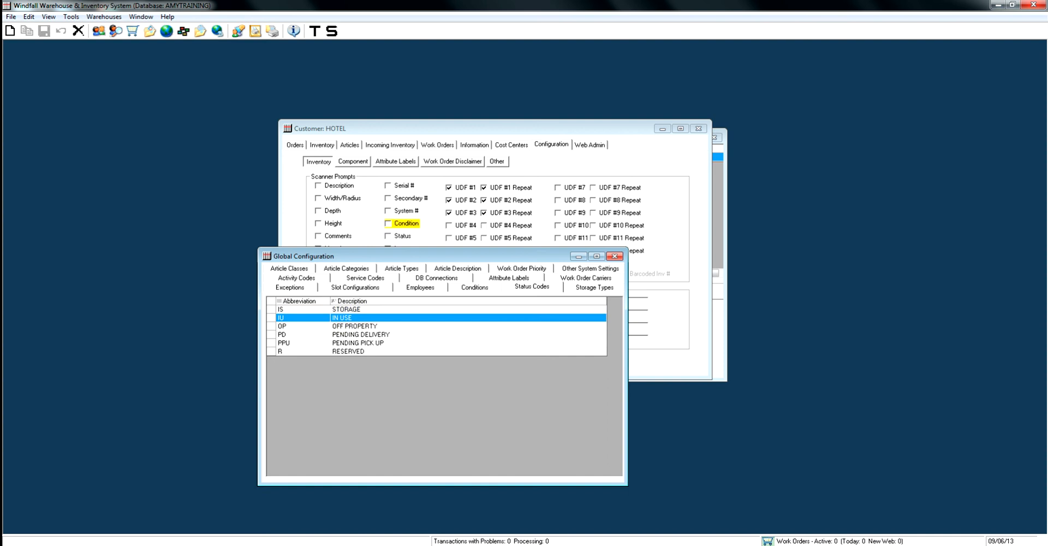
Review the condition entries from EXCELLENT to POOR again and close the global configuration.
left_click(474, 287)
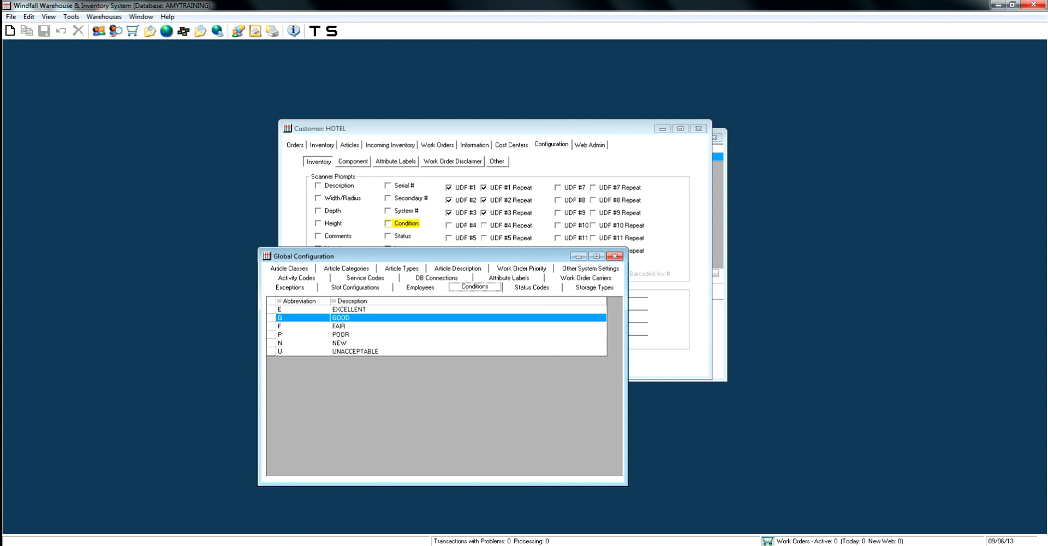
left_click(349, 310)
key("Down")
key("Down")
key("Down")
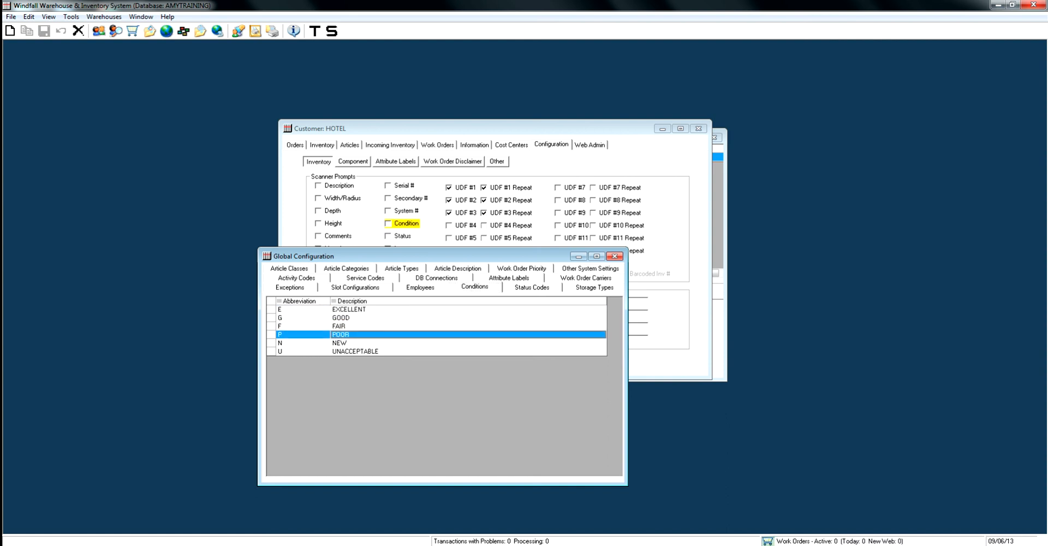
left_click(615, 256)
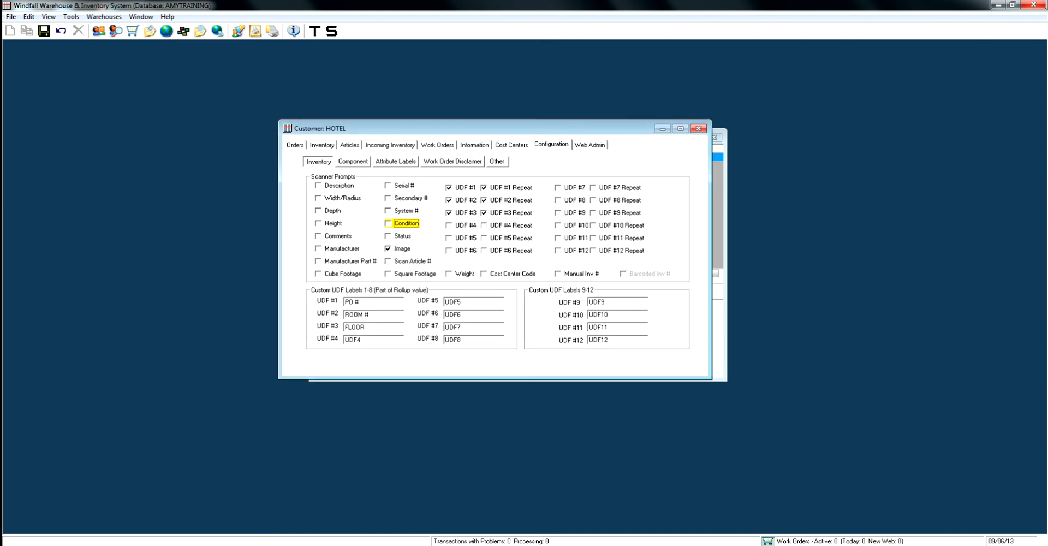